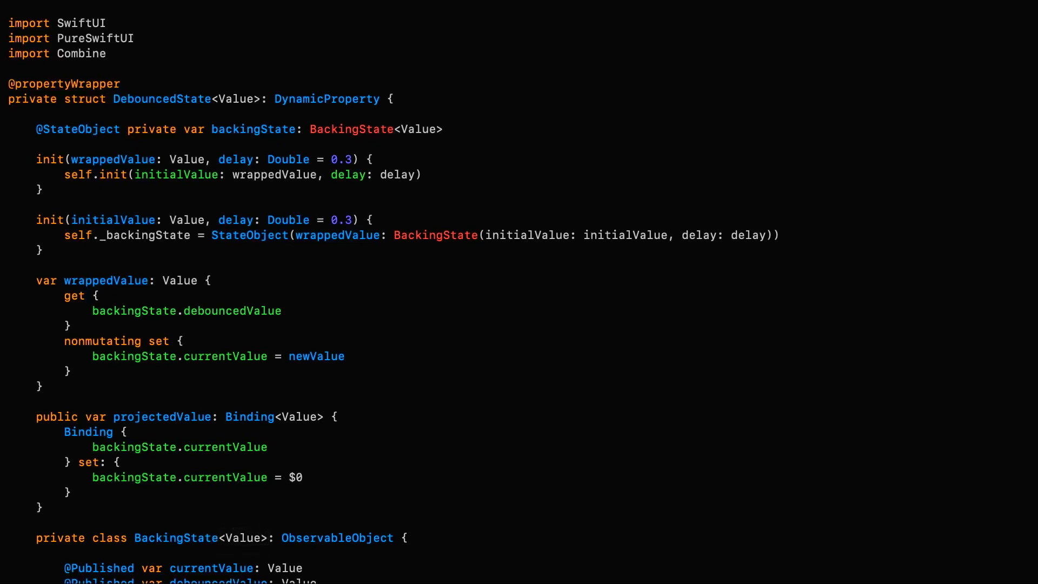
Remove the <Value> generic parameter from the backingState property type and the BackingState class
drag(443, 129, 395, 130)
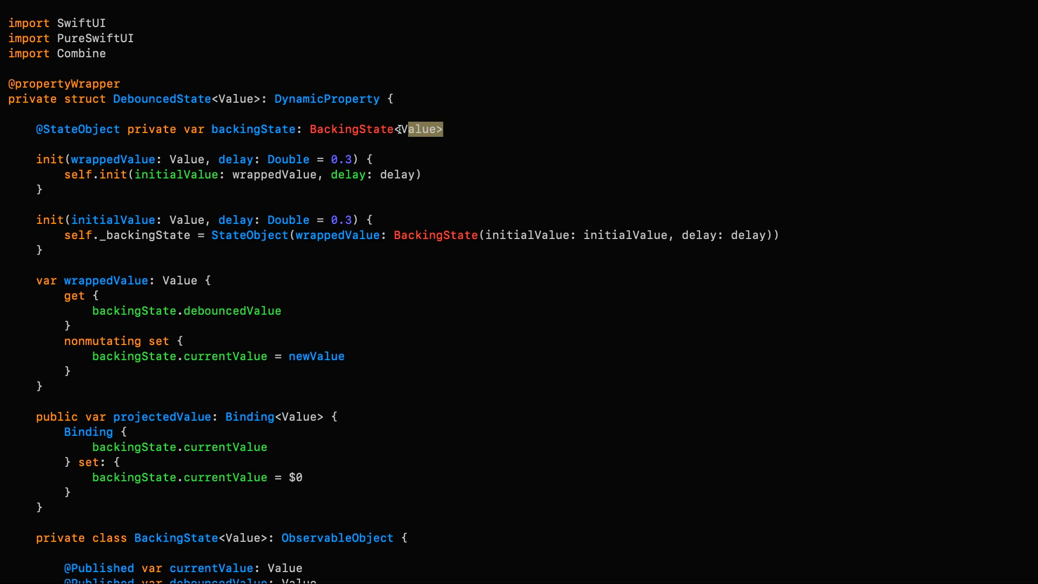
key(BackSpace)
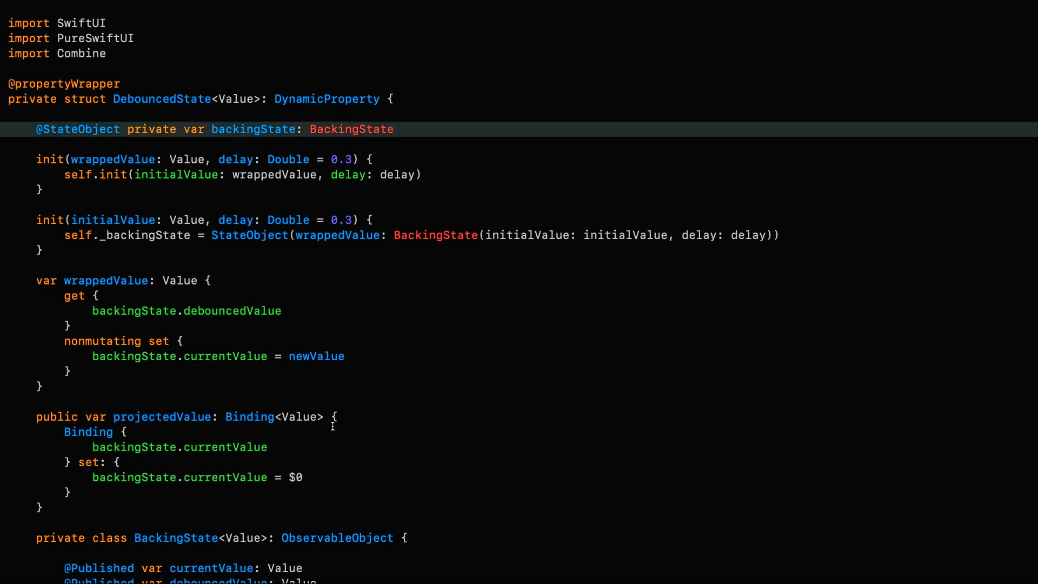
drag(268, 538, 219, 538)
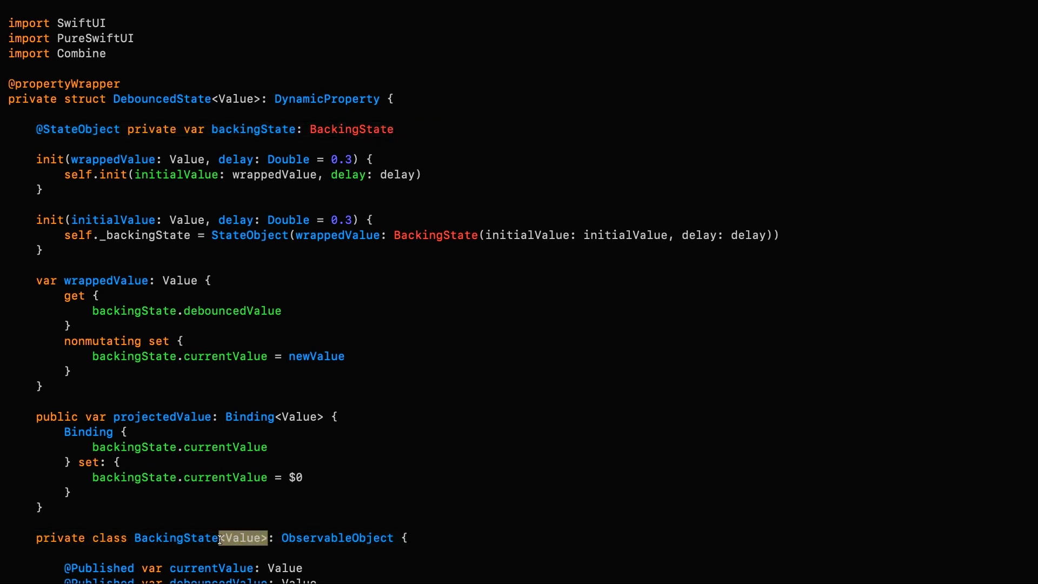
key(BackSpace)
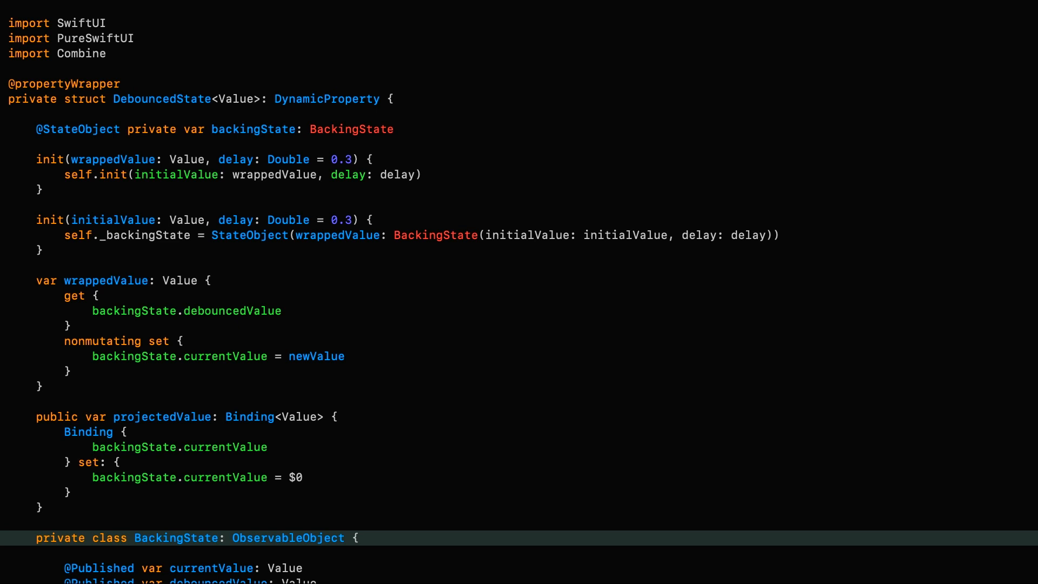
Make projectedValue return $backingState.currentValue directly, deleting the old Binding getter and setter lines
key(Up)
key(Up)
key(Up)
key(Up)
key(Up)
key(Up)
key(alt+super+bracketleft)
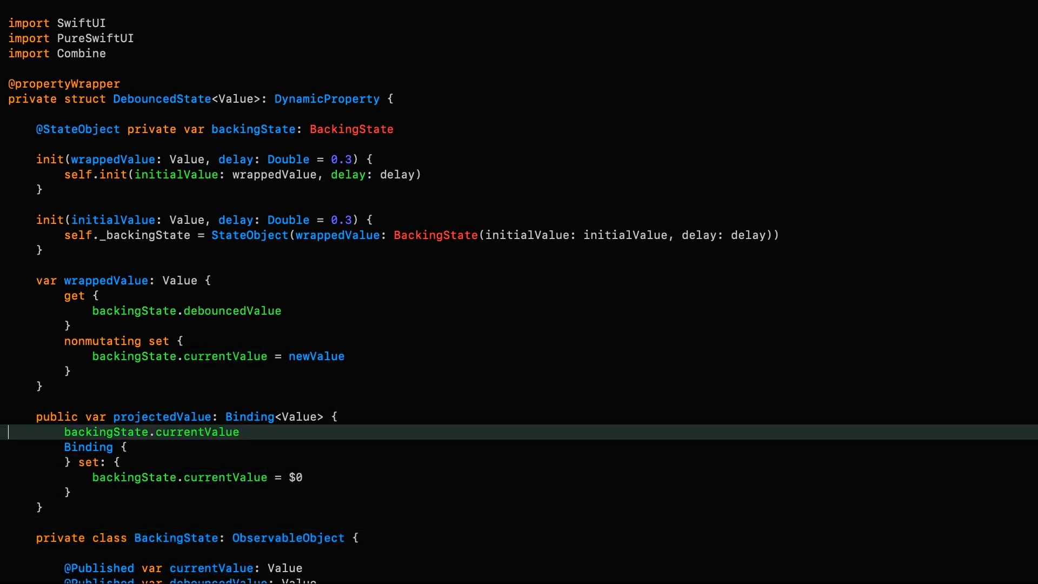
key(alt+Left)
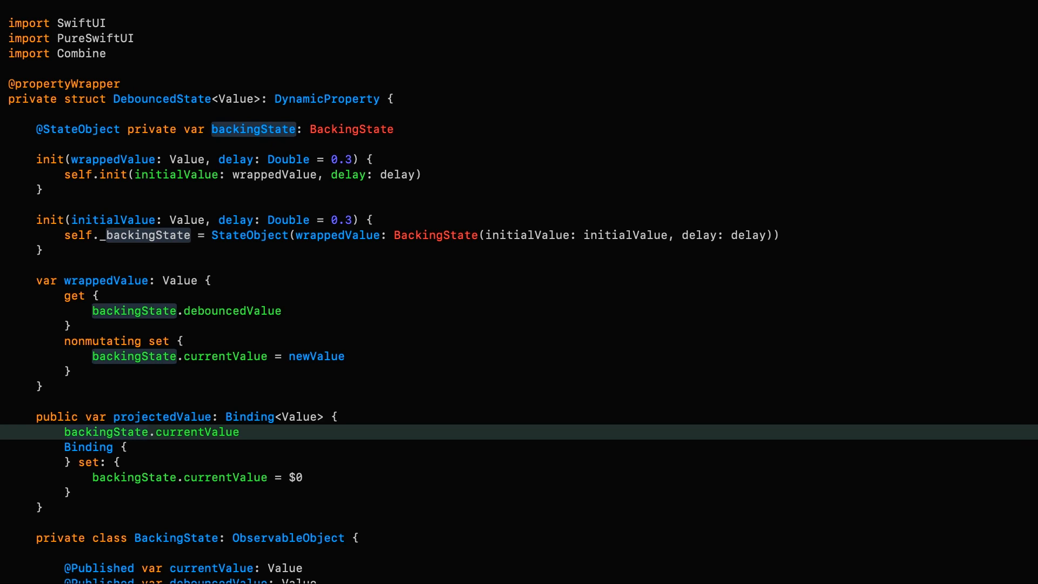
text($)
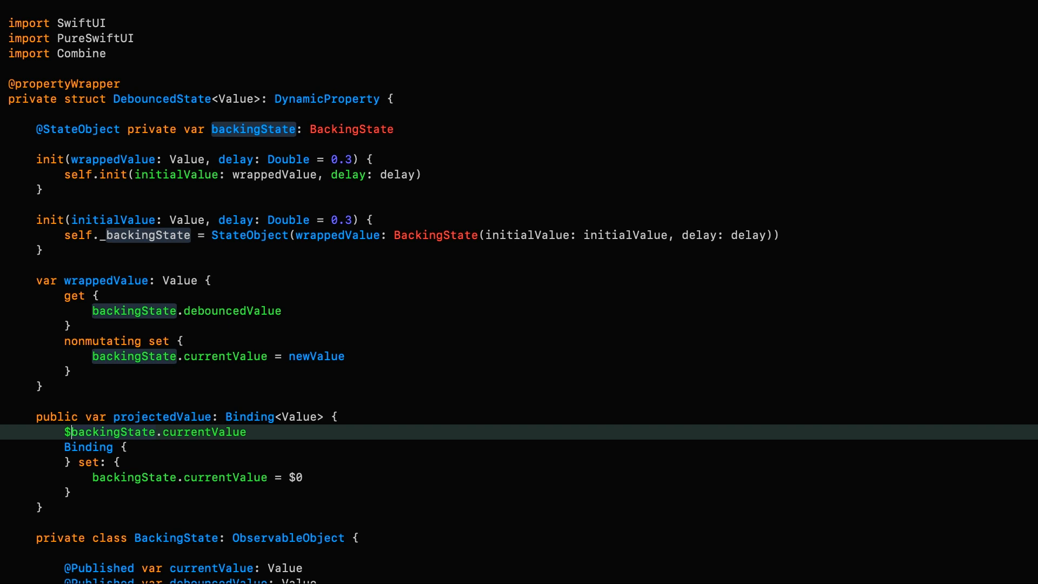
key(Down)
key(ctrl+shift+k)
key(ctrl+shift+k)
key(ctrl+shift+k)
key(ctrl+shift+k)
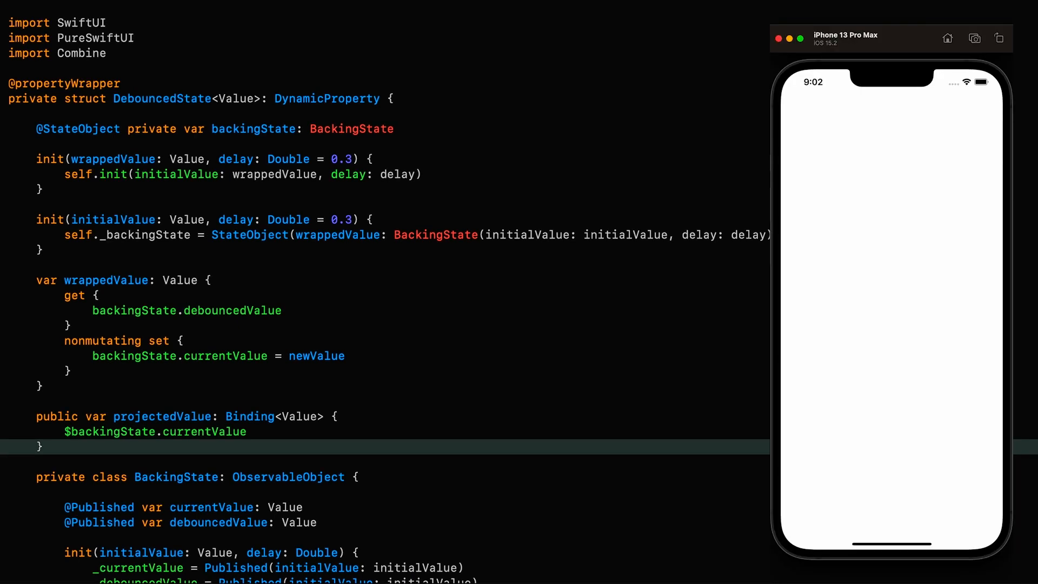
Focus the Input field and type a sentence, watching the debounced copy trail behind
click(832, 231)
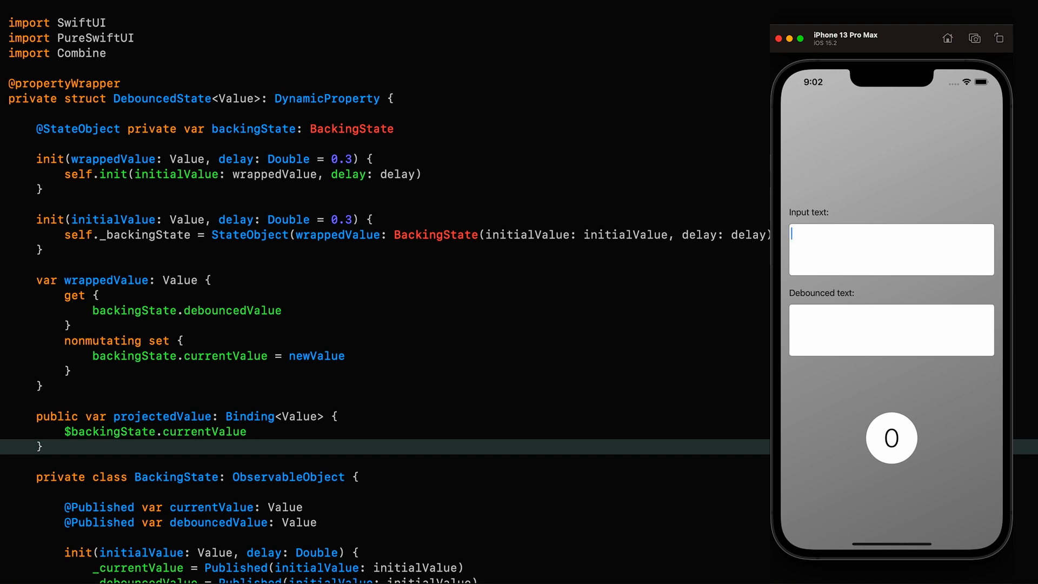
text(Working jus)
text(t the way we)
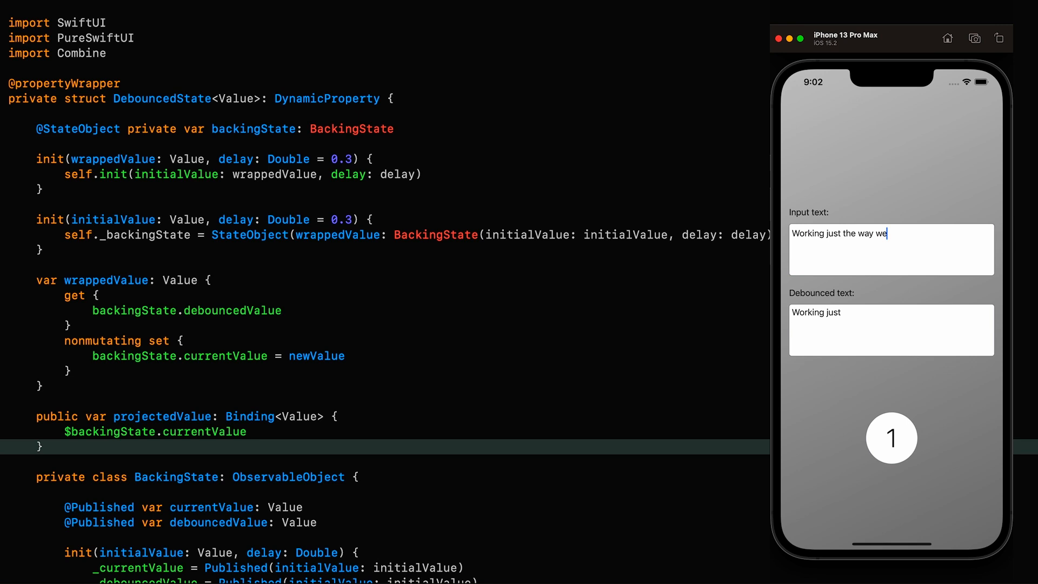
text( want it)
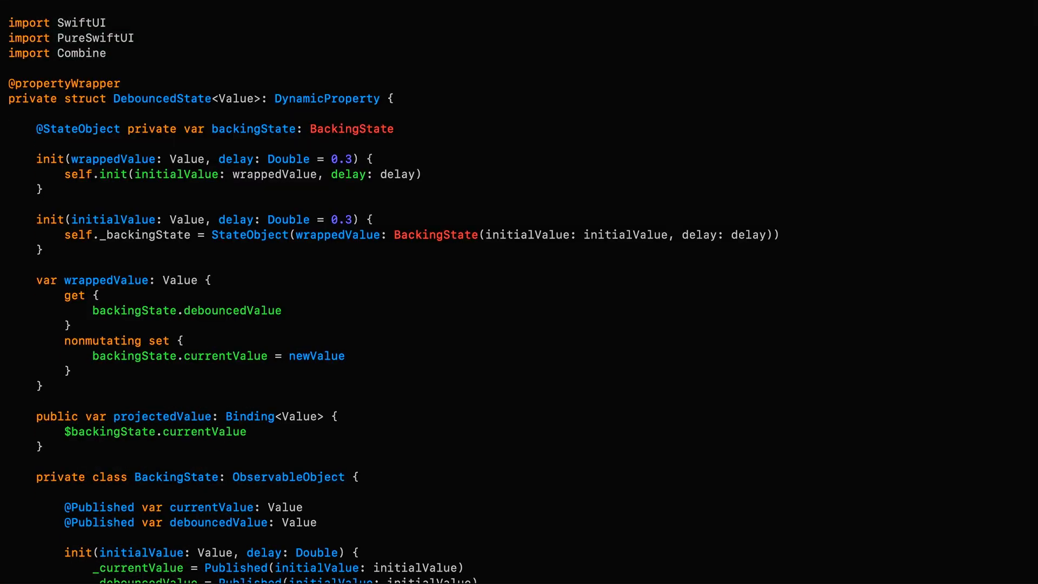
Rename the wrapper to ThrottledState and swap BackingState's .debounce for .throttle(..., latest: true)
drag(114, 98, 177, 98)
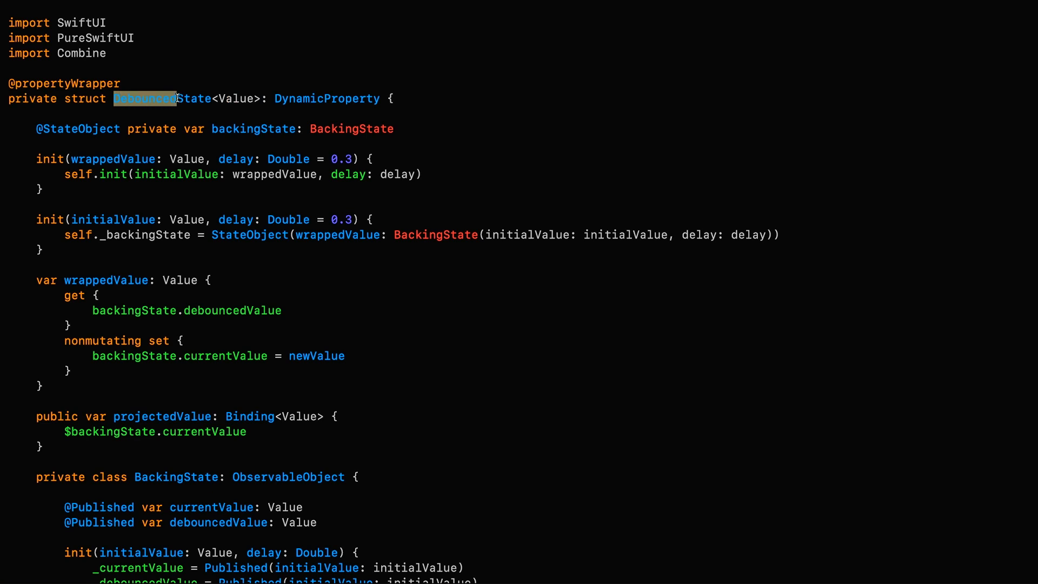
text(Throttle)
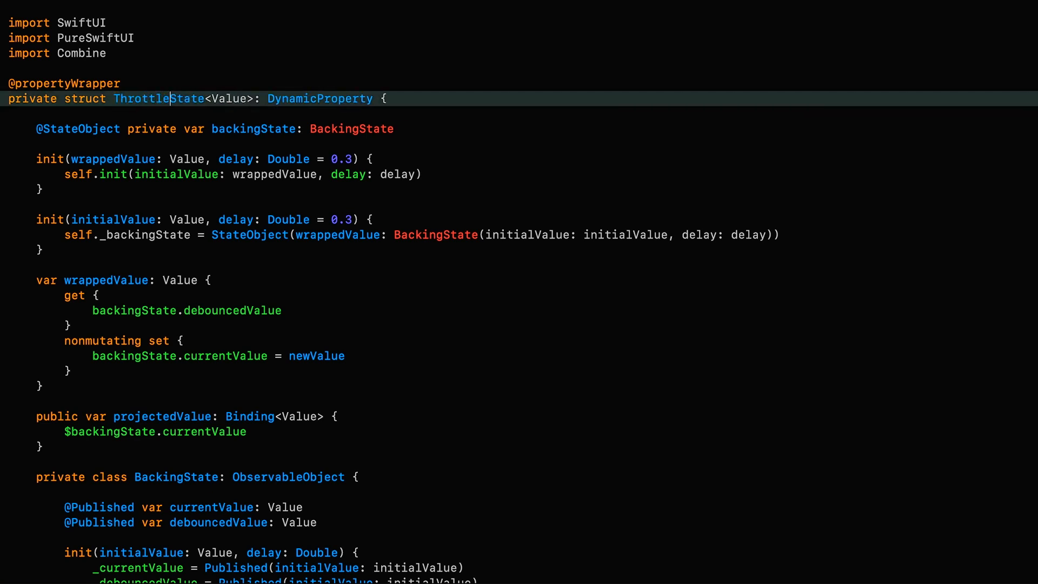
text(d)
key(Down)
key(Down)
key(Down)
key(Down)
key(Down)
key(Down)
key(Down)
key(Down)
key(Down)
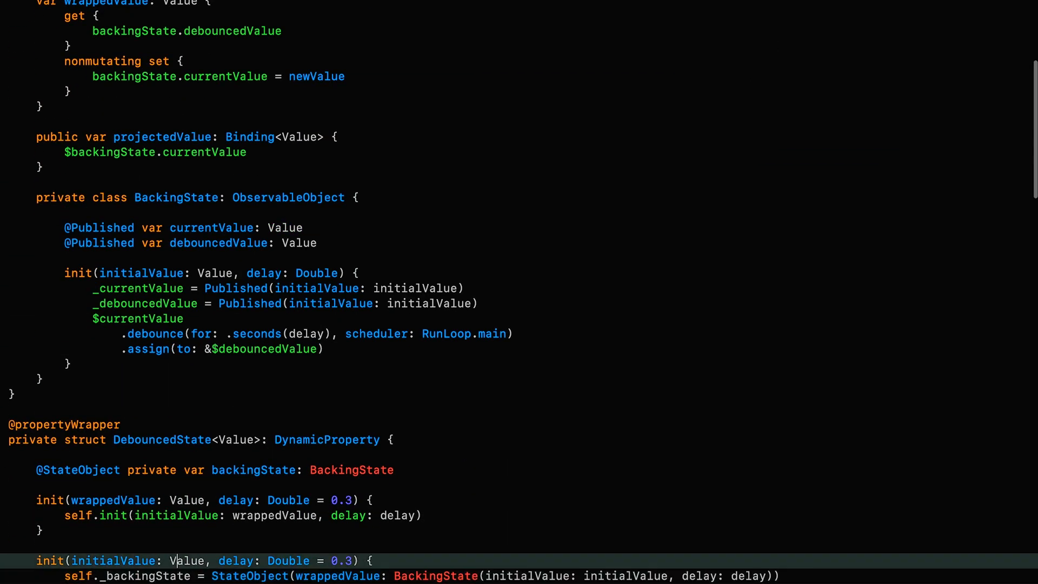
key(Up)
key(Up)
key(Up)
key(Up)
key(Up)
key(alt+Right)
key(shift+alt+Left)
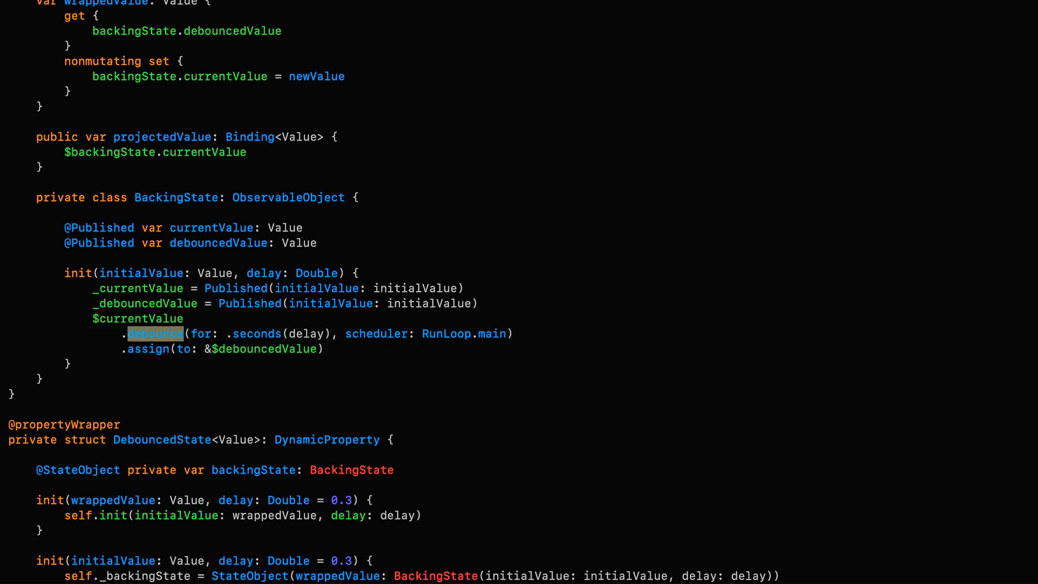
text(throttle)
key(super+Right)
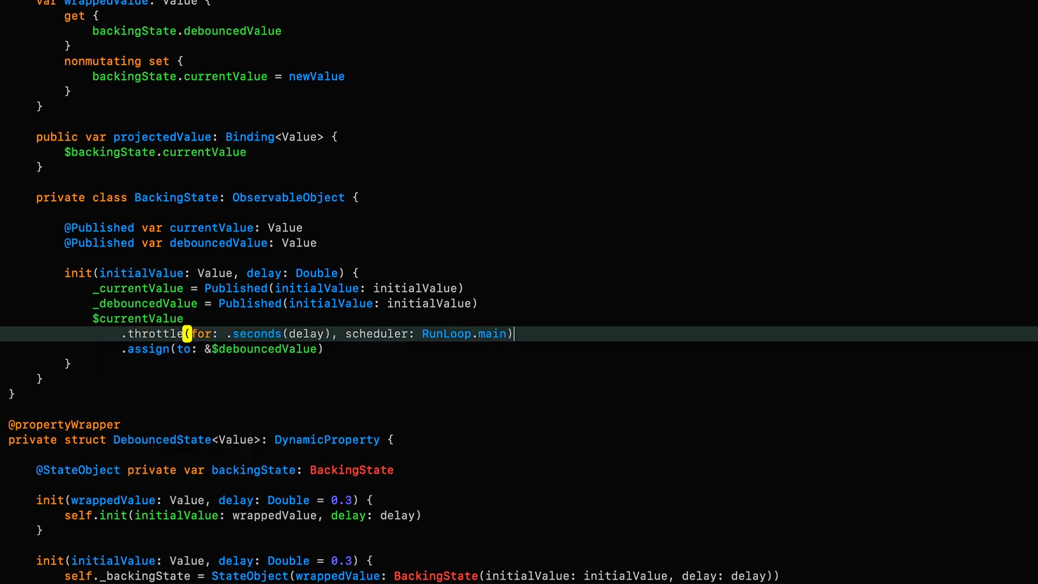
key(Left)
text(, latest: )
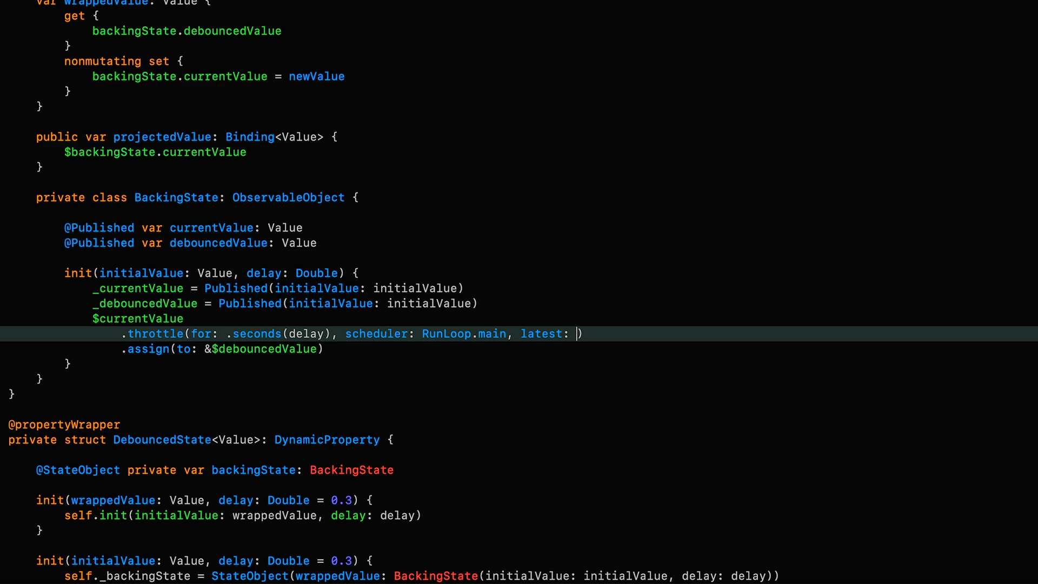
text(true)
Rename debouncedValue to throttledValue everywhere via Refactor > Rename
key(Escape)
key(Up)
key(Up)
key(Up)
key(Up)
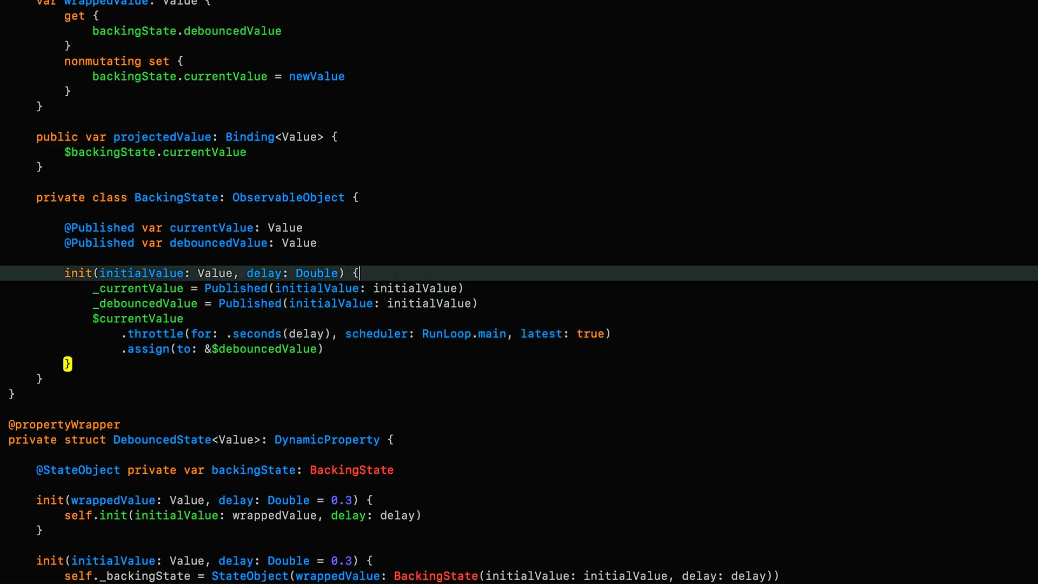
key(Up)
key(Up)
key(alt+Left)
key(alt+Left)
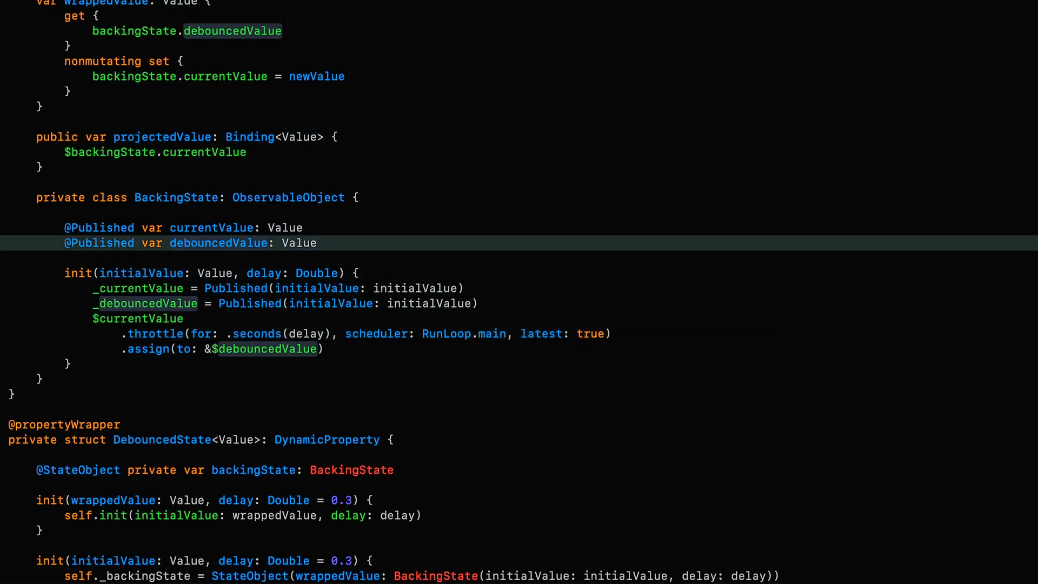
key(ctrl+super+e)
key(Left)
key(ctrl+shift+Right)
text(th)
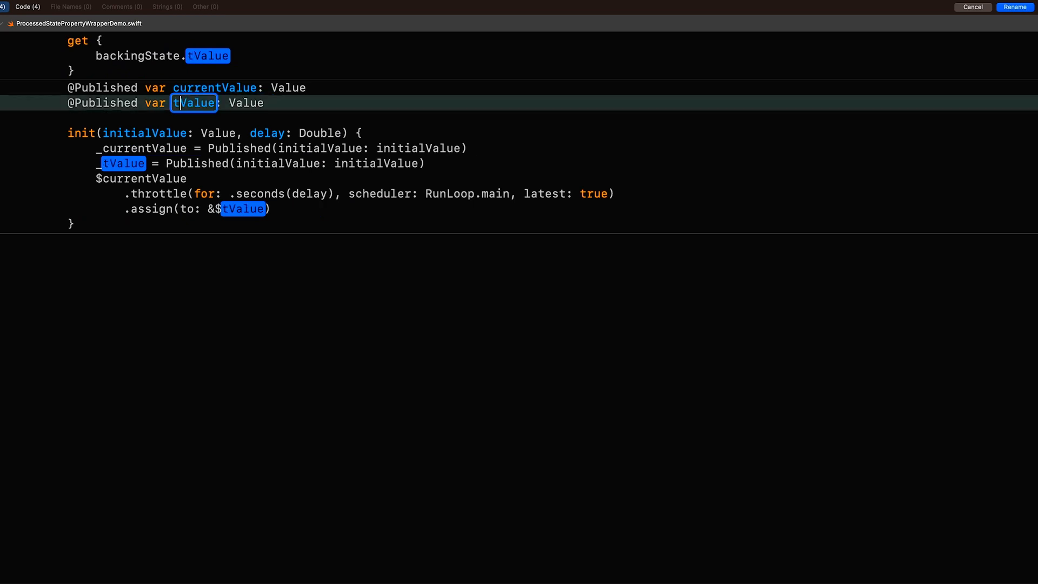
text(rottled)
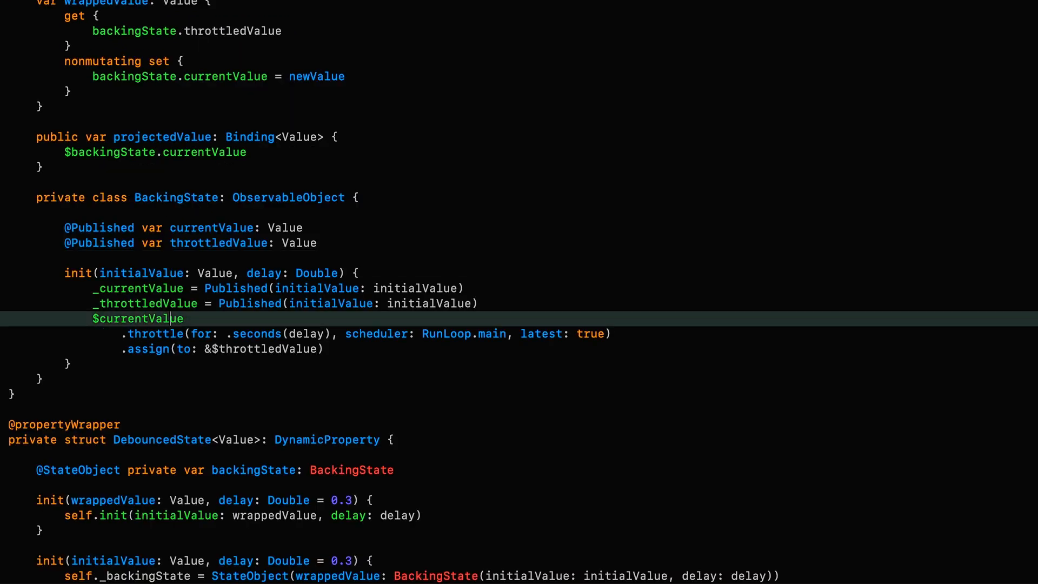
key(Down)
key(Down)
key(Down)
key(Down)
key(Down)
key(Down)
key(Down)
key(Down)
key(Down)
key(Up)
key(Up)
key(Up)
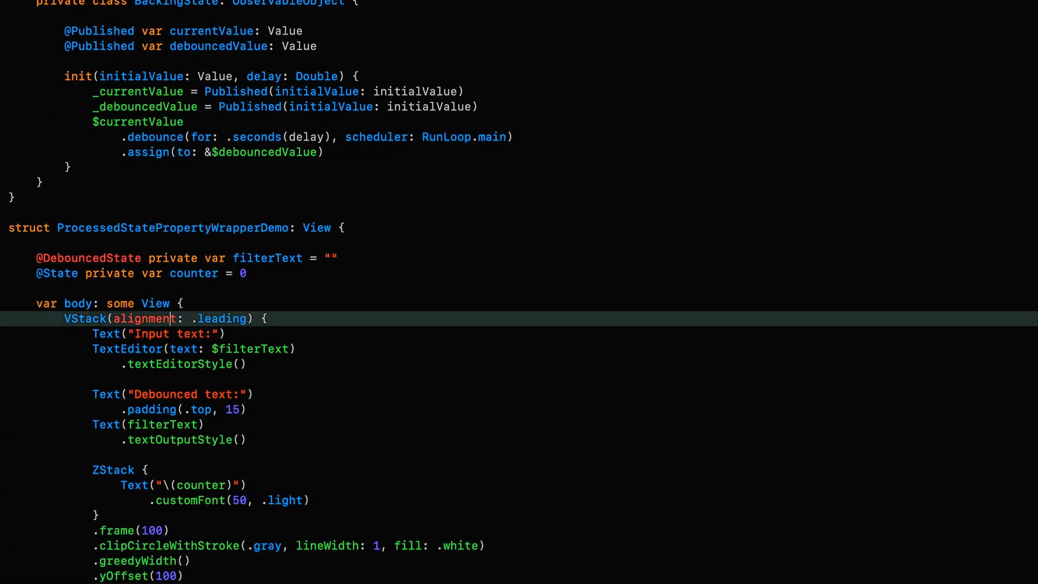
key(Up)
key(Up)
key(Up)
key(super+Left)
key(Right)
key(ctrl+shift+Right)
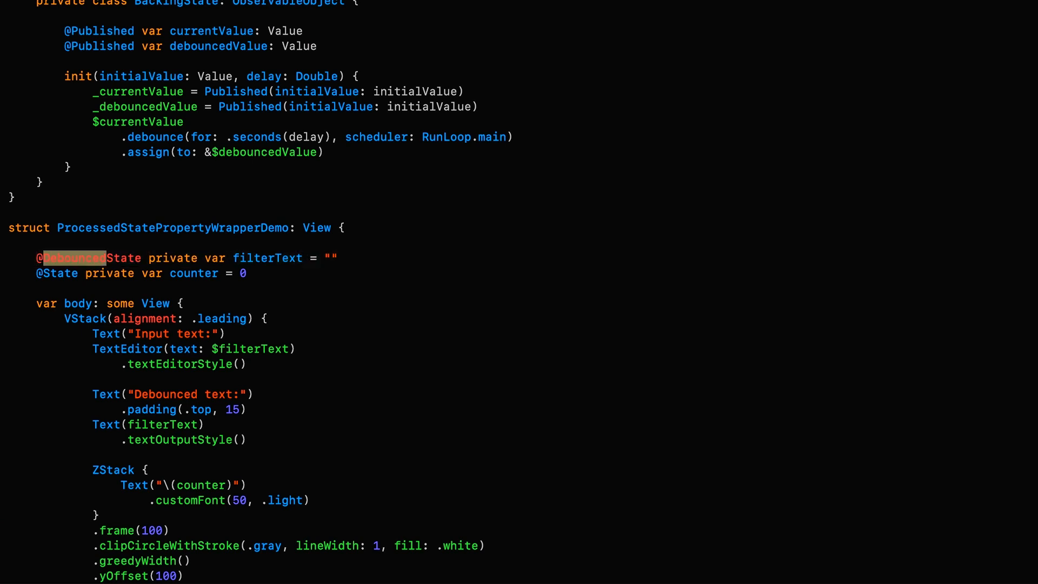
text(Throttled)
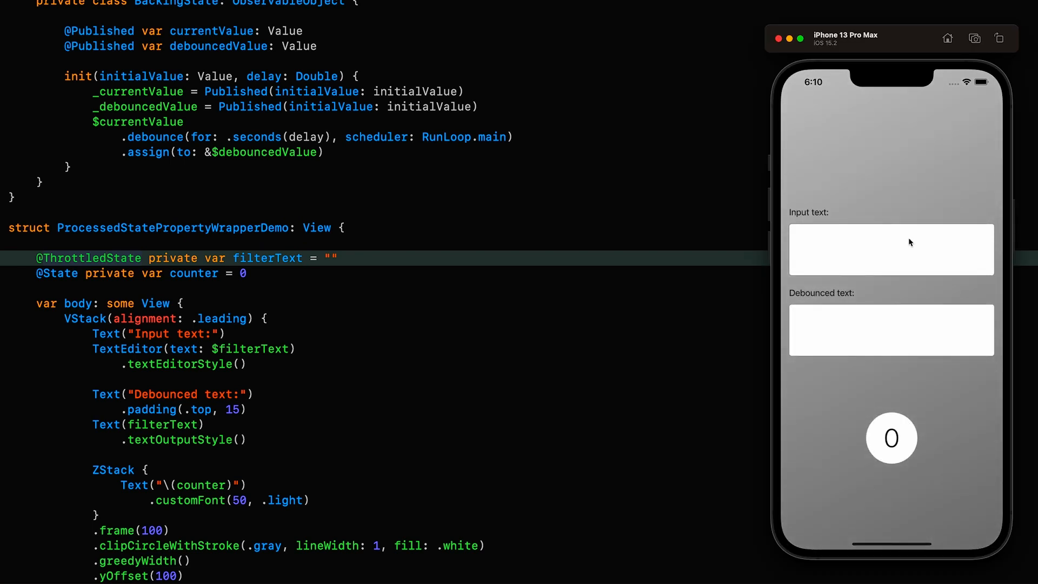
Focus the Input field and type continuously, watching the throttled output and counter climb
click(909, 242)
text(Adadadadadadadad)
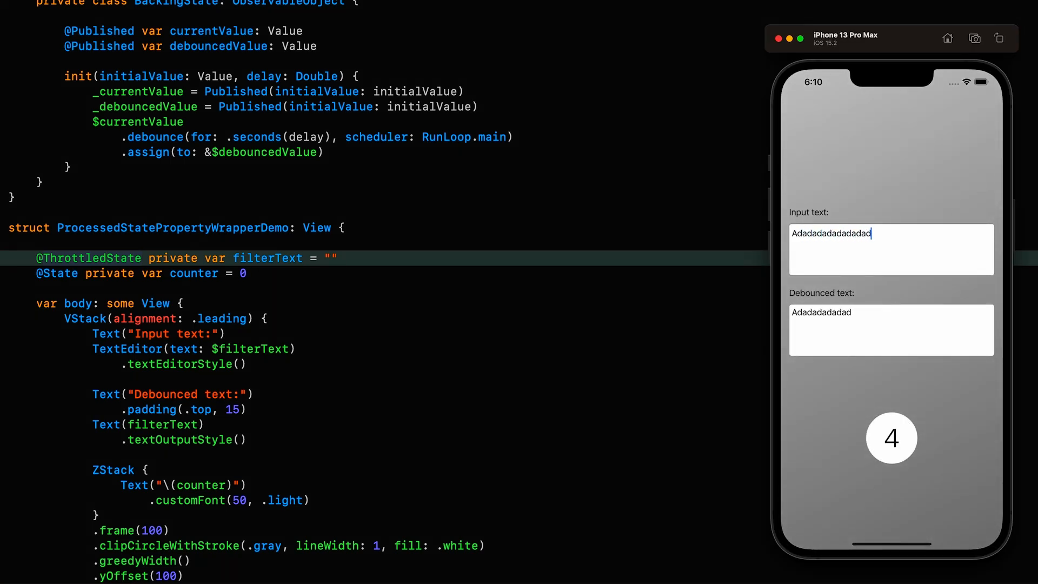
text(adadadadadadadadadadadada)
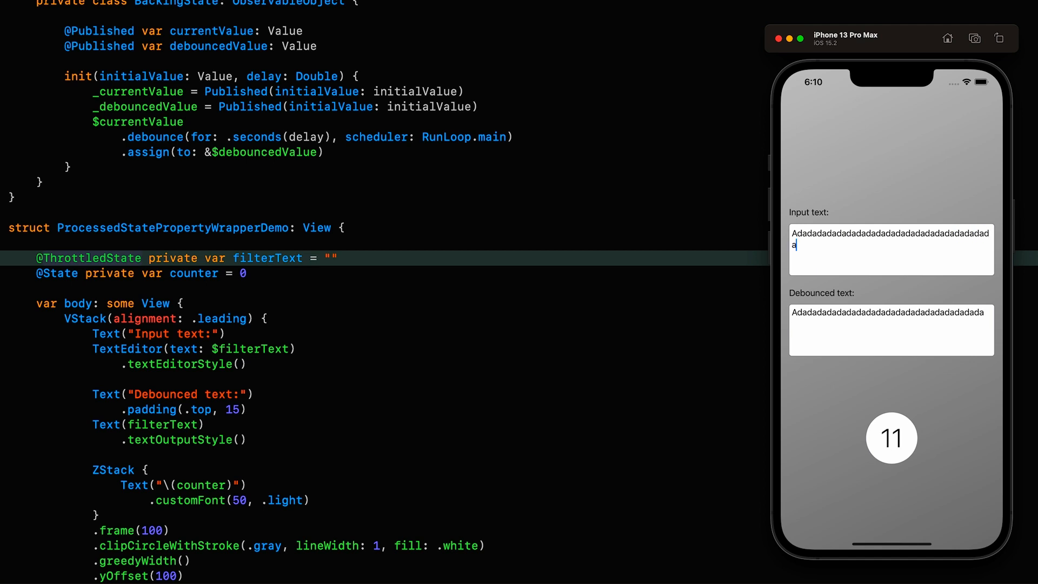
text(dadadadadad)
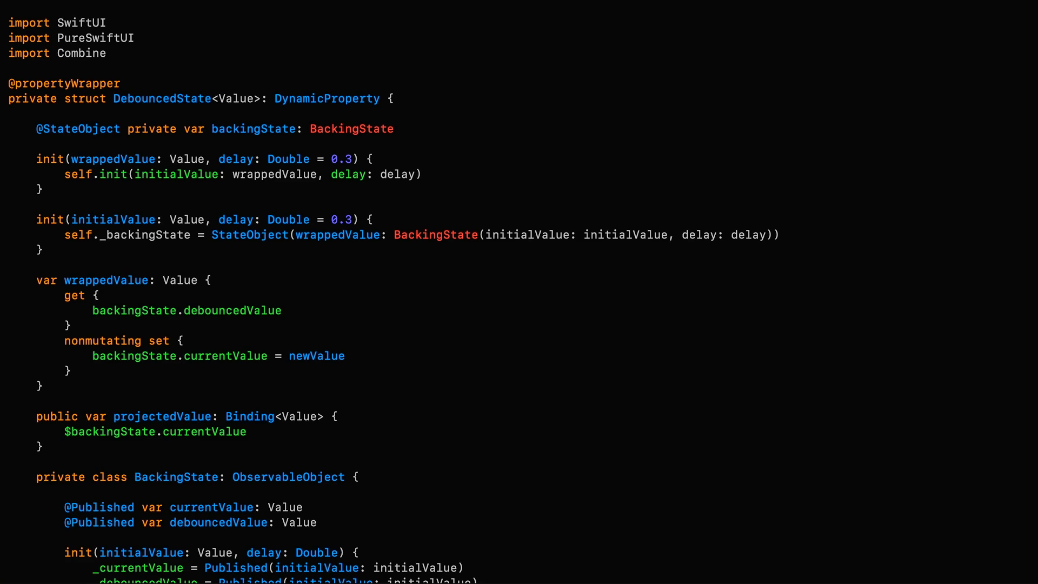
Rename DebouncedState to ProcessedState across the file via Refactor > Rename
click(167, 98)
key(super+ctrl+e)
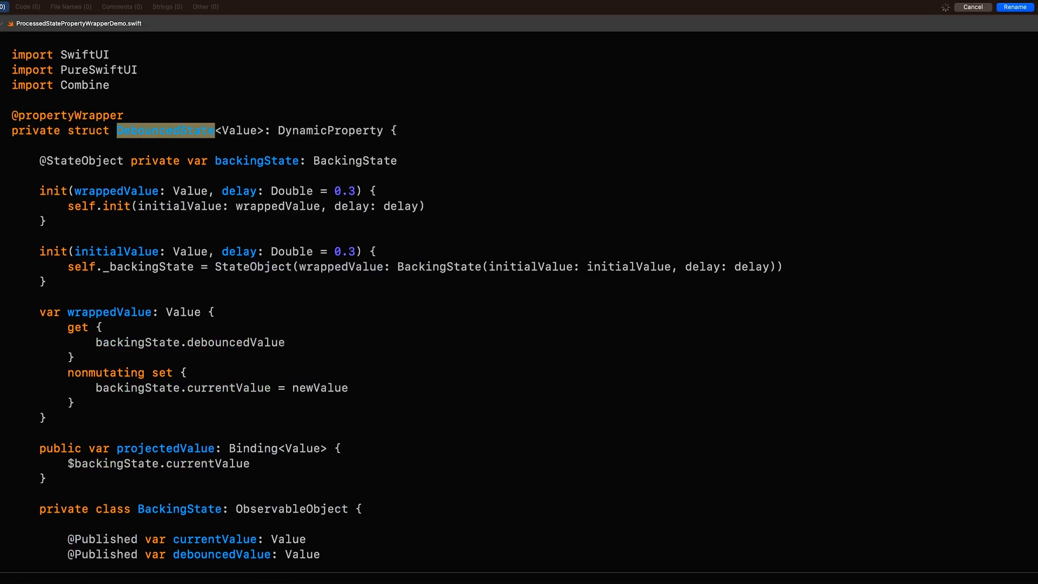
key(ctrl+shift+Left)
key(BackSpace)
text(Proc)
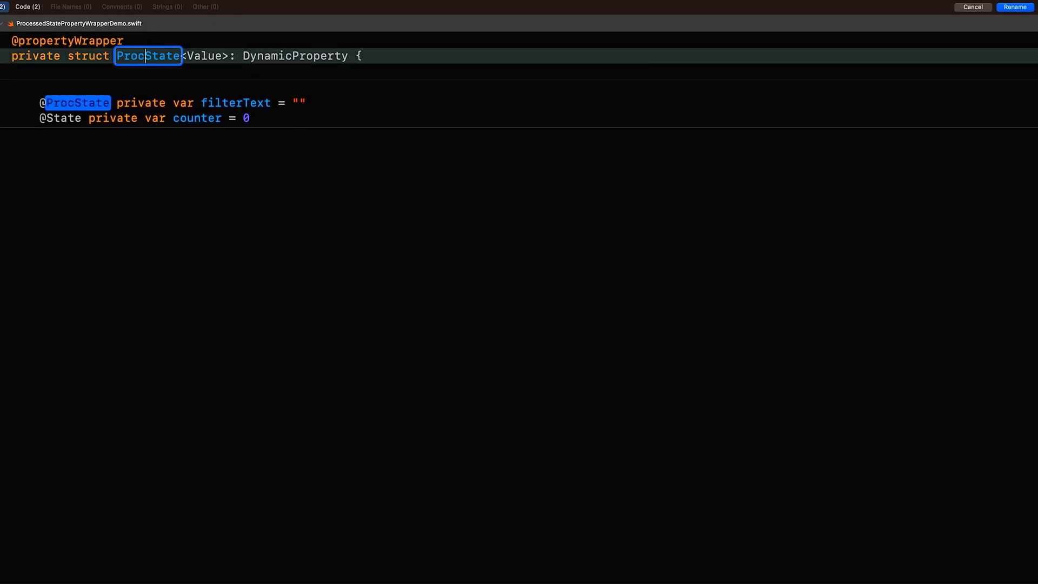
text(essed)
key(Return)
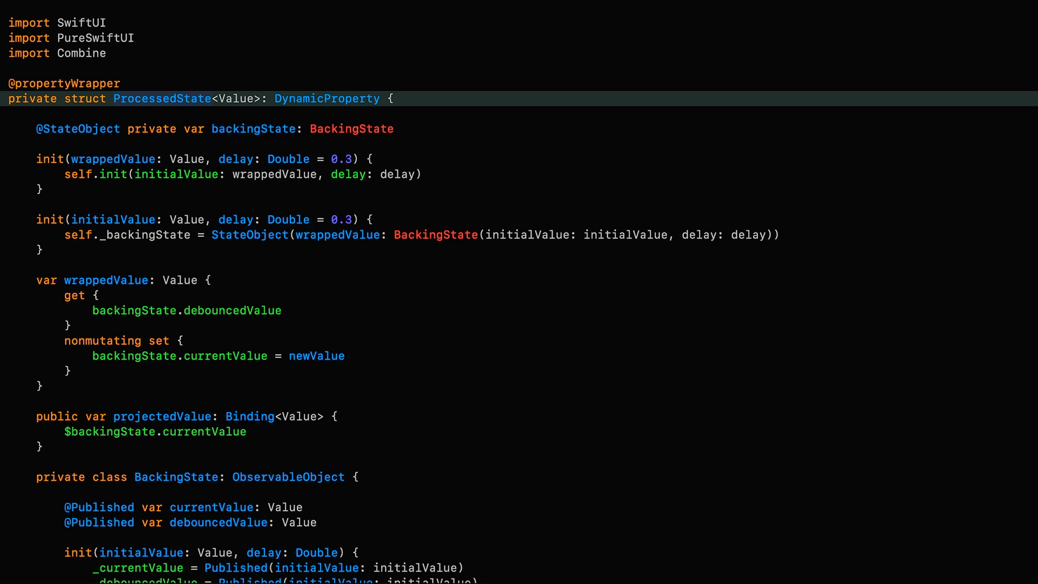
scroll(403, 311, down, 3)
scroll(403, 310, down, 5)
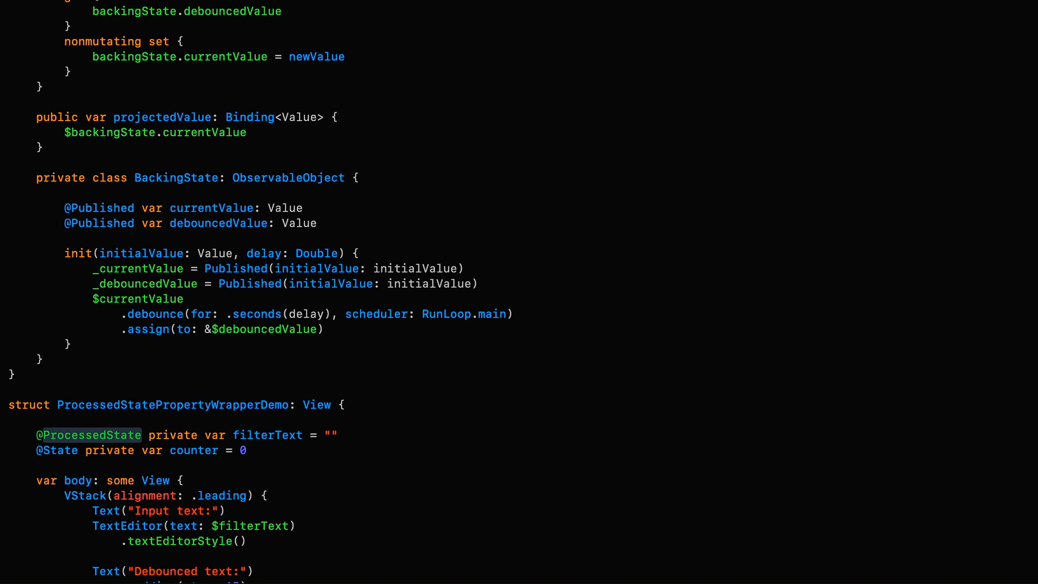
Below the imports, declare a private StateProcessor protocol with an associatedtype Value
key(super+Up)
key(Down)
key(Down)
key(Return)
key(Return)
key(Up)
text(p)
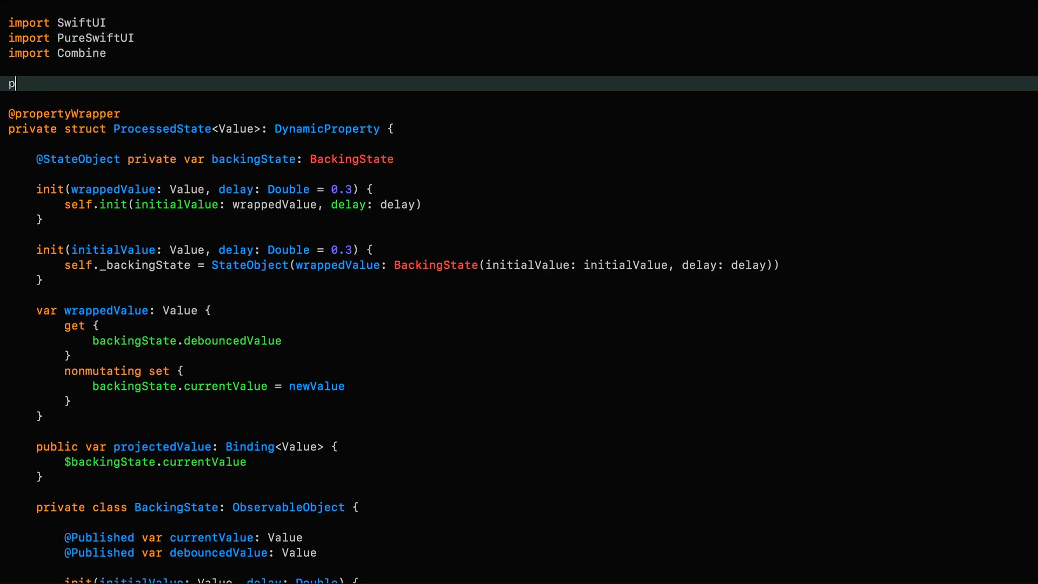
text(rivate protocol )
text(StateProcesso)
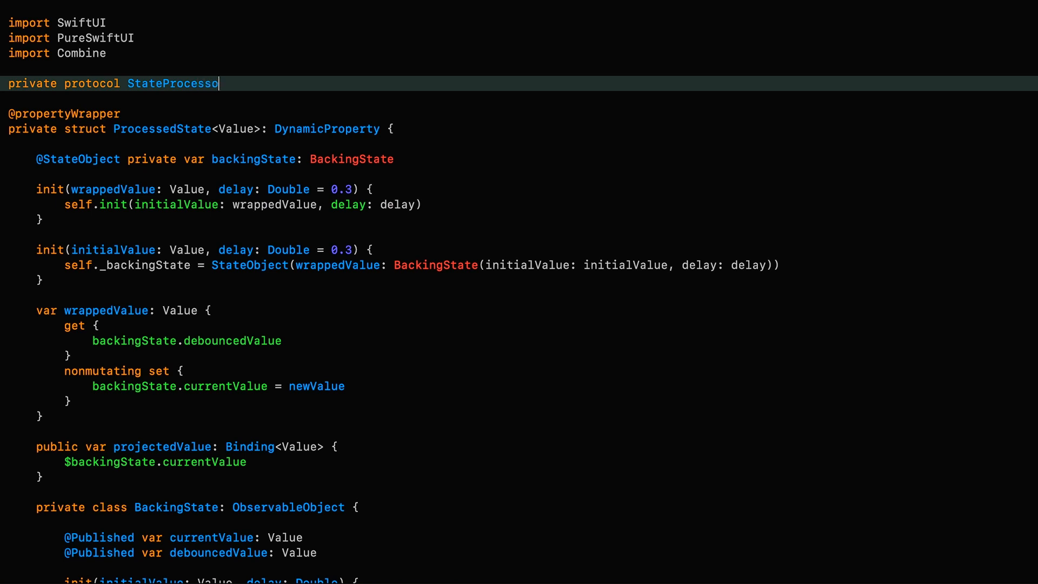
text(r {)
key(Return)
key(Return)
text(as)
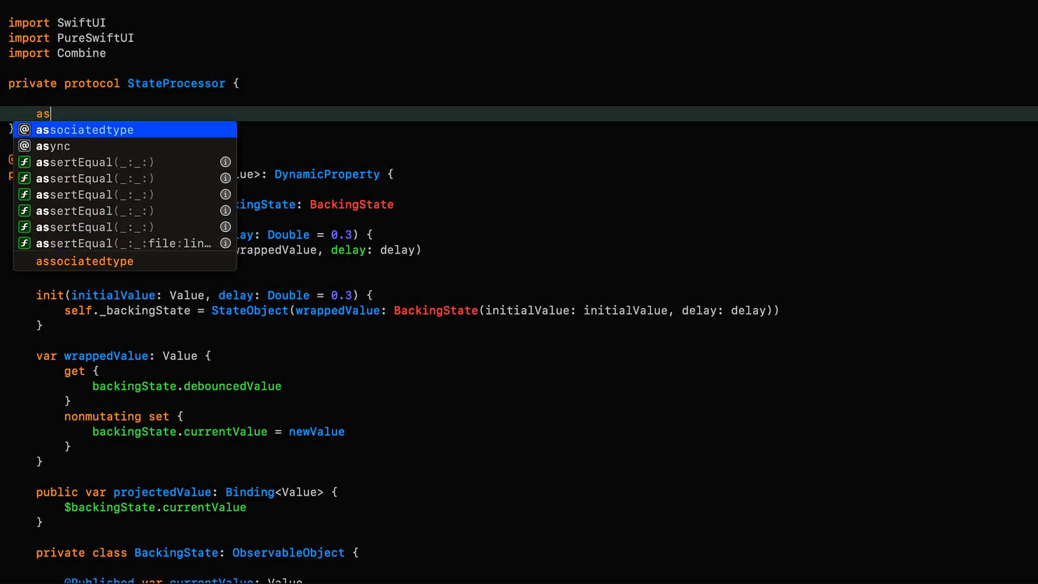
key(Return)
text(Value)
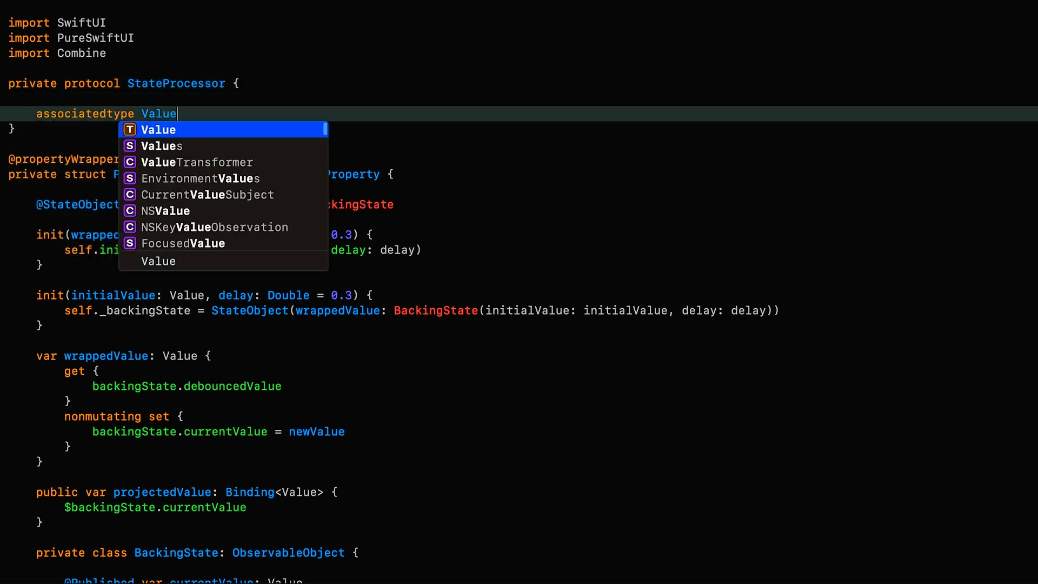
key(Escape)
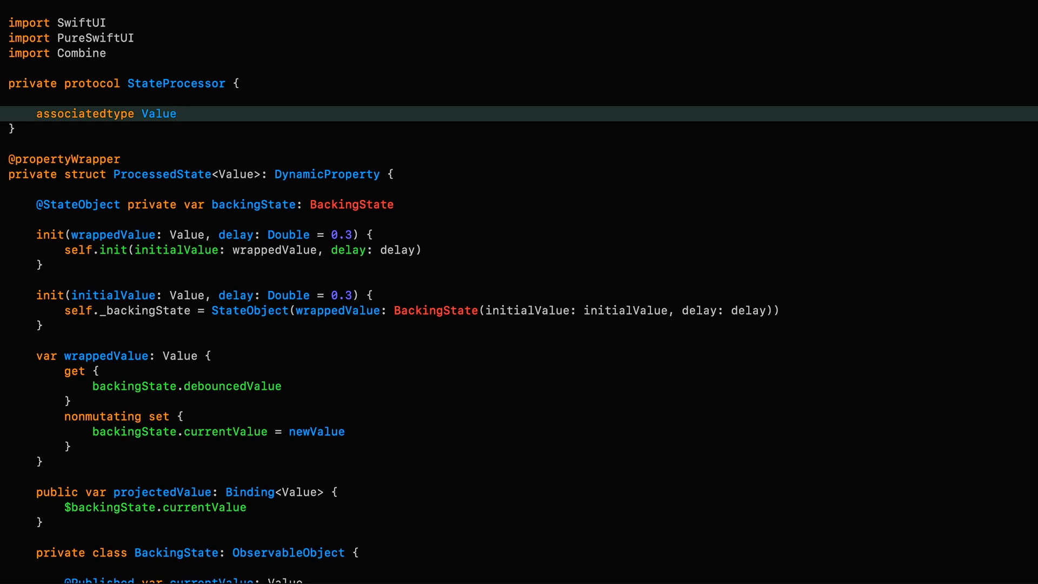
Add the requirement func apply(_ publisher: Published<Value>.Publisher) -> AnyPublisher<Value, Never>
key(Return)
key(Return)
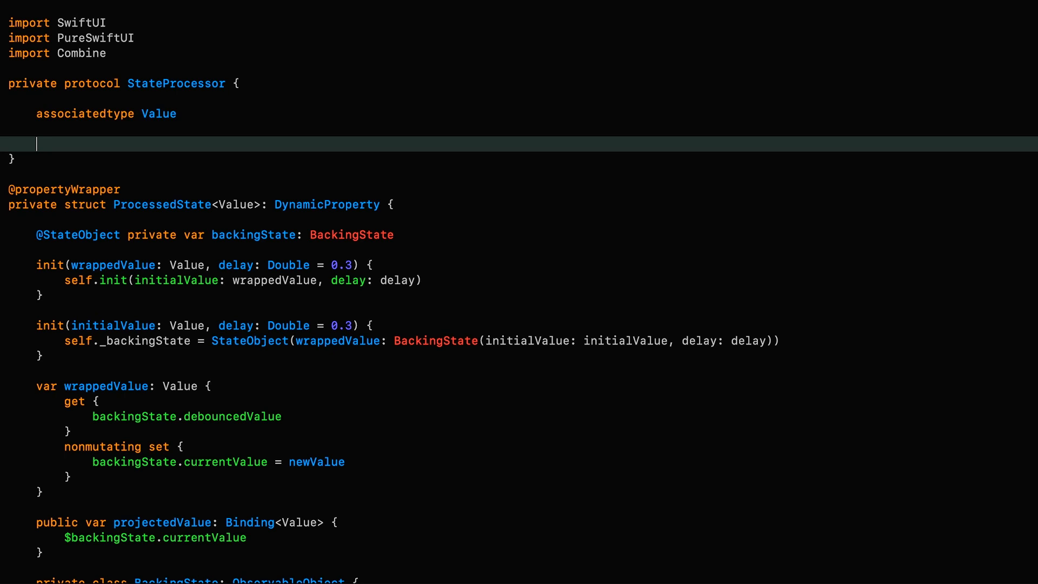
text(func apply)
text((_ publish)
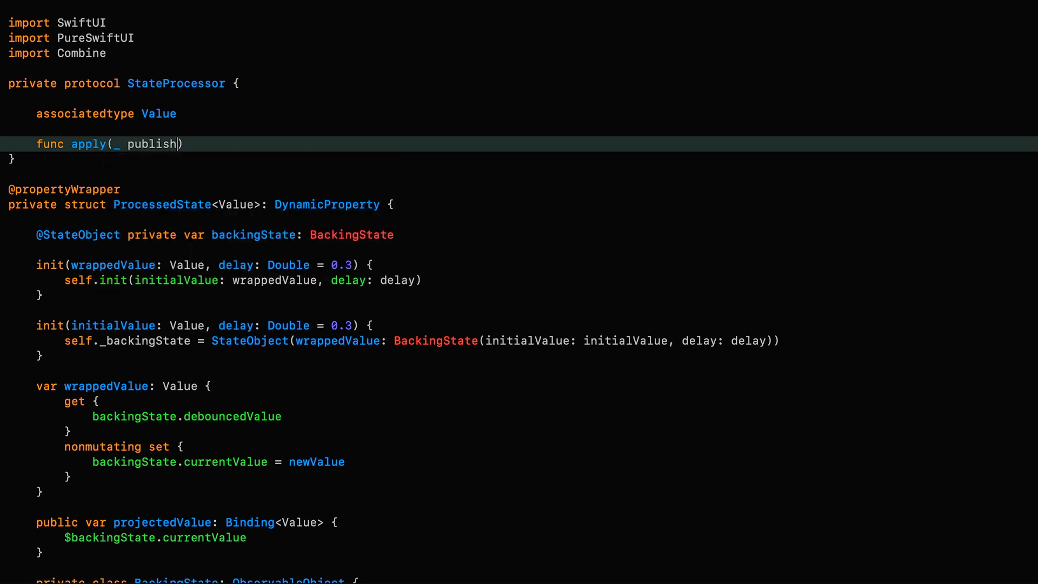
text(er: Published)
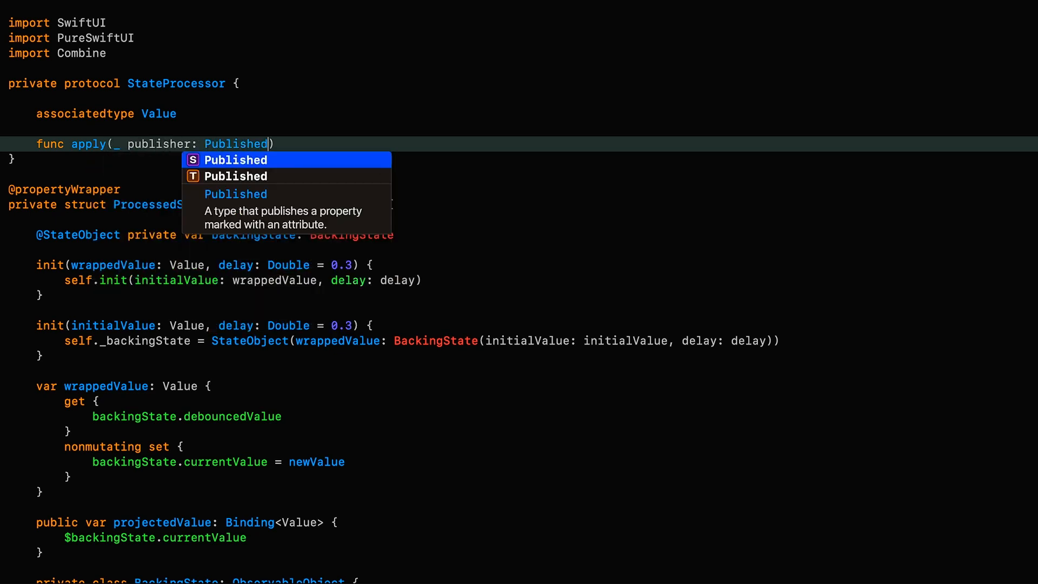
text(<Value>.Publisher)
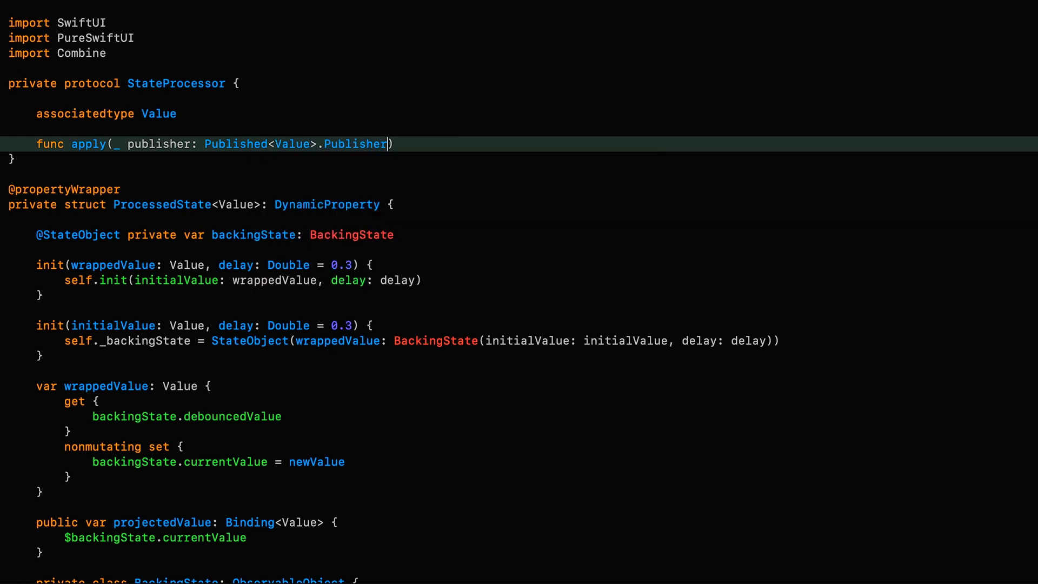
text() -> AnyP)
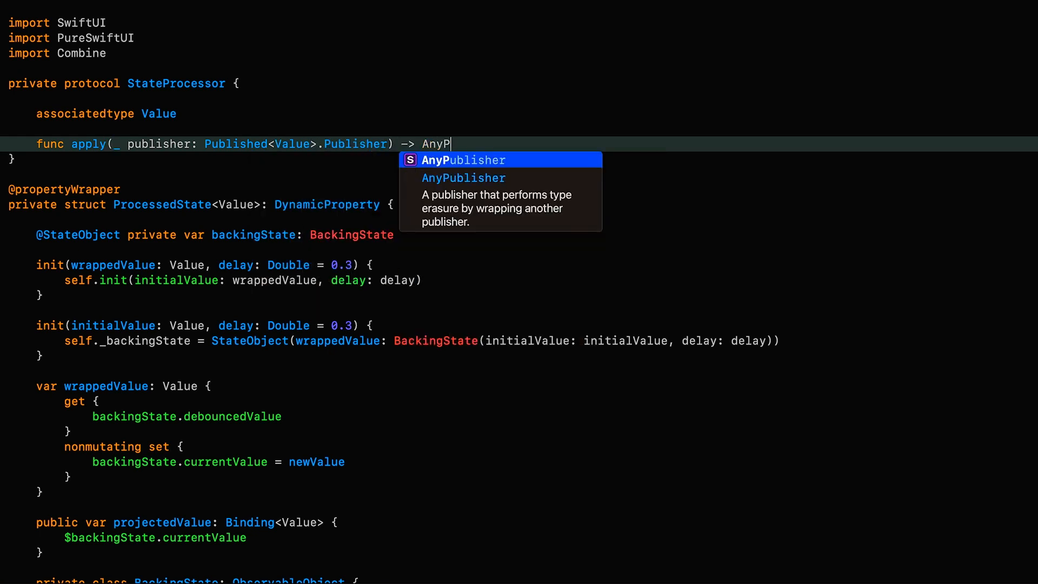
key(Return)
text(<Va)
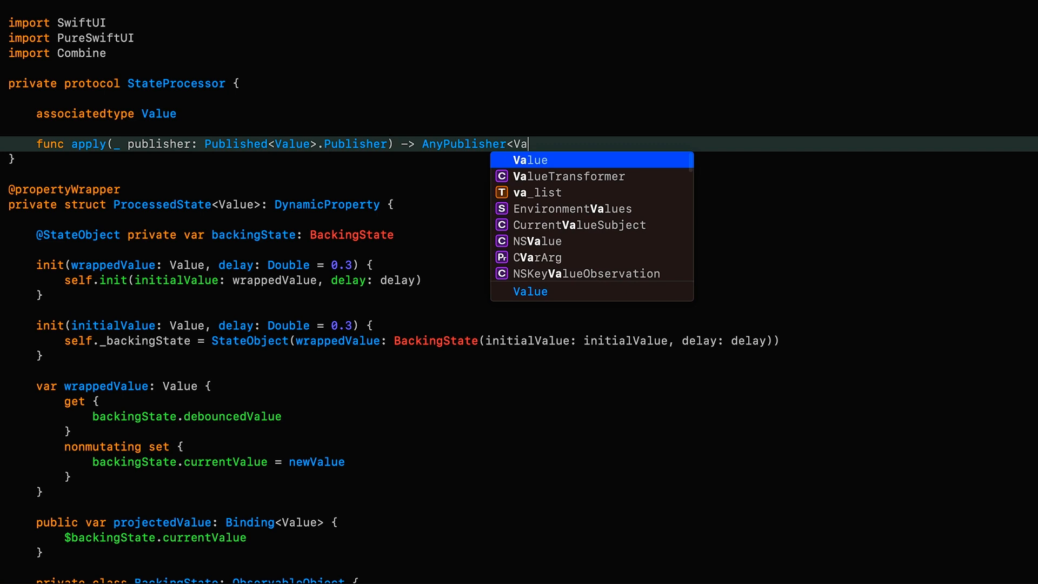
key(Return)
text(, Nev)
key(Return)
text(>)
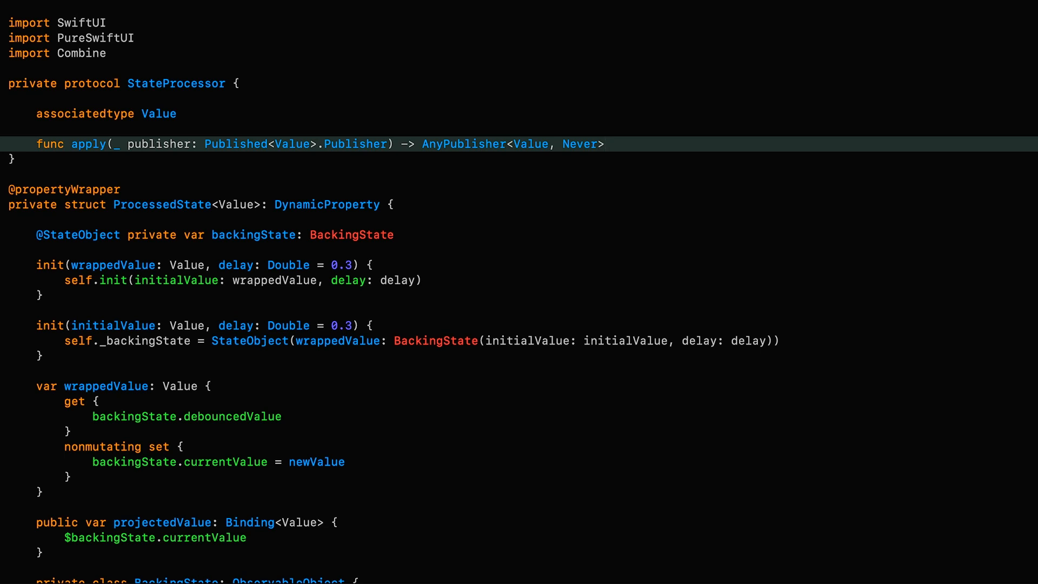
Add a second generic parameter 'Processor: StateProcessor' after Value in the ProcessedState declaration
key(Down)
key(Down)
key(Down)
key(Down)
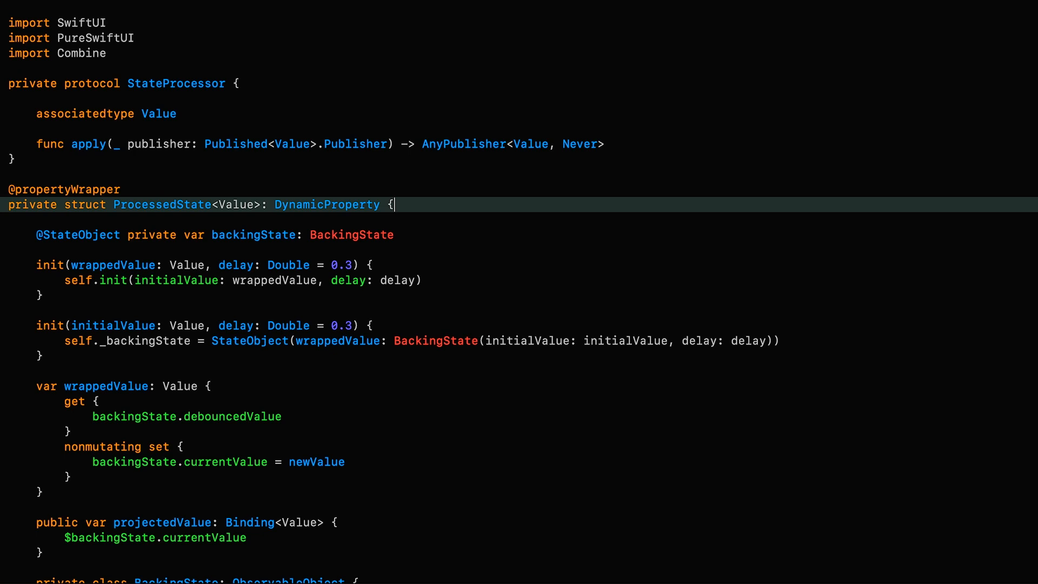
key(alt+Left)
key(alt+Left)
key(alt+Left)
key(alt+Right)
text(, )
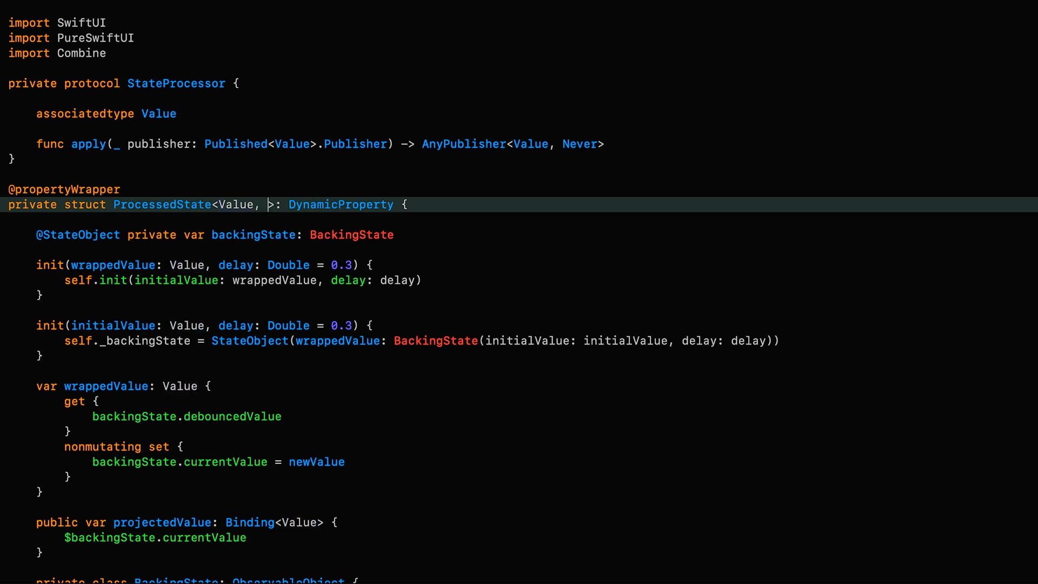
text(Processor: )
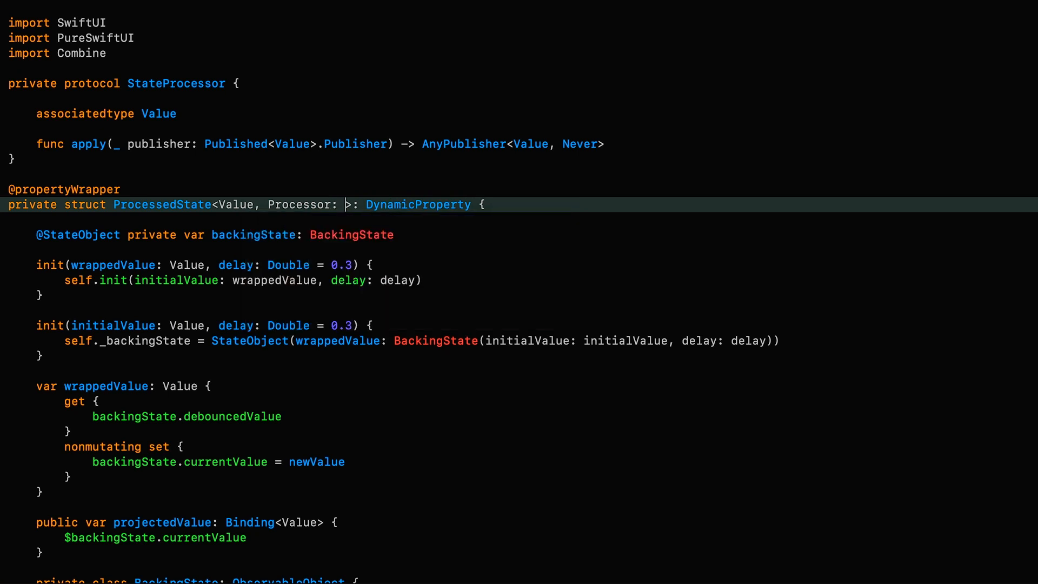
text(Stat)
key(Return)
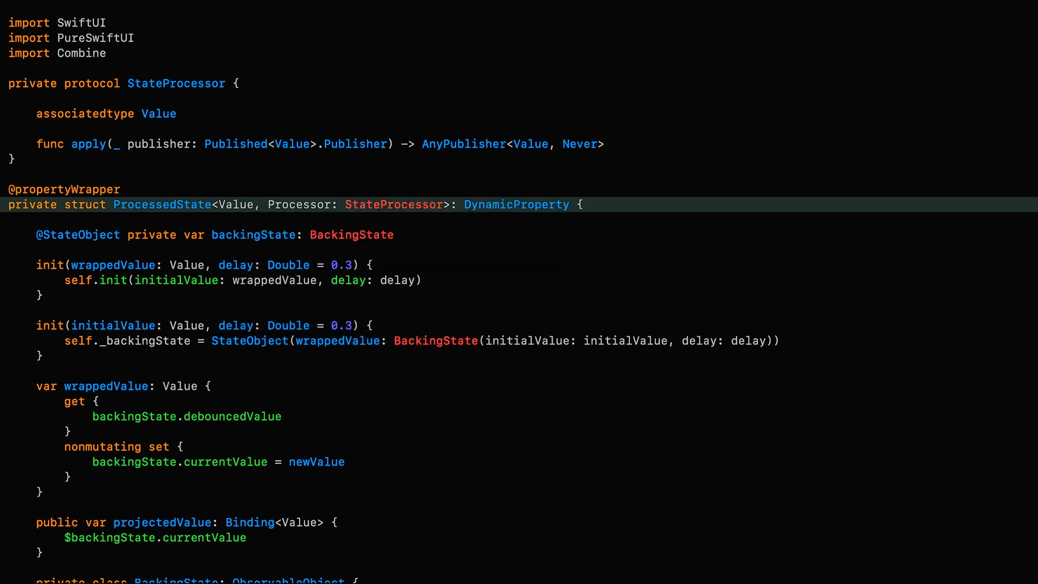
Rename debouncedValue to processedValue everywhere via Refactor > Rename
key(Down)
key(Down)
key(Down)
key(Down)
key(Down)
key(Down)
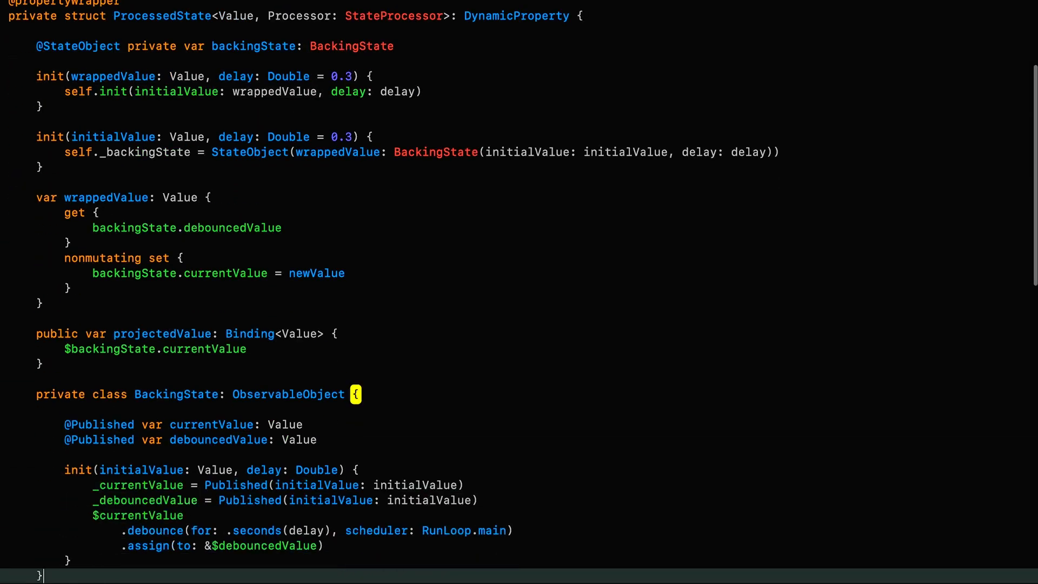
key(Down)
key(Down)
key(Down)
key(Up)
key(Up)
key(Up)
key(Up)
key(Up)
key(Up)
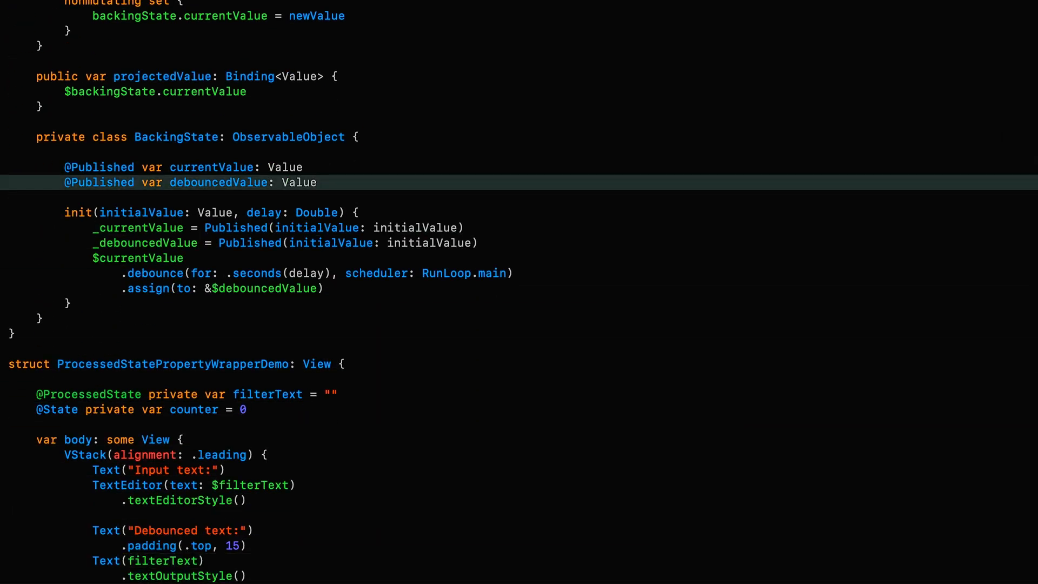
key(alt+Left)
key(alt+Left)
key(alt+shift+Right)
key(super+ctrl+e)
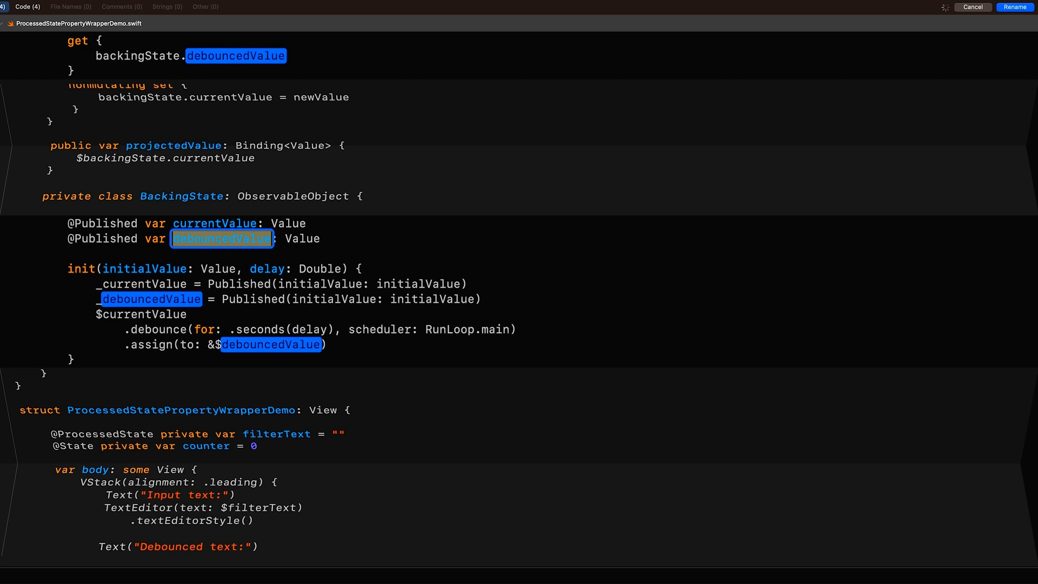
key(ctrl+shift+Left)
text(proce)
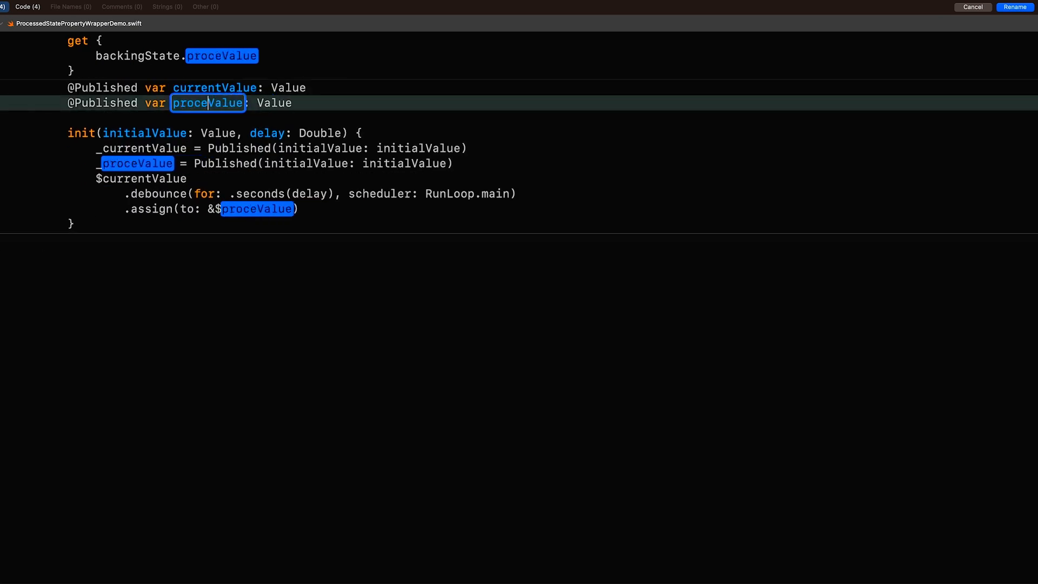
text(ssed)
key(Return)
Replace the debounce operator line so processedValue comes from processor.apply($currentValue)
key(Down)
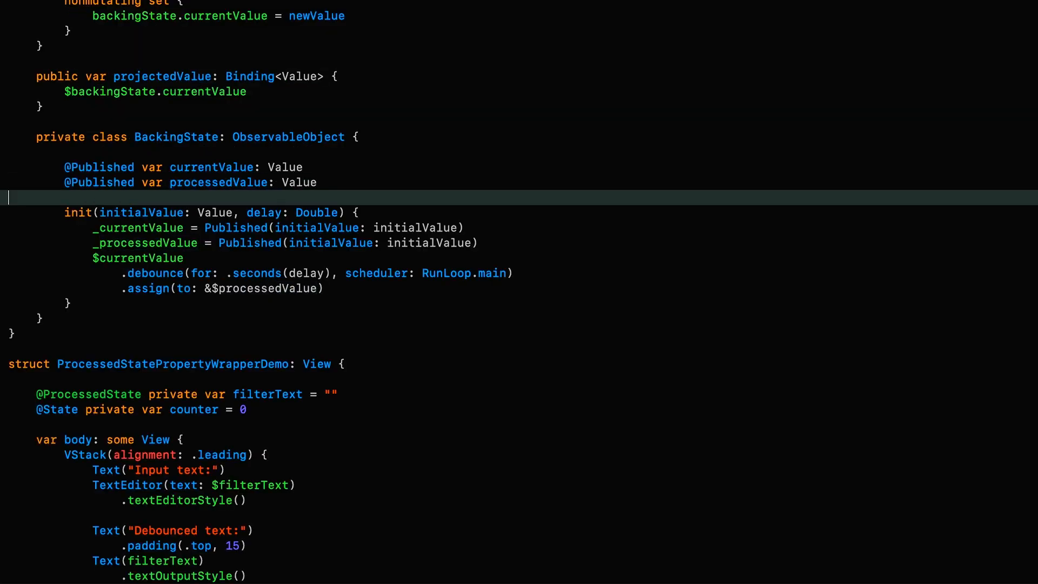
key(Down)
key(Down)
key(Down)
key(Down)
key(ctrl+shift+k)
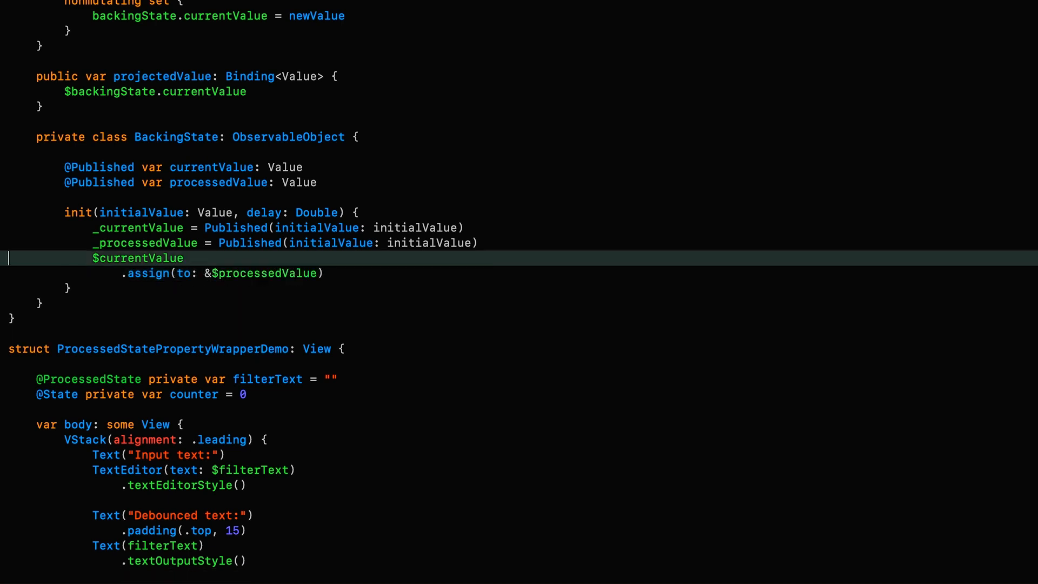
key(super+Left)
text(process)
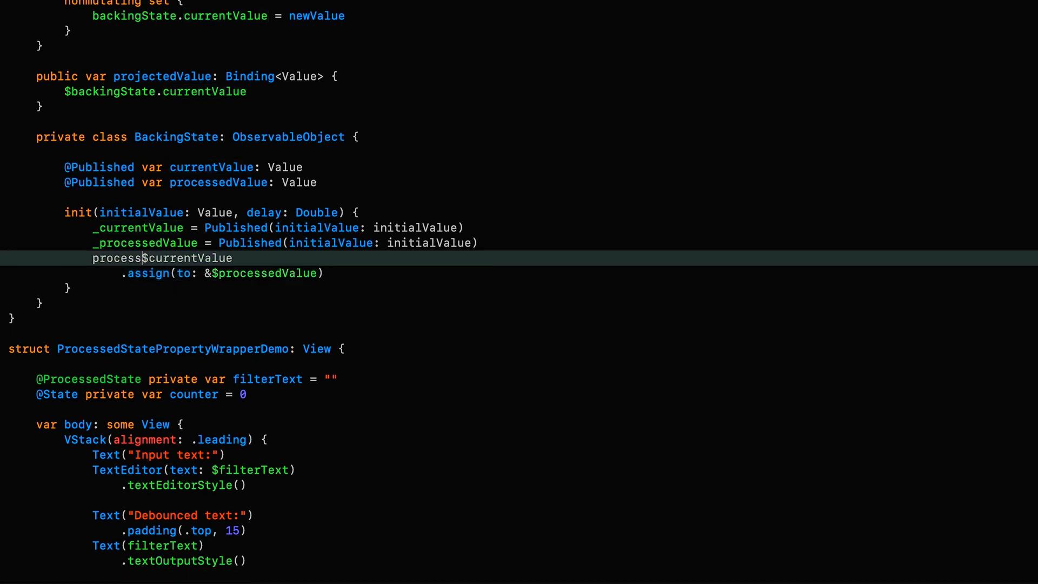
text(or.apply)
key(shift+End)
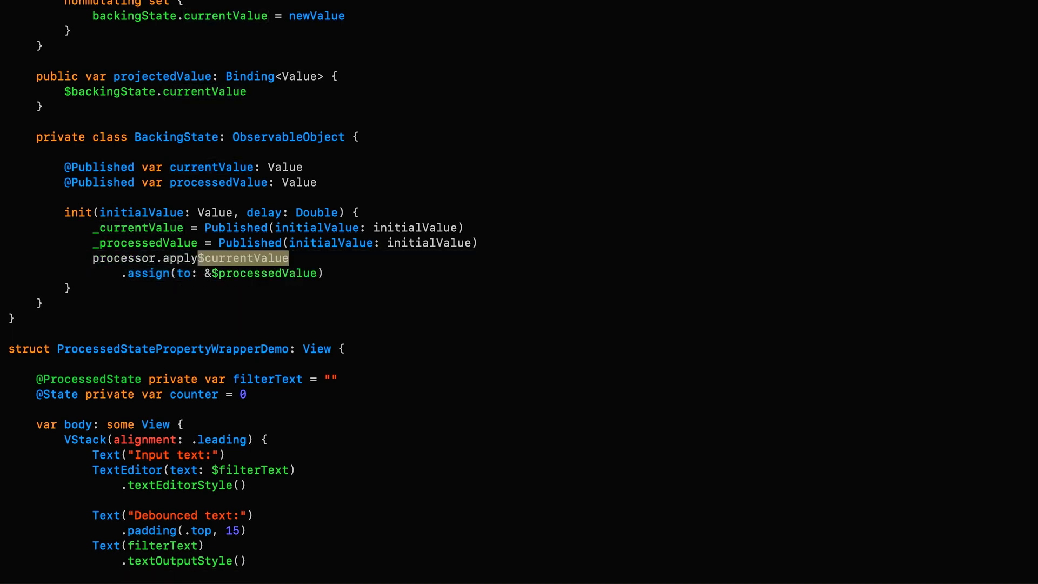
text(()
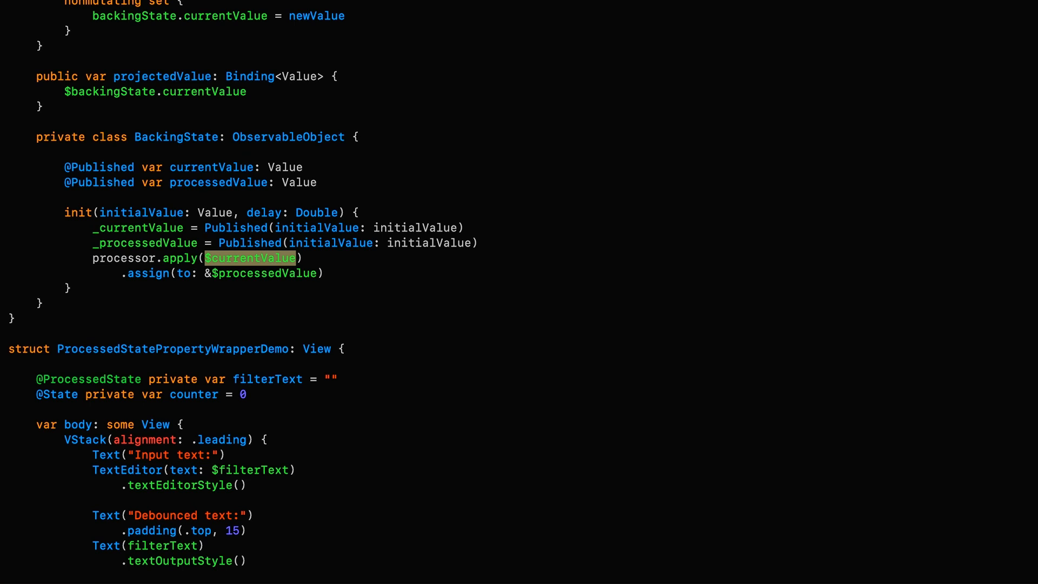
Change the BackingState init's 'delay: Double' parameter to 'processor: Processor'
key(Up)
key(Up)
key(Up)
key(Right)
key(Right)
key(Right)
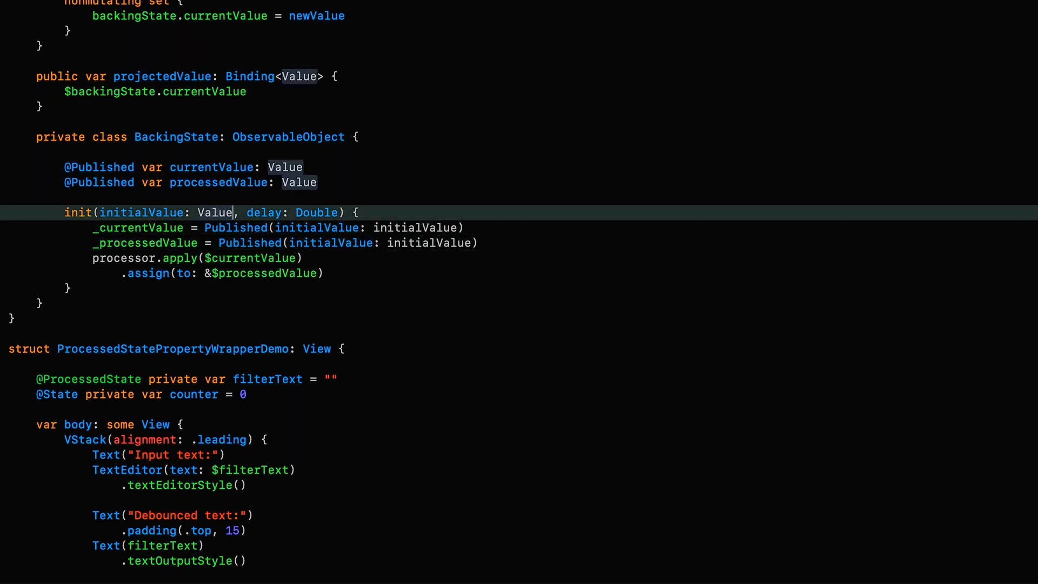
key(Right)
key(Right)
key(alt+shift+Right)
text(proc)
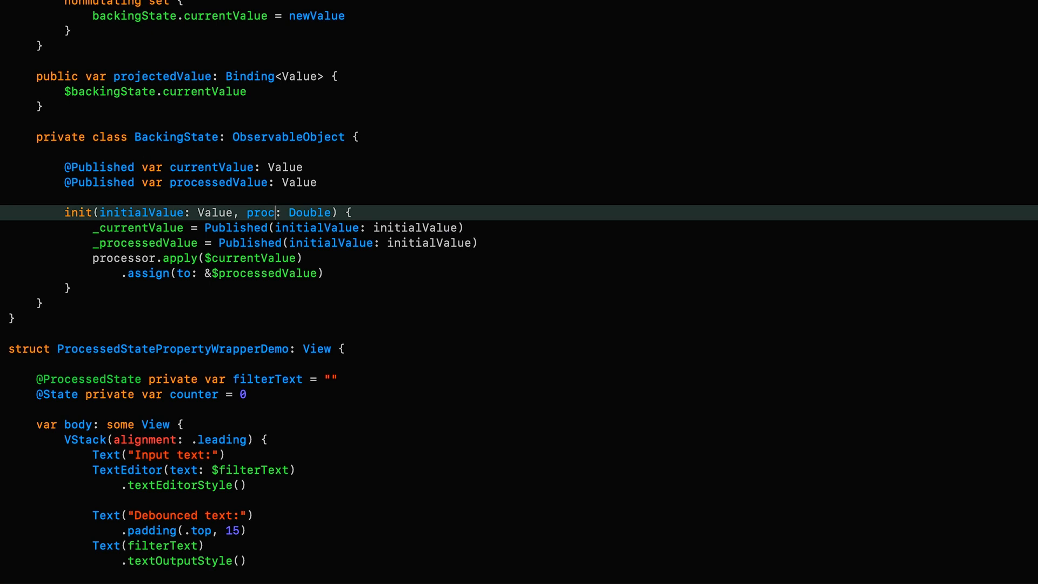
text(essor)
key(Right)
key(Right)
key(alt+shift+Right)
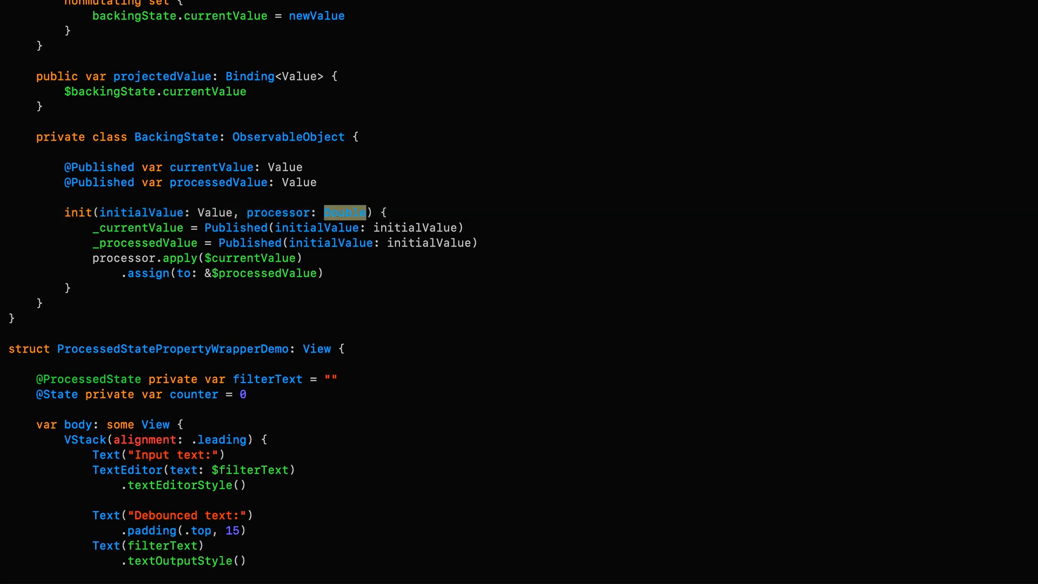
text(Processor)
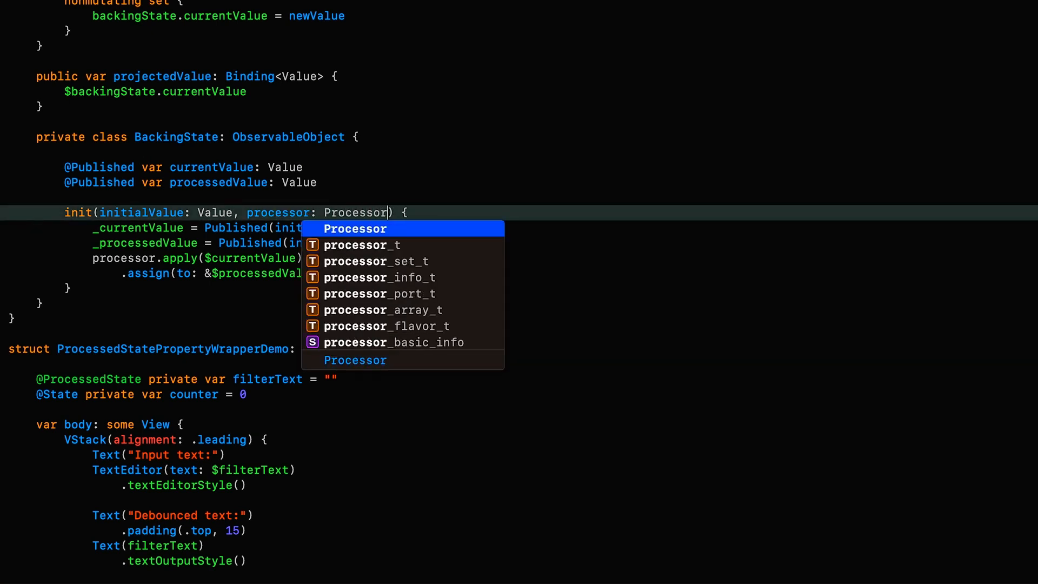
key(Escape)
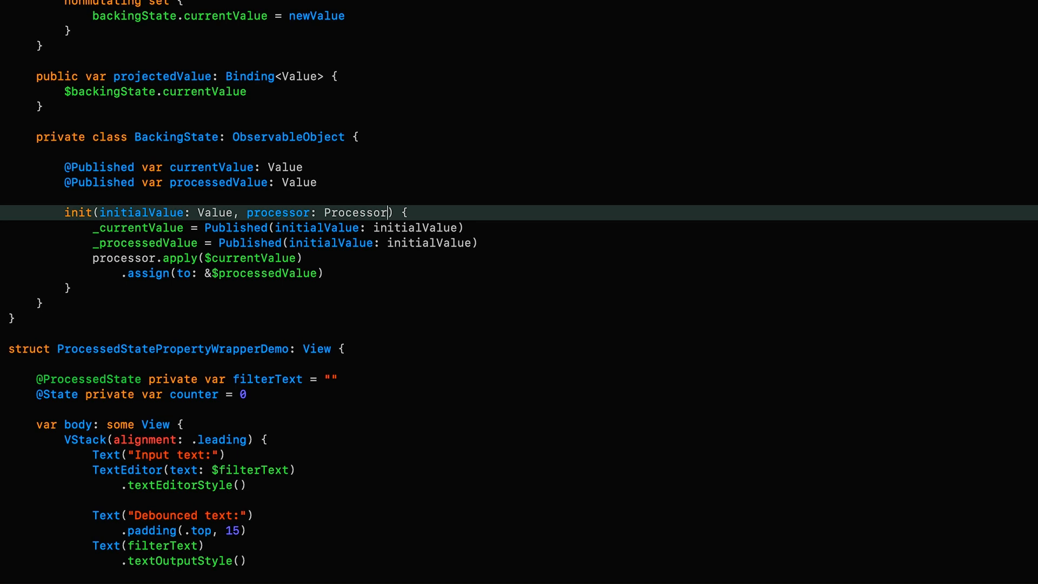
key(shift+alt+Left)
key(shift+alt+Left)
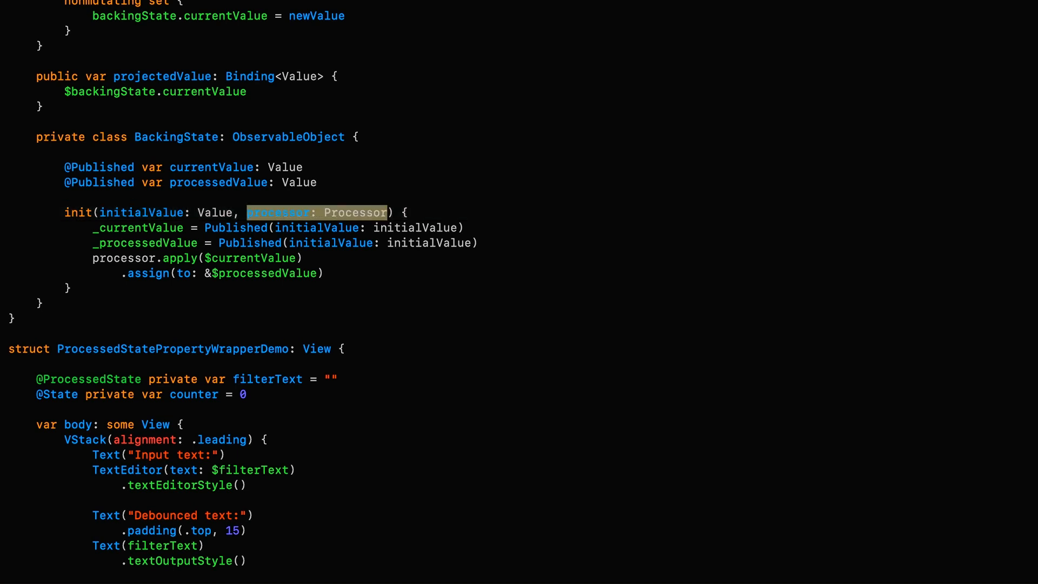
key(Up)
key(Up)
key(Up)
key(Up)
key(Up)
key(Up)
Multi-edit both initializers' 'delay: Double = 0.3' parameters into '_ processor: Processor'
key(Down)
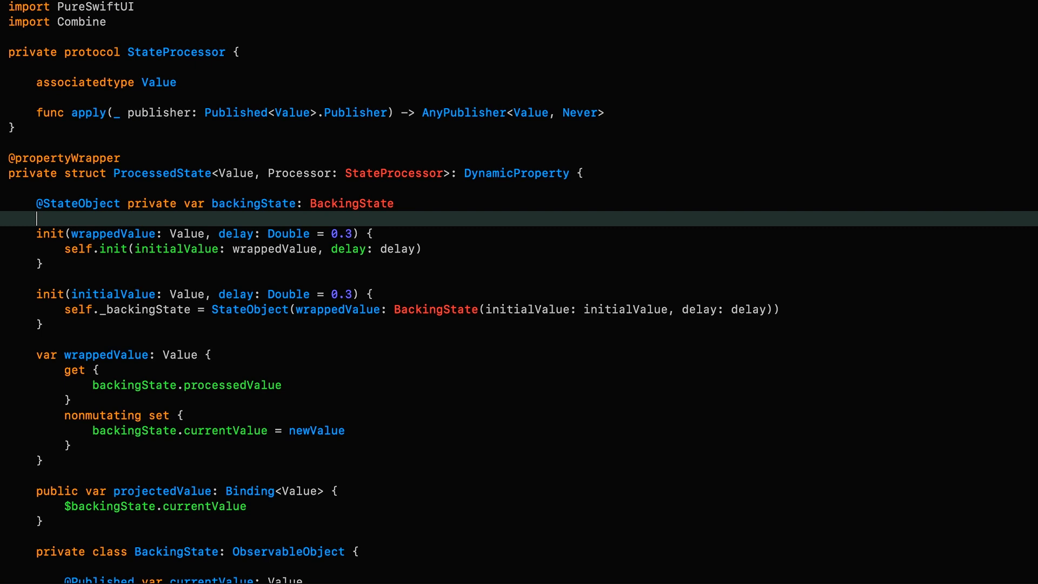
click(220, 234)
drag(219, 234, 353, 234)
key(super+alt+e)
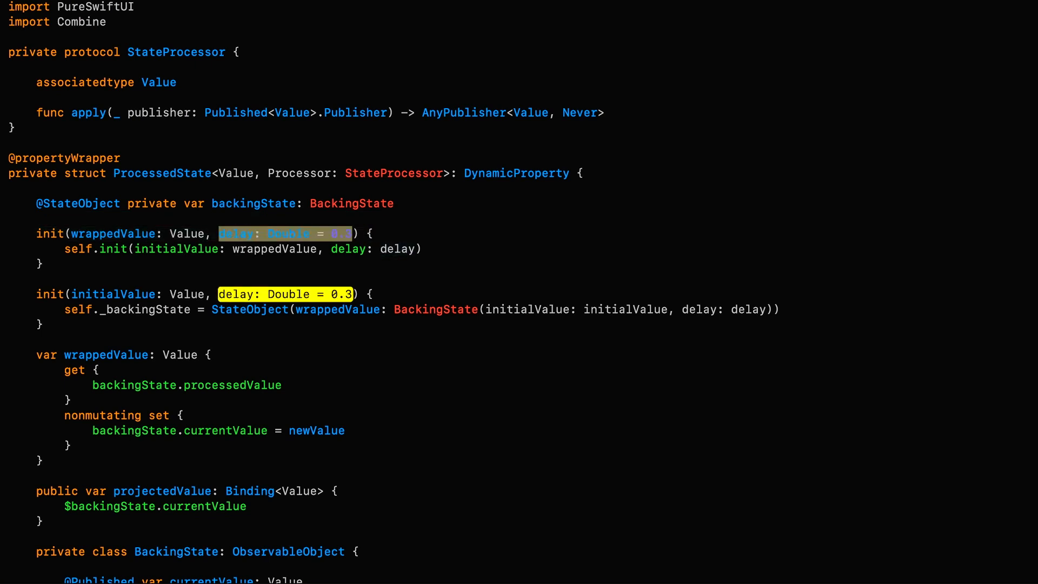
text(processor: Processor)
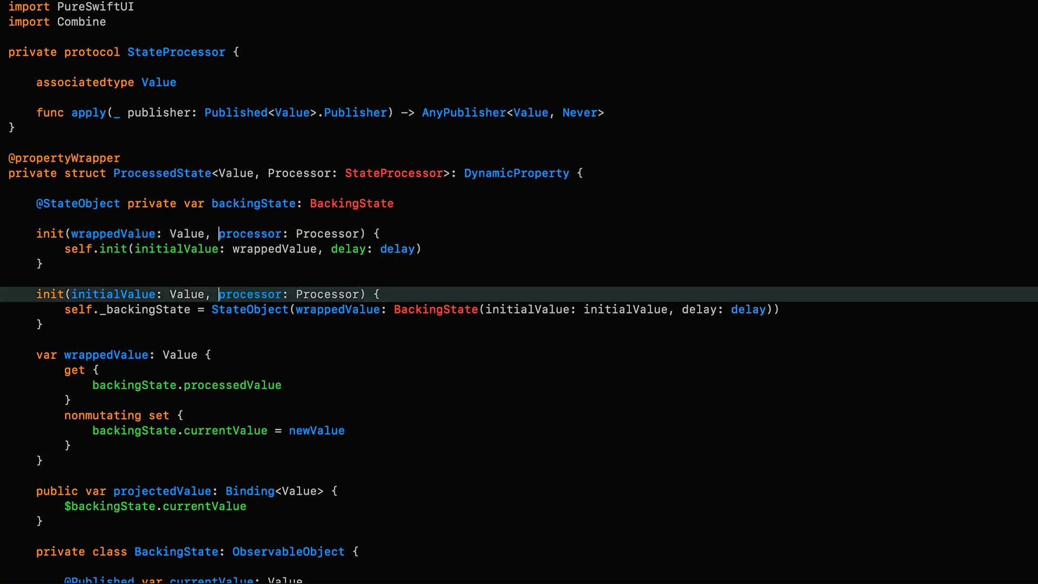
text(_)
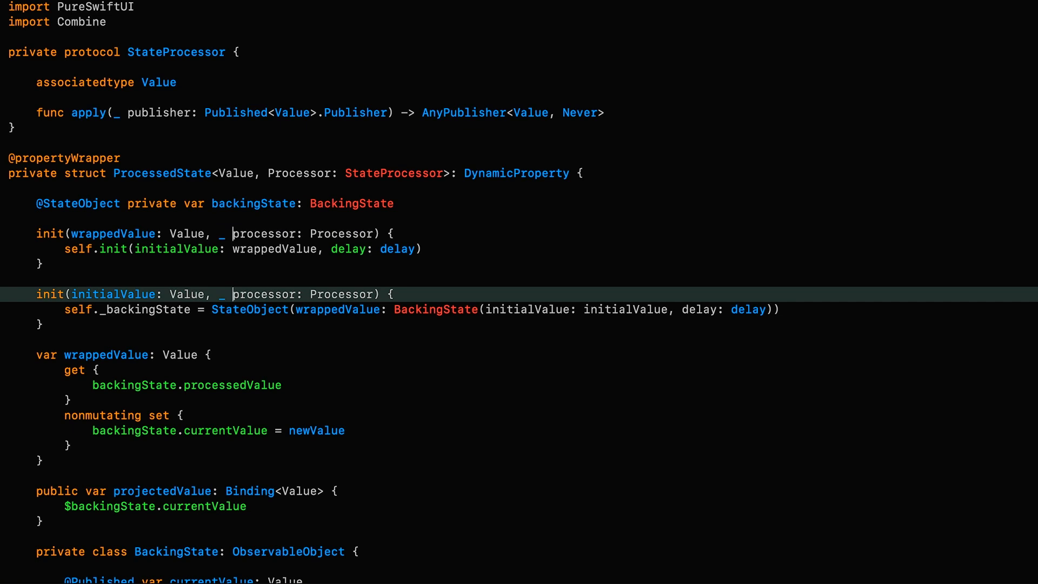
key(Escape)
Drop the delay argument label and multi-edit the remaining delay references to processor
key(Up)
key(Up)
key(Up)
key(alt+Right)
key(alt+Right)
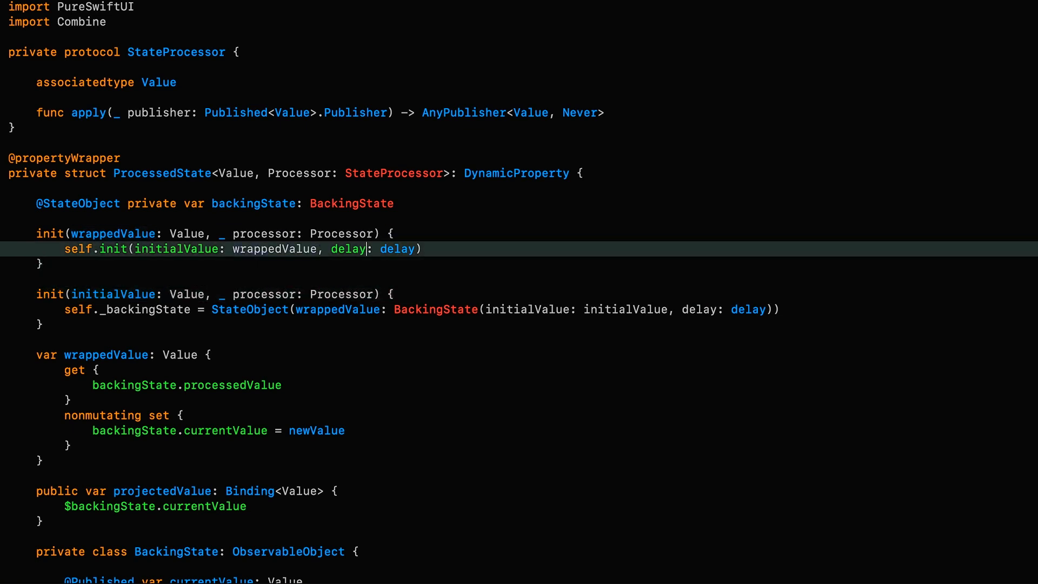
key(shift+alt+Right)
key(BackSpace)
key(shift+alt+Left)
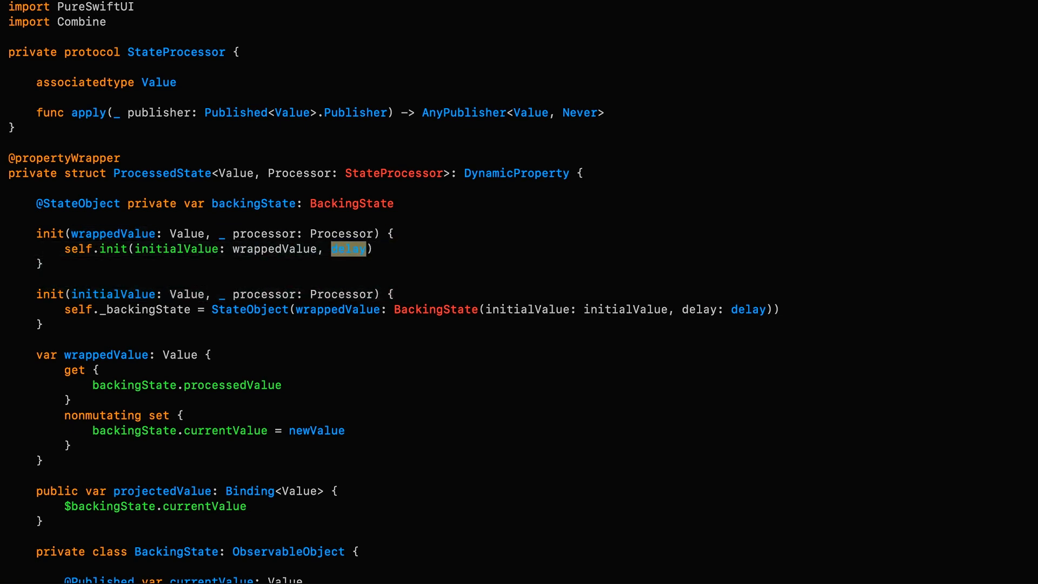
key(alt+super+e)
key(alt+super+e)
text(proce)
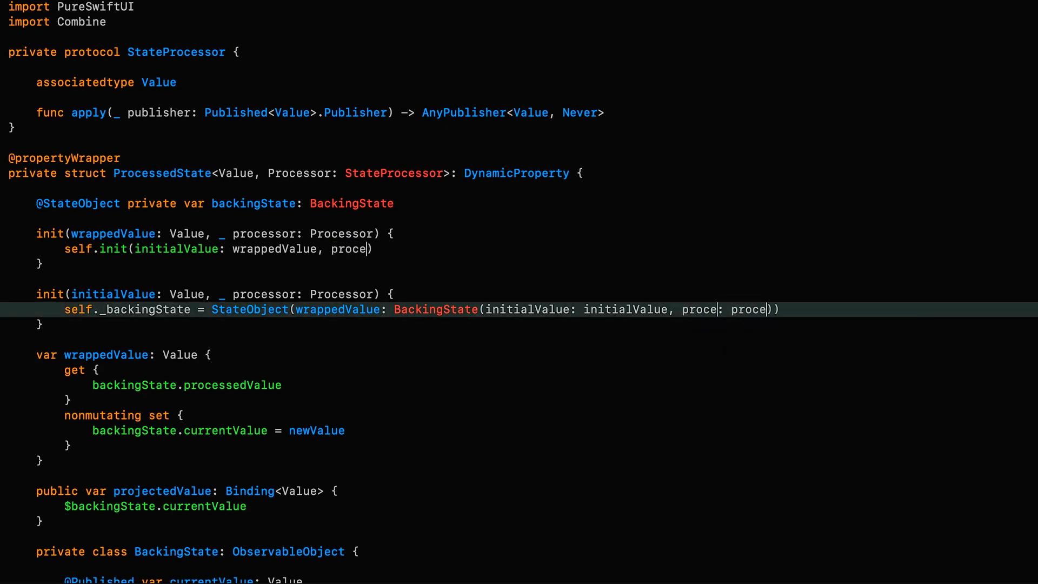
text(ssor)
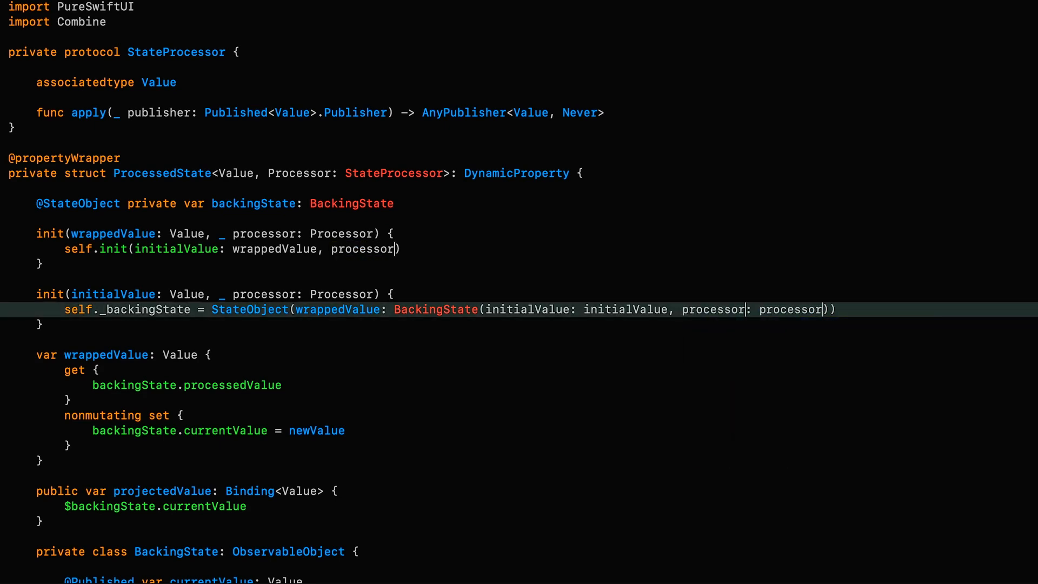
Read both type-conversion errors flagged on the processor.apply line, then close the details
key(Down)
key(Down)
key(Down)
key(Down)
key(Down)
key(Down)
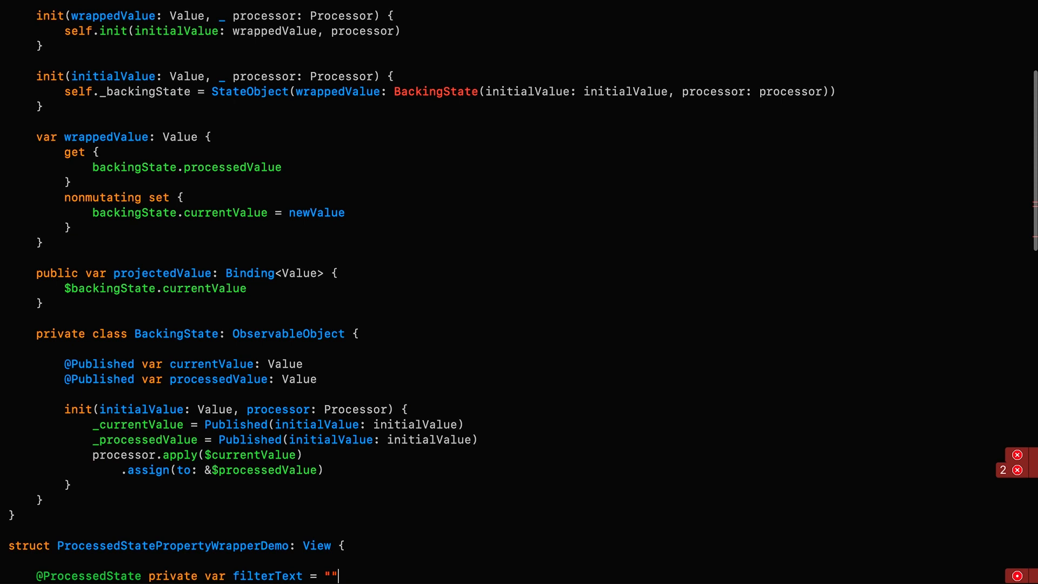
scroll(519, 293, down, 5)
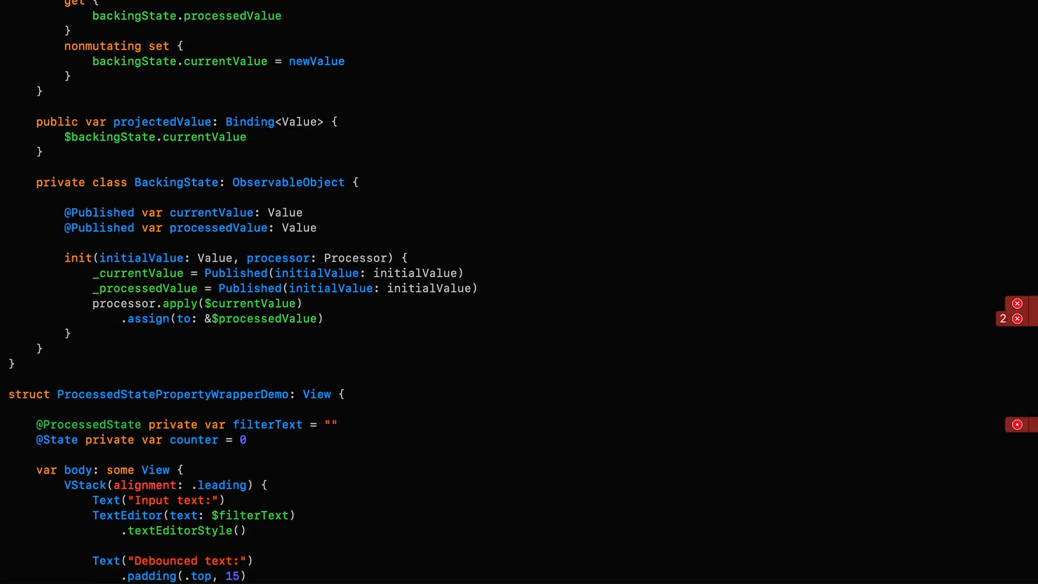
click(1020, 303)
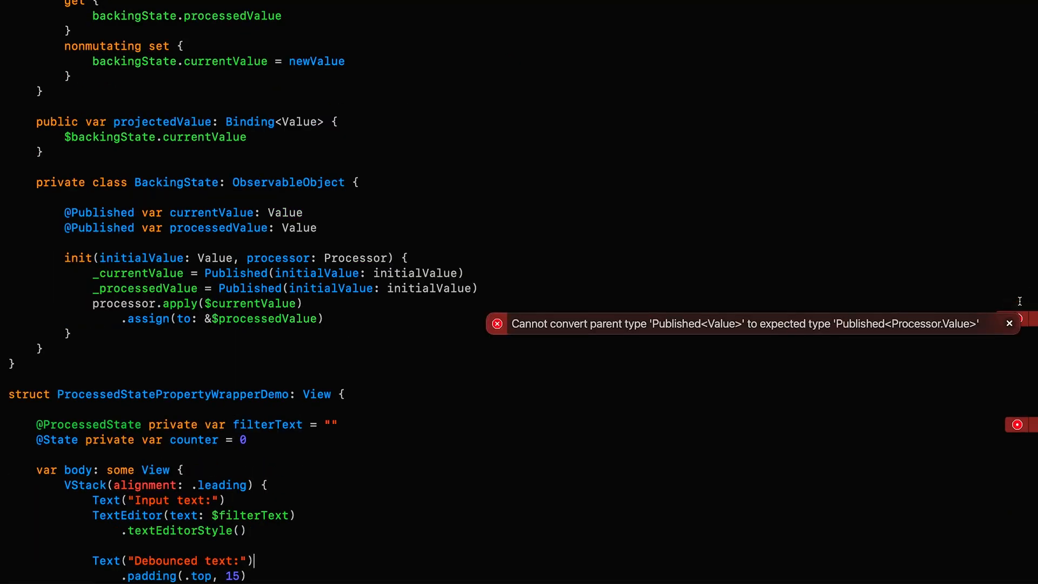
click(1011, 324)
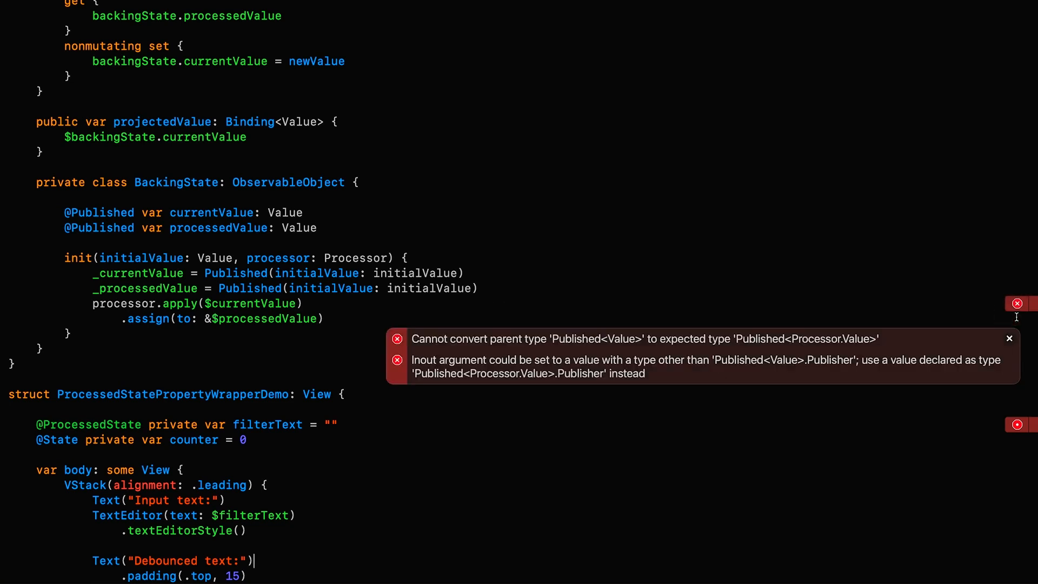
click(1010, 338)
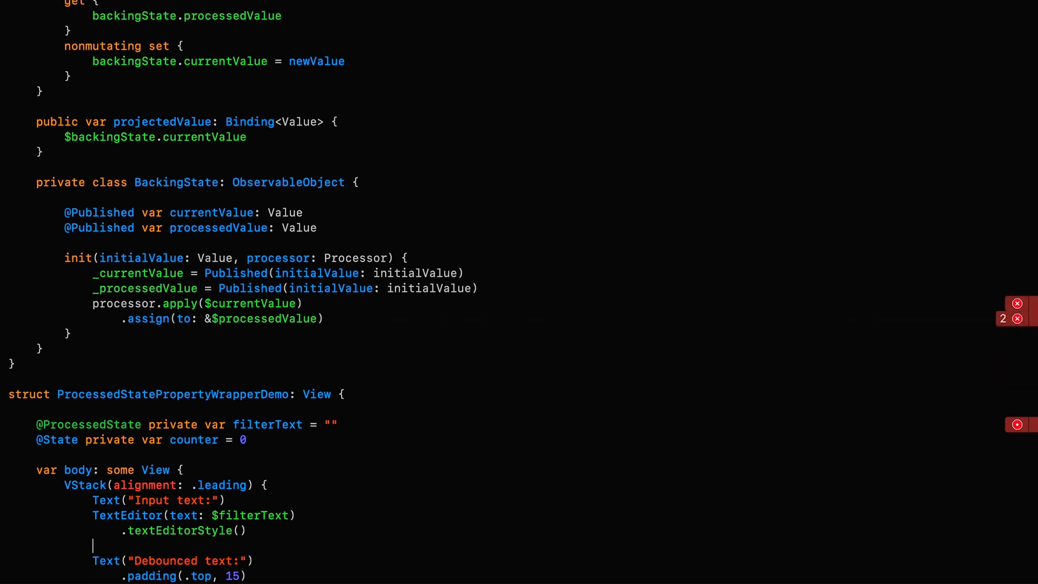
Start a where clause before the opening brace of the ProcessedState struct declaration
key(Up)
key(Up)
key(Up)
key(Up)
key(Up)
key(Up)
key(Up)
key(Up)
key(Up)
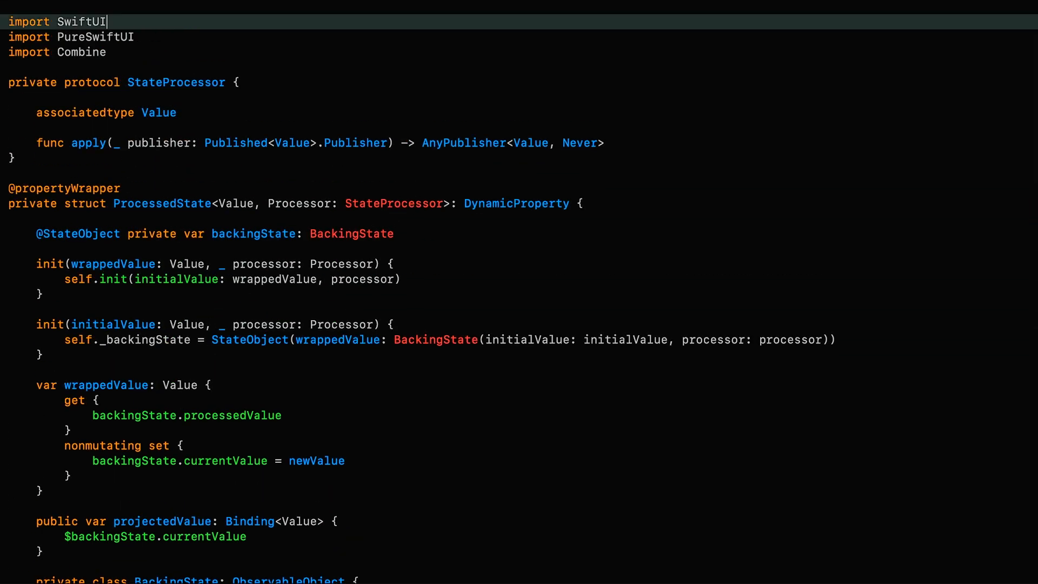
key(Down)
key(Down)
key(Down)
key(End)
key(Left)
text(where )
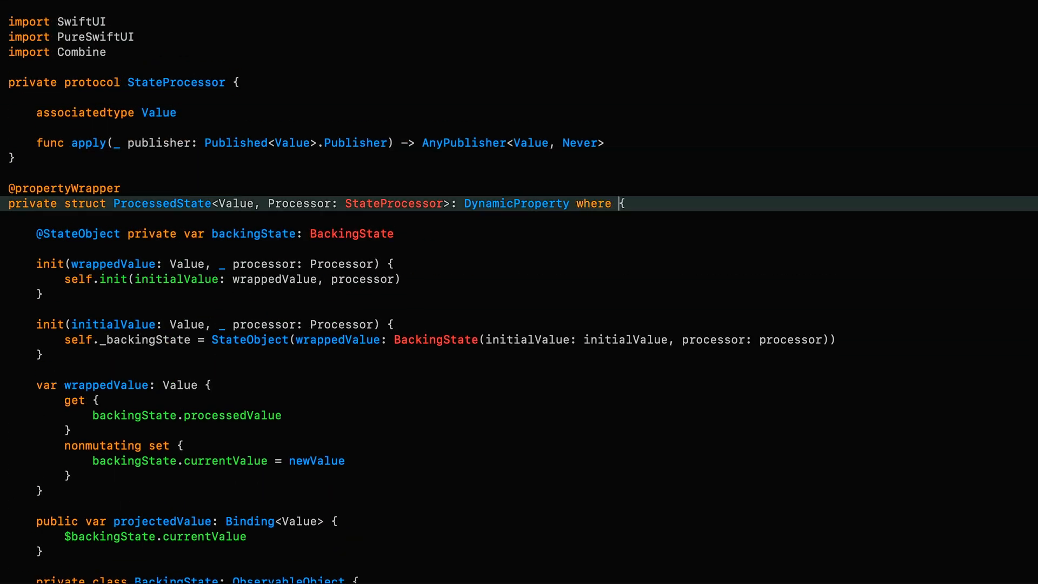
text(Value == Pro)
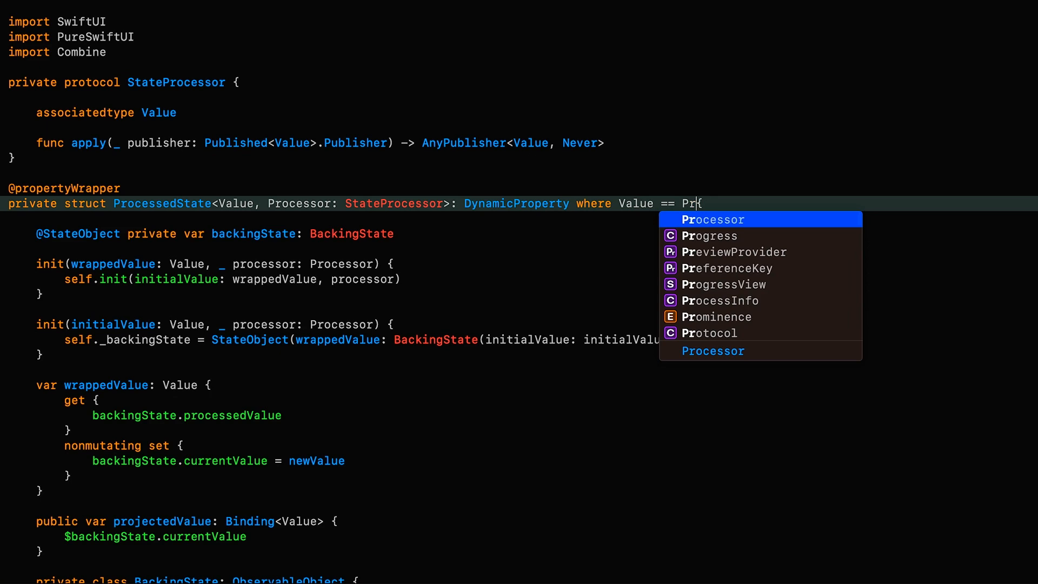
Complete the where Value == Processor.Value clause on ProcessedState
key(Return)
text(.Value)
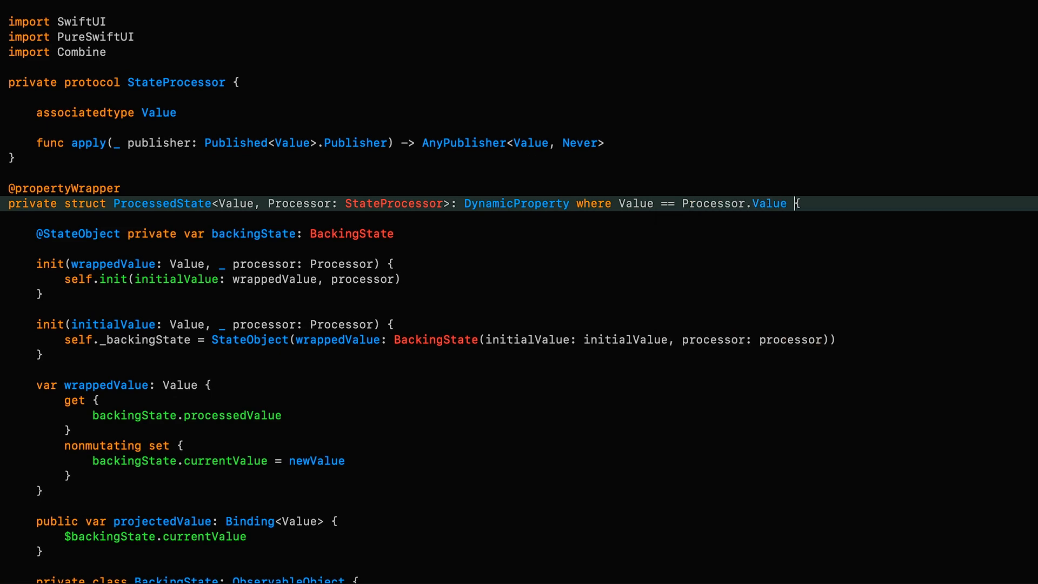
scroll(941, 327, down, 10)
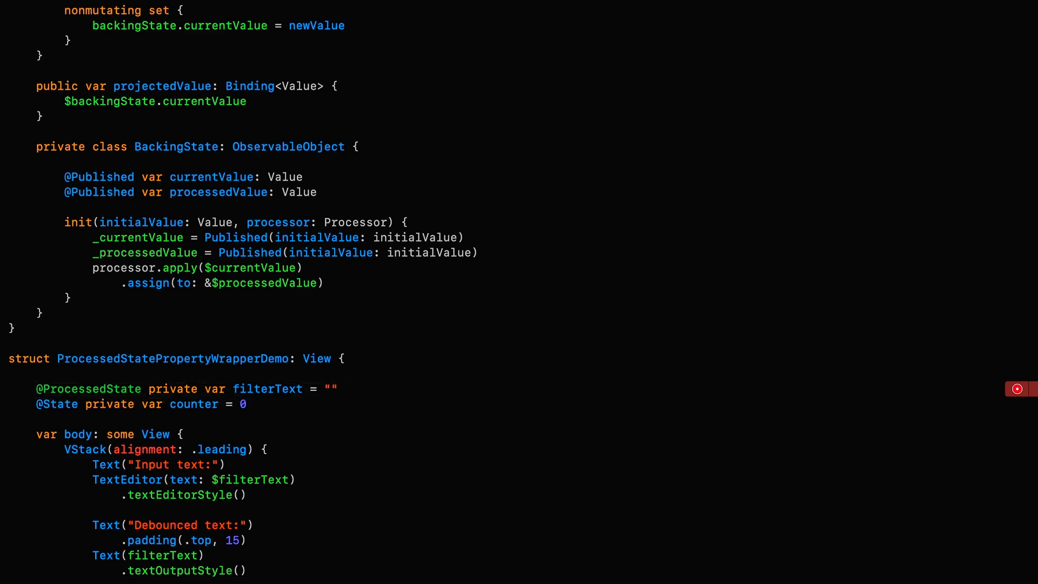
scroll(942, 288, up, 5)
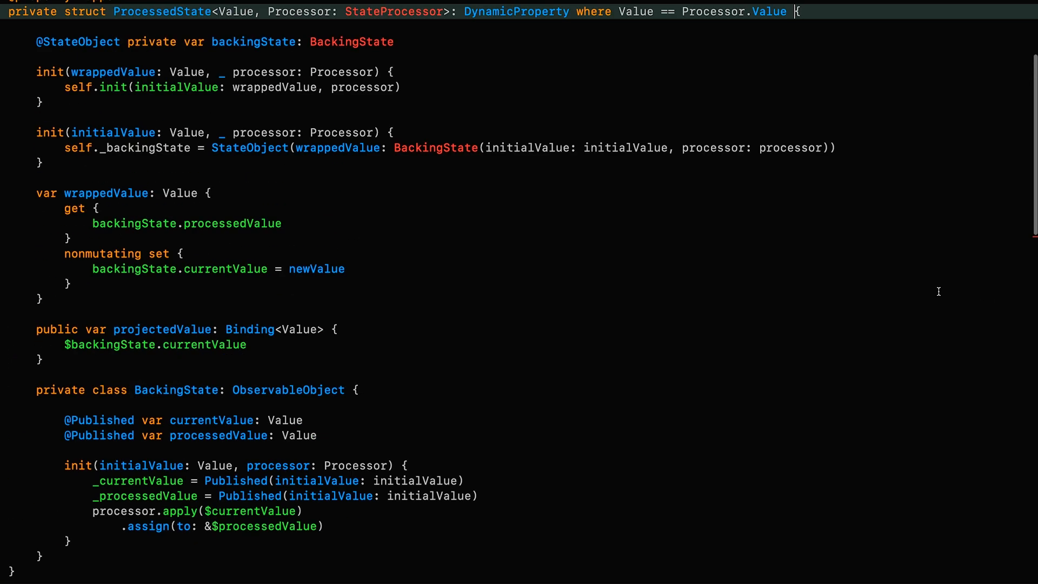
scroll(941, 289, up, 5)
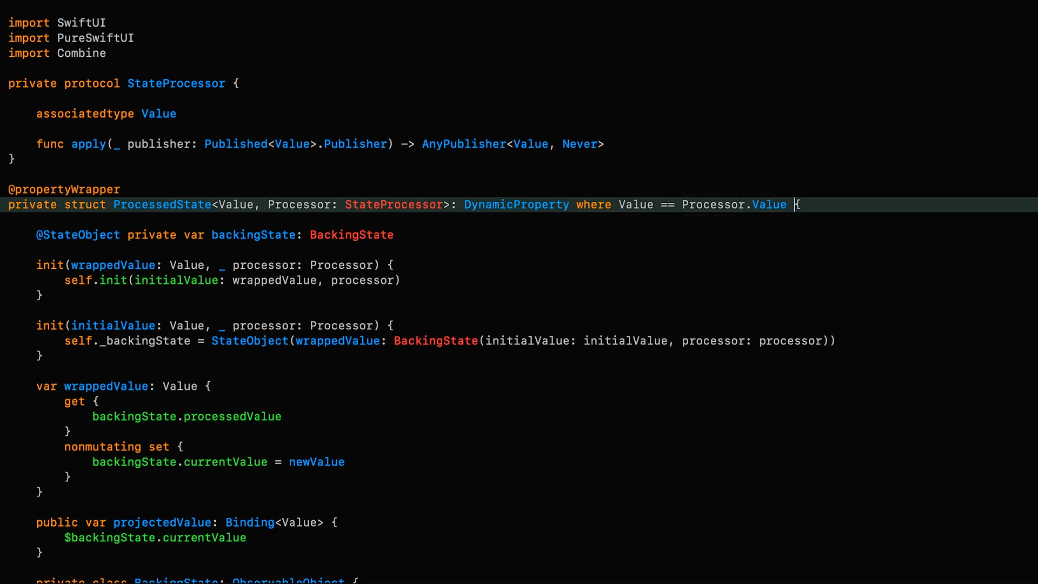
Remove ProcessedState's Value generic parameter and its where Value == Processor.Value clause
key(alt+Left)
click(113, 205)
key(Right)
key(shift+alt+Right)
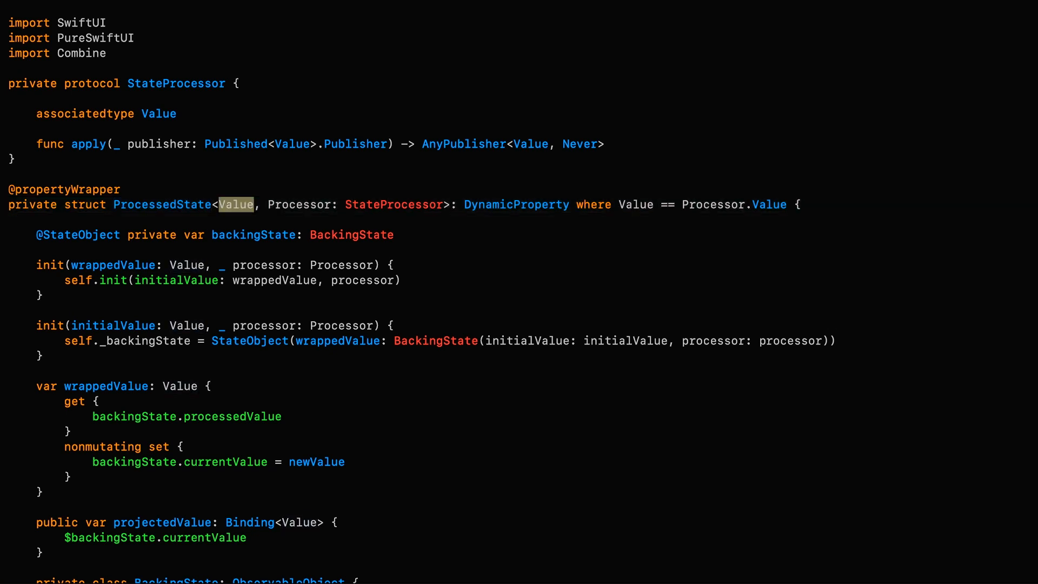
key(shift+Right)
key(shift+Right)
key(BackSpace)
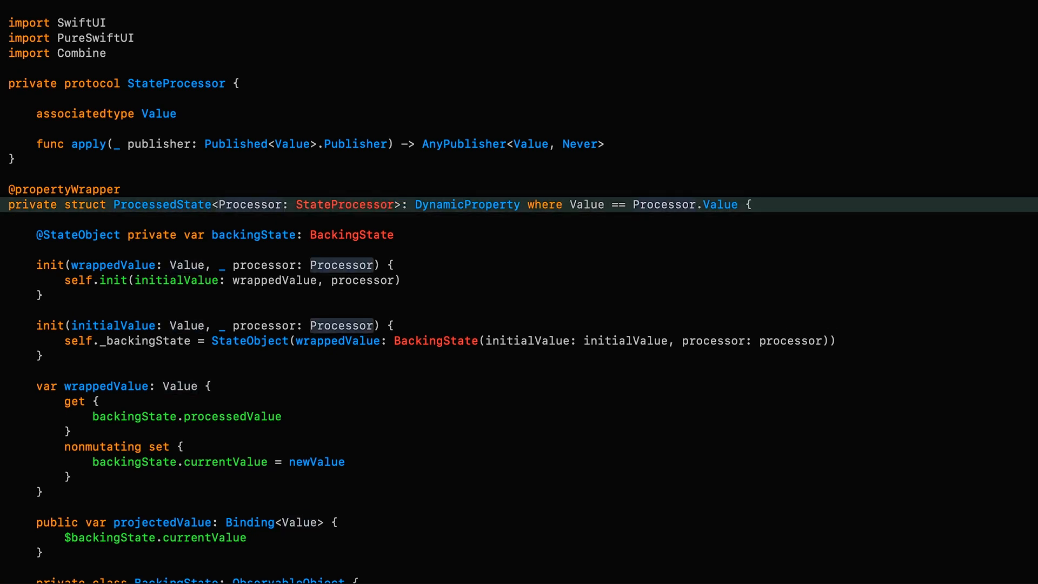
key(super+Right)
key(shift+alt+Left)
key(shift+alt+Left)
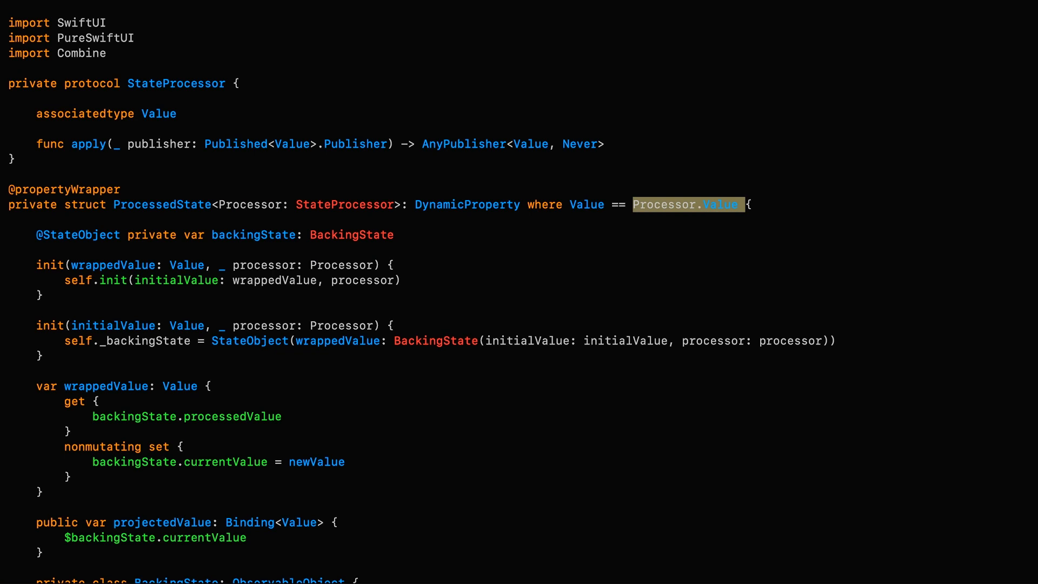
key(shift+alt+Left)
key(shift+alt+Left)
key(shift+alt+Left)
key(BackSpace)
Rewrite every Value use, including Binding<Value>, as Processor.Value with multi-cursor editing
key(Down)
key(Down)
key(Down)
key(Down)
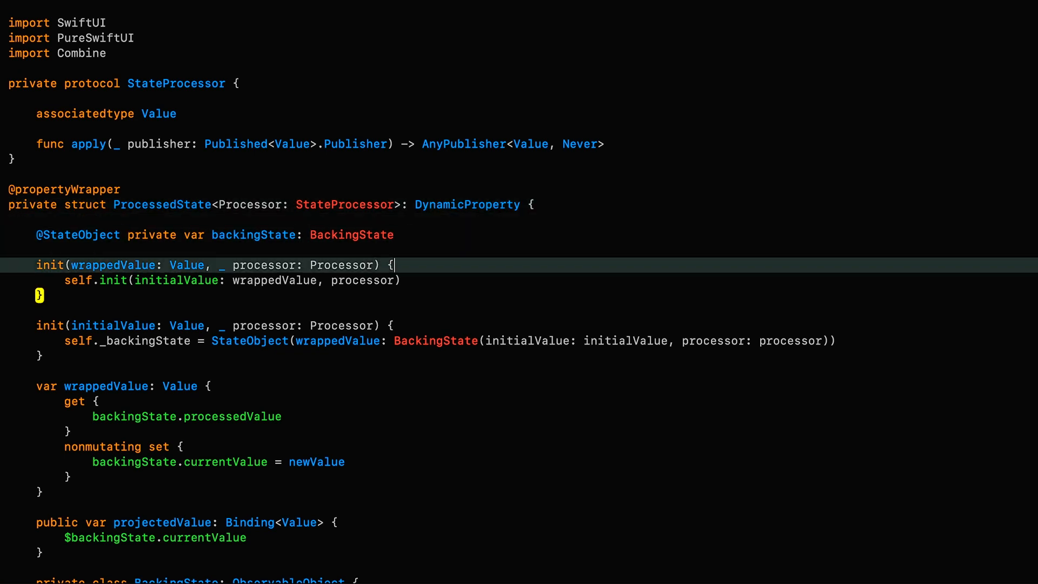
key(alt+Left)
key(alt+Left)
key(alt+Left)
key(Left)
key(shift+alt+Right)
key(super+alt+e)
key(super+alt+e)
key(super+alt+e)
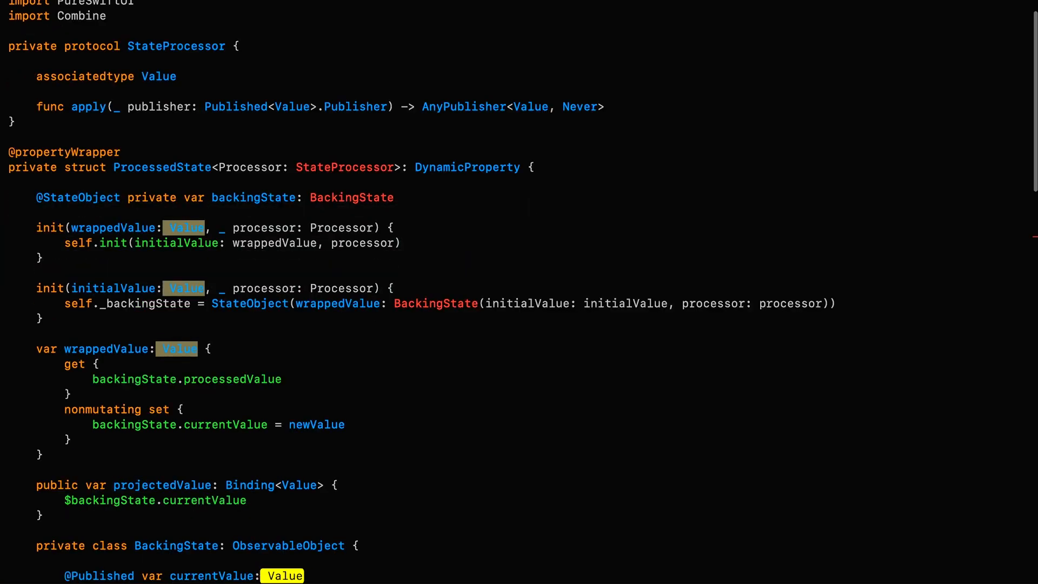
key(super+alt+e)
key(super+alt+e)
key(Left)
text(Proces)
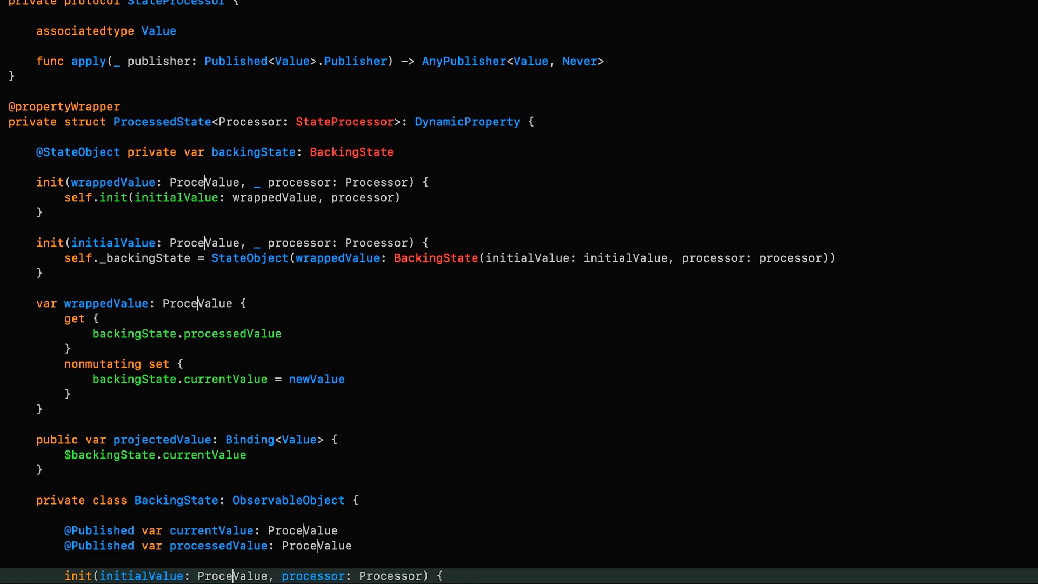
text(sor.)
key(Up)
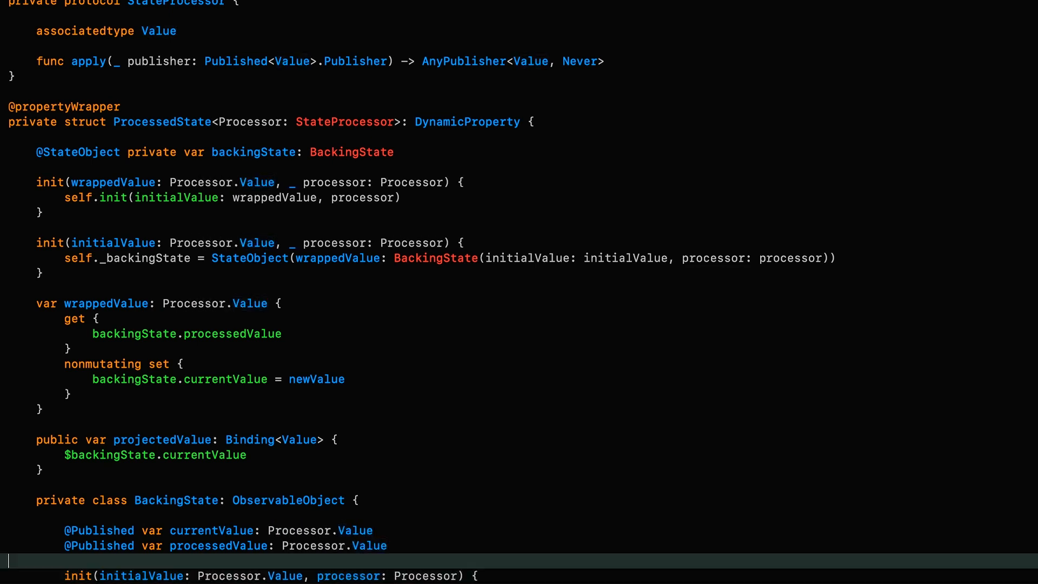
key(Up)
key(Up)
key(Up)
key(Right)
text(Proces)
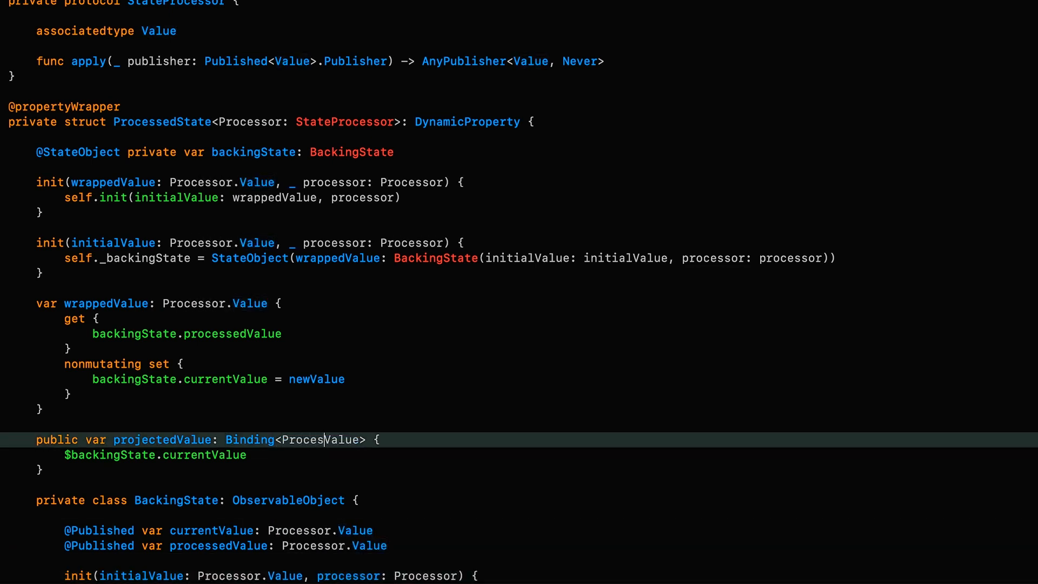
text(sor.)
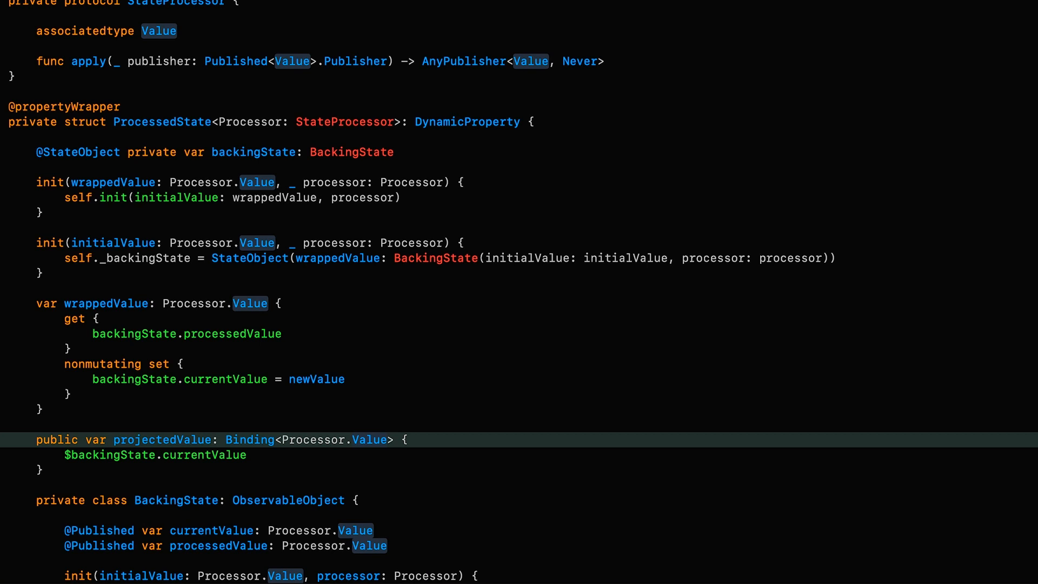
key(Down)
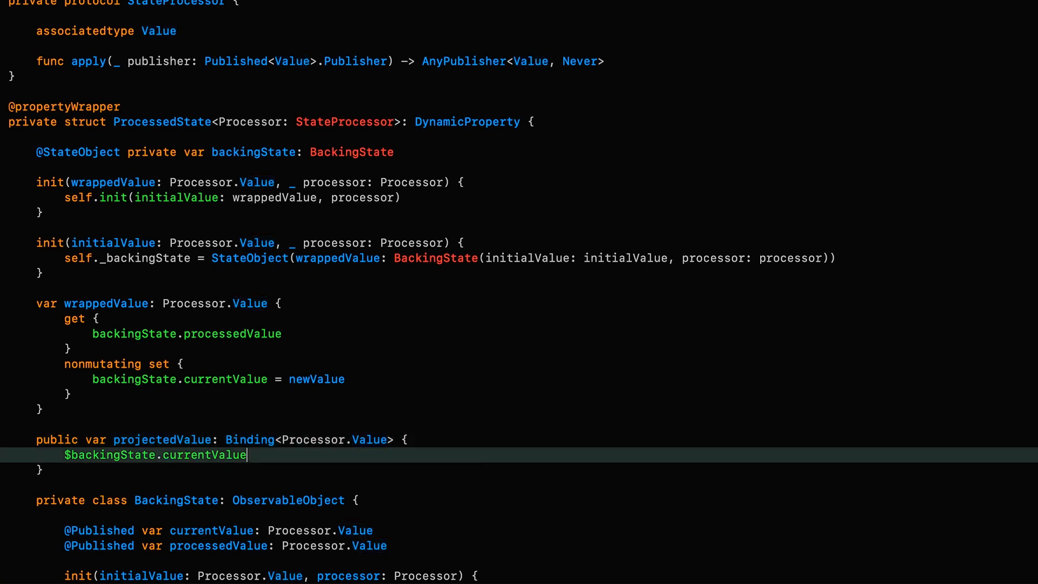
key(Down)
key(Down)
key(Down)
key(Down)
key(Down)
key(Down)
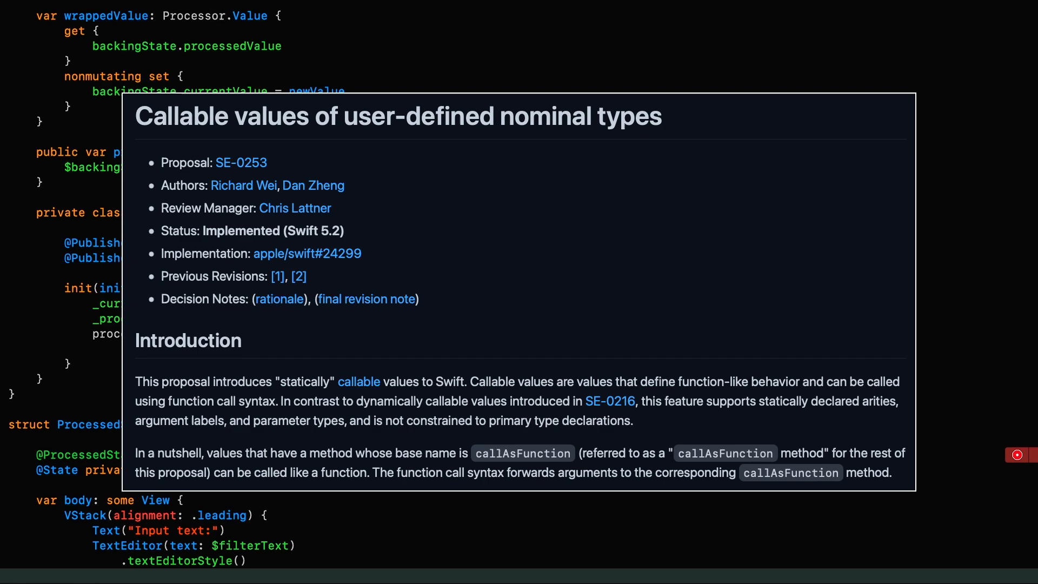
Rename the StateProcessor apply requirement to callAsFunction across the file
click(201, 334)
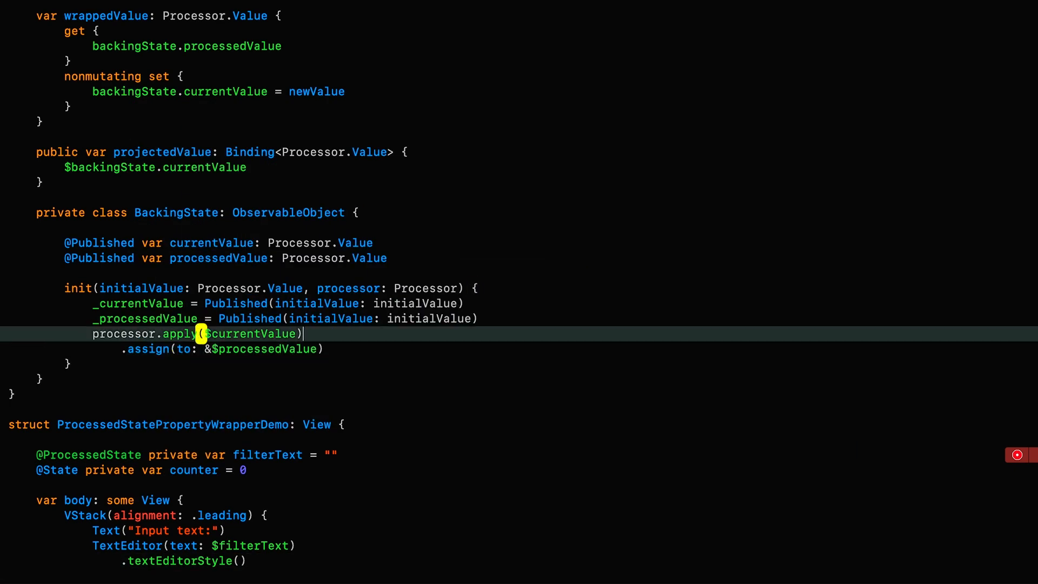
click(180, 333)
key(ctrl+super+r)
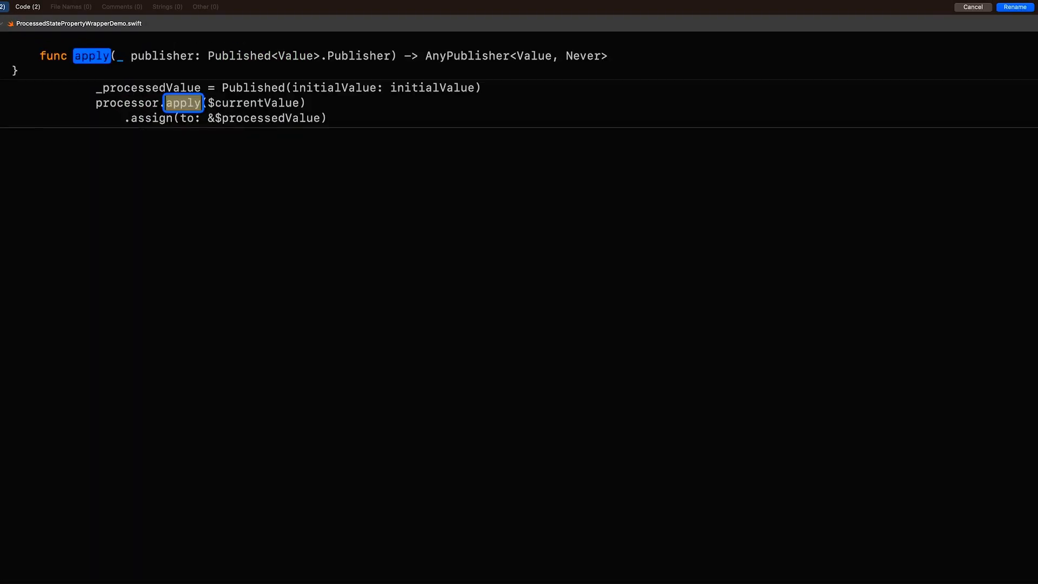
text(callAsFu)
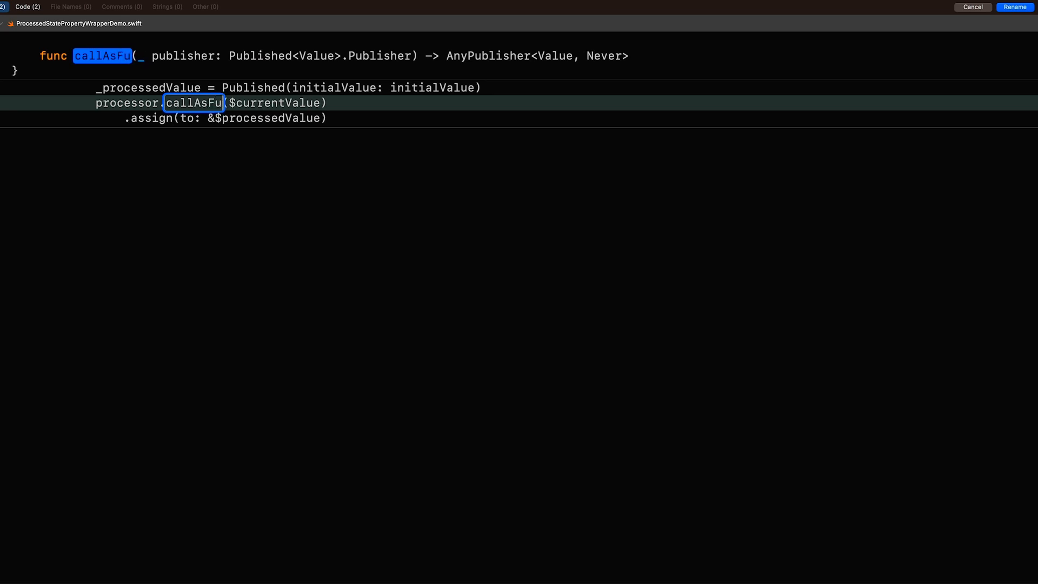
text(nction)
key(Return)
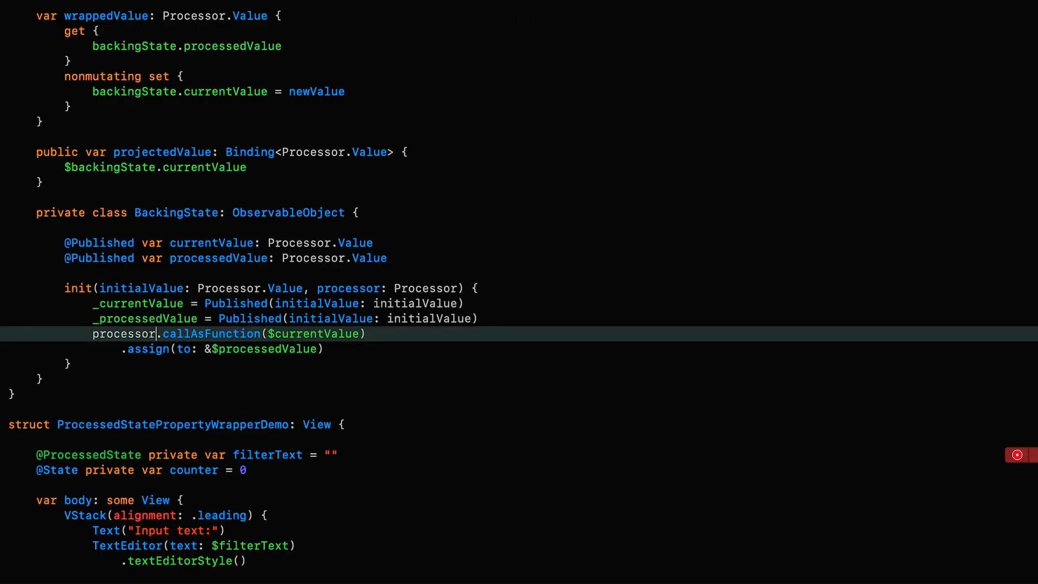
Call the processor directly as processor($currentValue) and return to the top of the file
key(shift+alt+Right)
key(BackSpace)
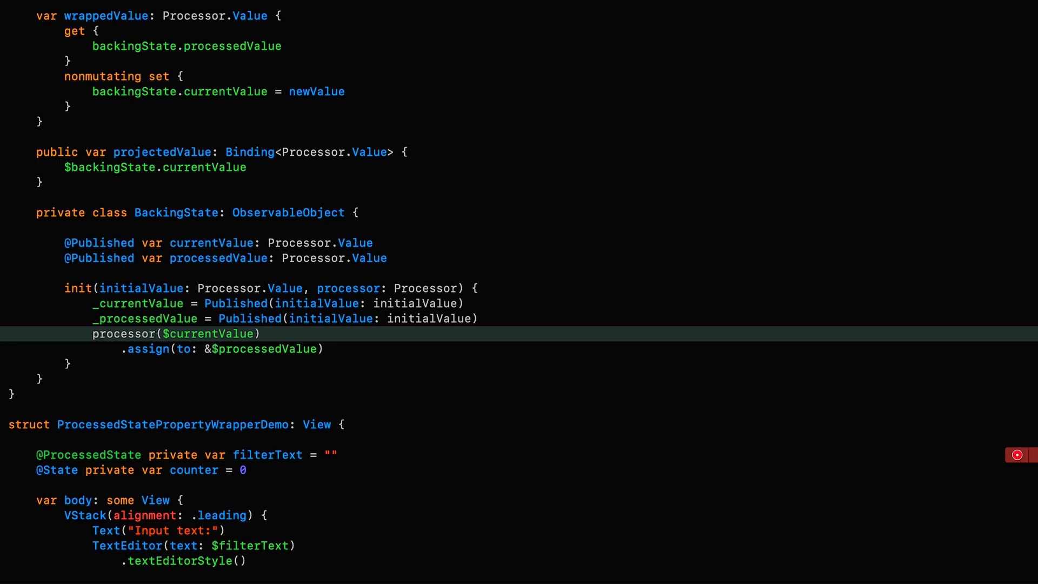
key(super+Up)
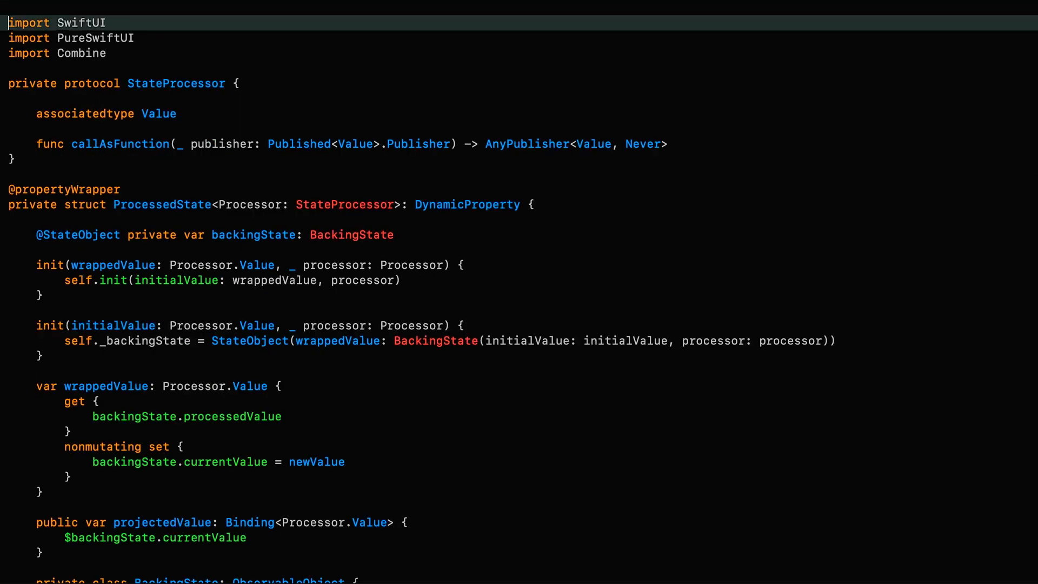
Declare an empty private struct DebounceStateProcessor<Value>: StateProcessor below the protocol
key(Down)
key(Down)
key(Down)
key(Down)
key(Return)
key(Return)
text(p)
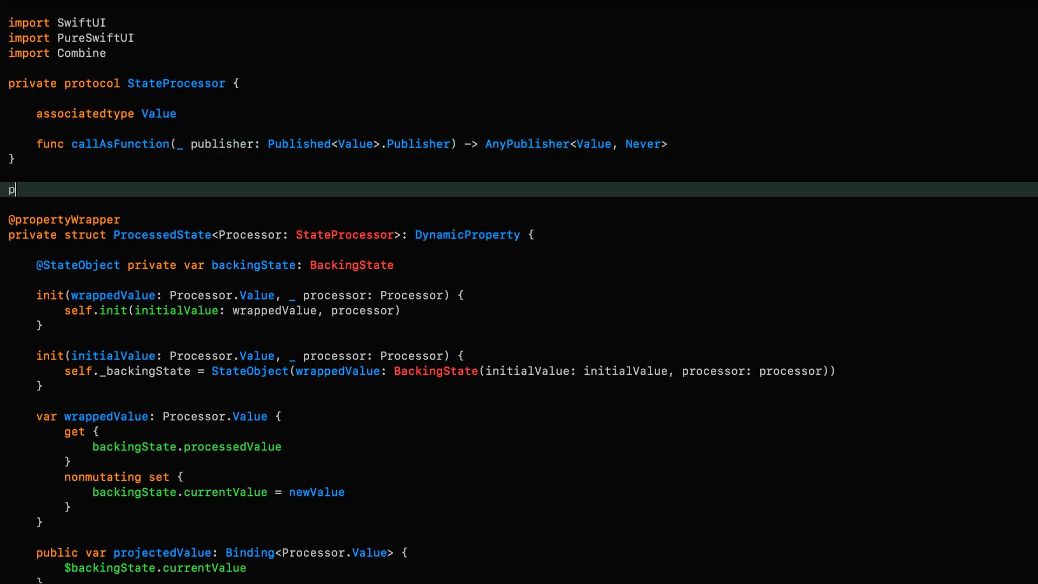
text(rivate struct )
text(DebounceState)
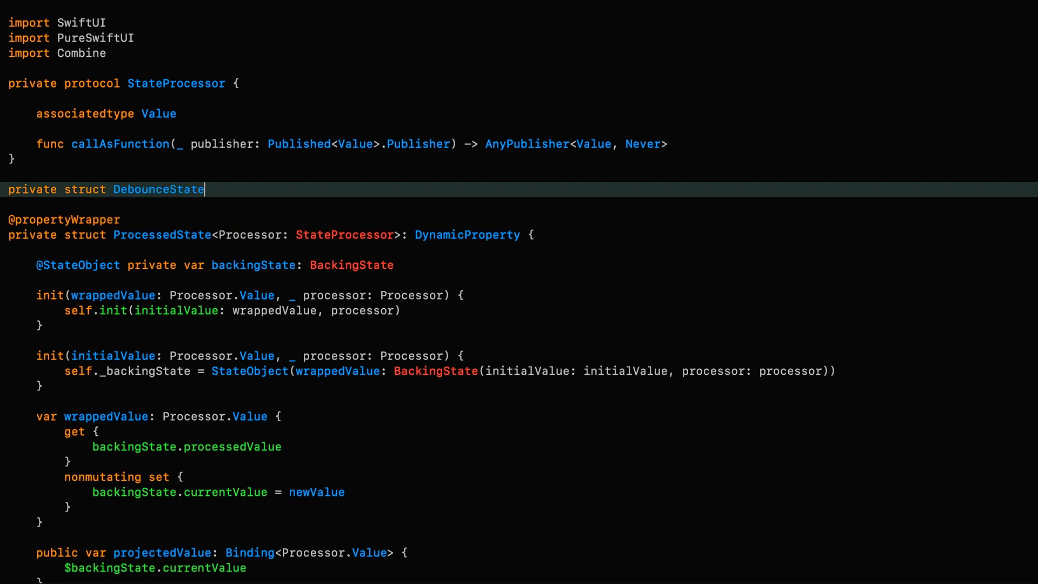
text(Processor)
text(<Val)
key(Return)
text(>)
text(: StatePr)
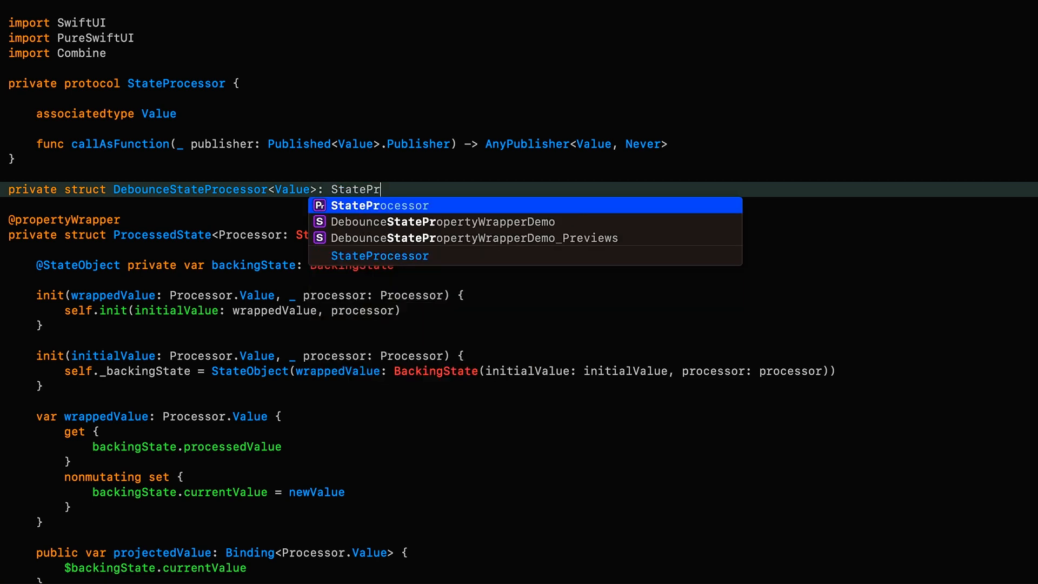
key(Return)
text({)
key(Return)
key(Return)
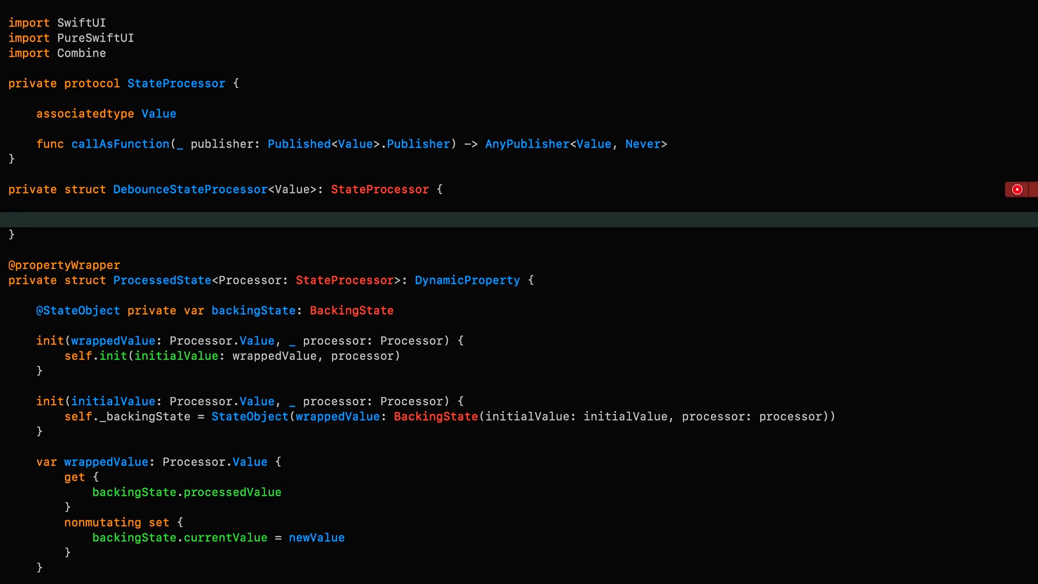
Insert the missing callAsFunction stub from the conformance fix-it and move it below the delay property
click(1019, 189)
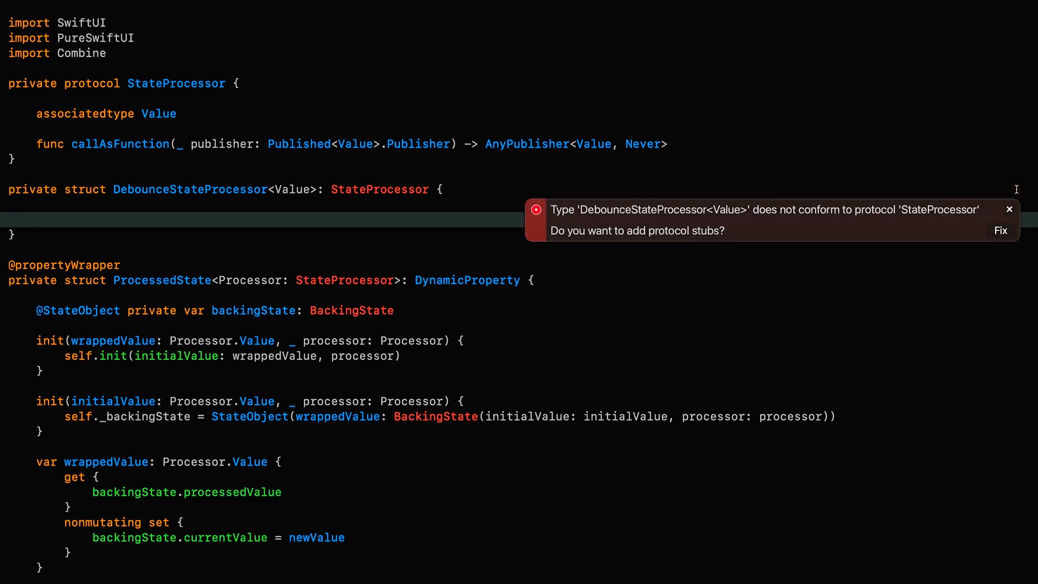
click(1009, 231)
key(Up)
key(Up)
key(Up)
key(Up)
key(Up)
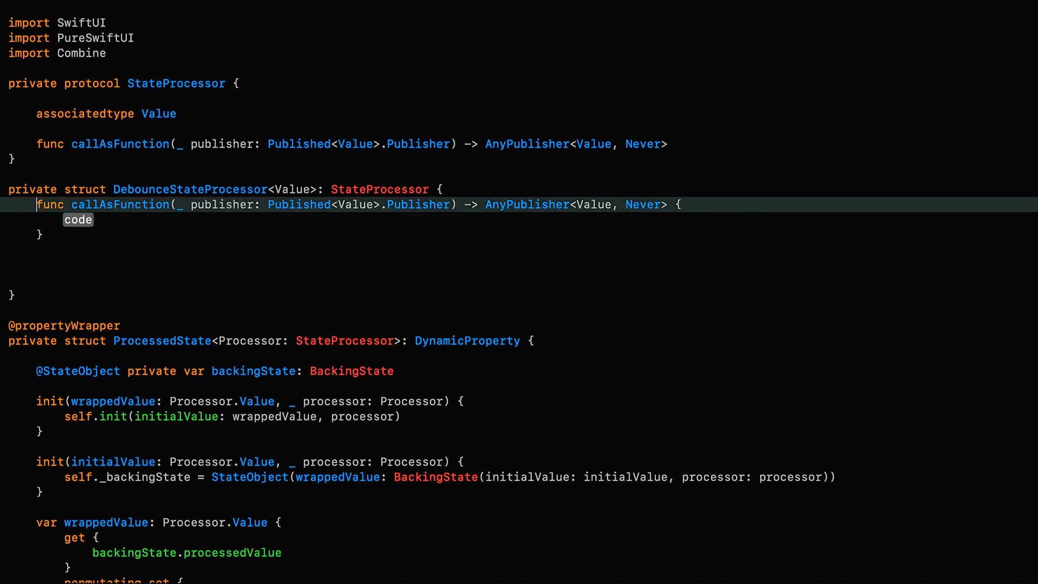
key(shift+Down)
key(shift+Down)
key(shift+Down)
key(alt+super+bracketright)
key(Up)
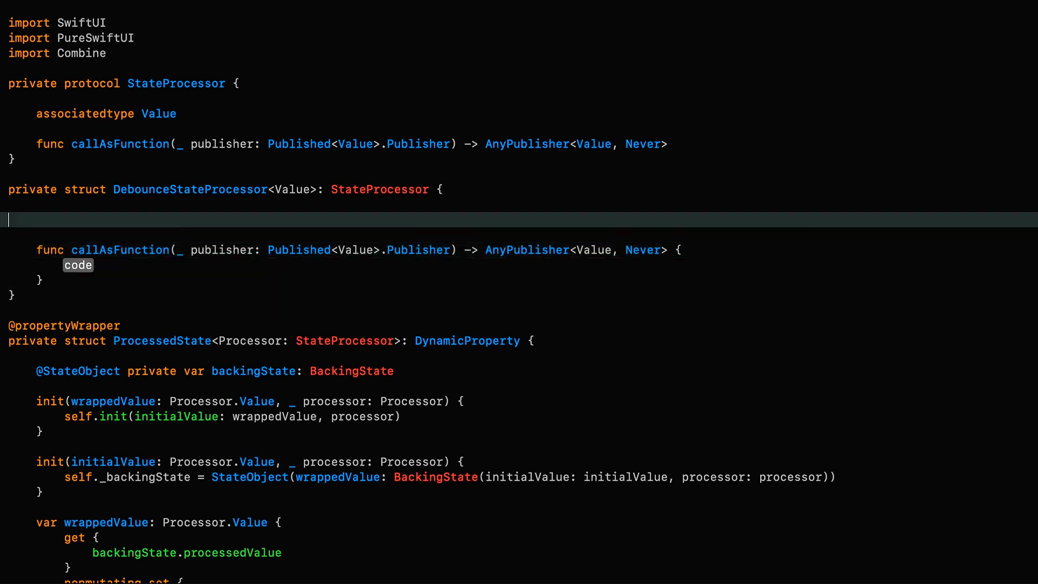
Start the function body with publisher.debounce(for: .seconds(delay), at the code placeholder
key(Tab)
text(let delay)
text(: Double)
key(Return)
key(Down)
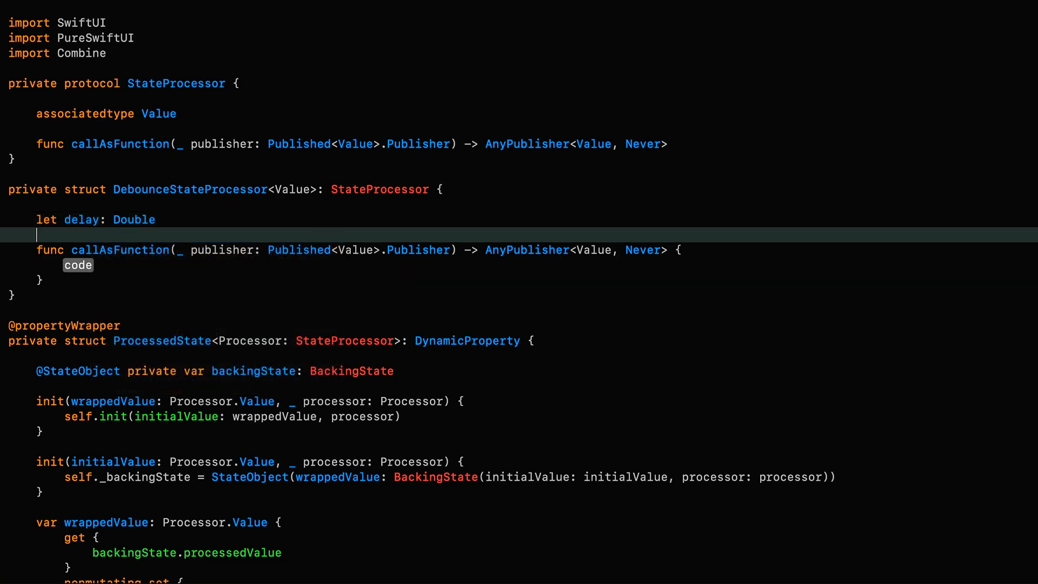
key(Down)
key(Down)
key(Tab)
text(publisher)
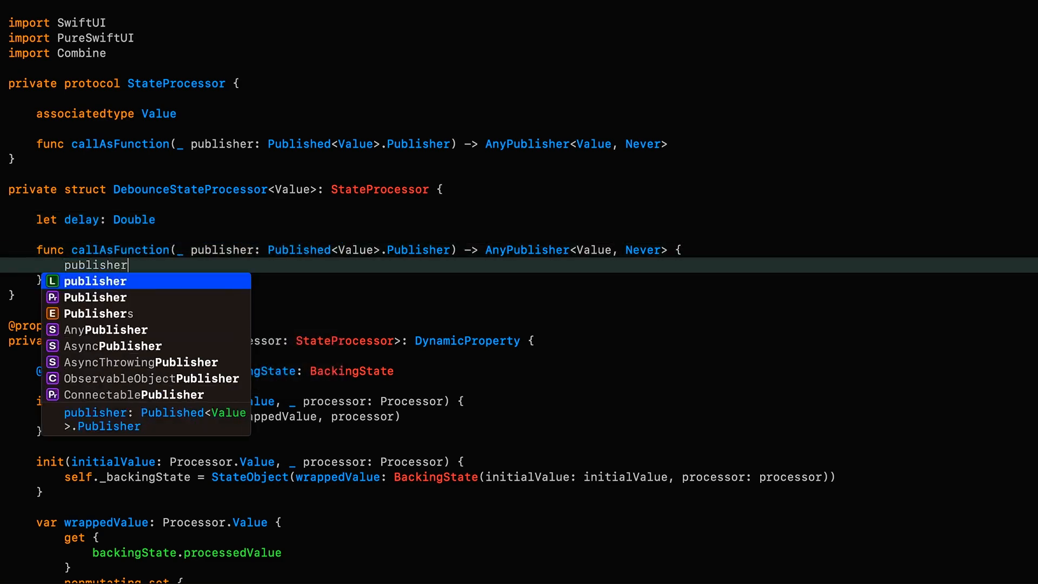
text(.debounce)
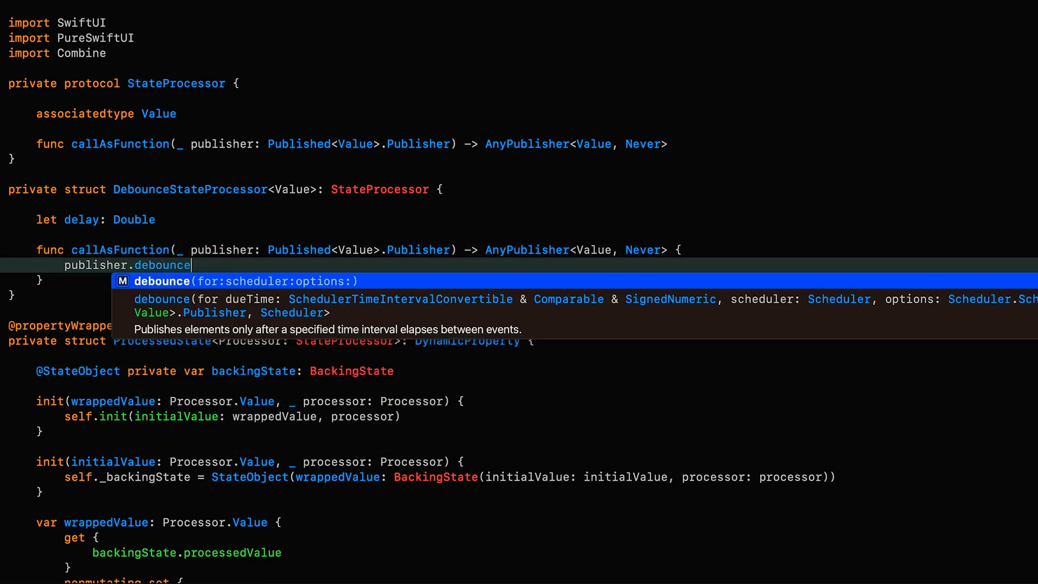
text((for: .se)
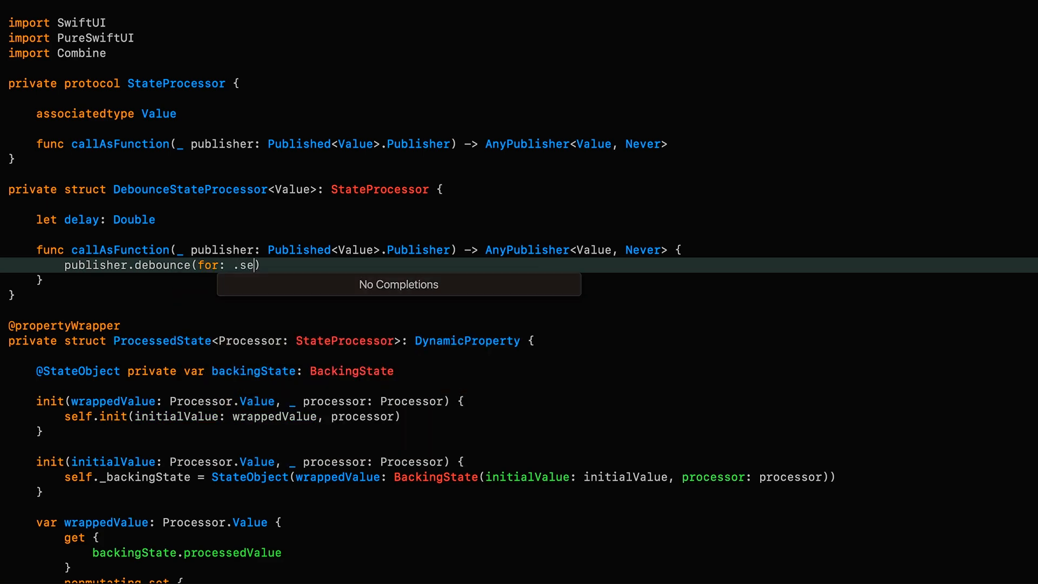
text(conds)
text((d)
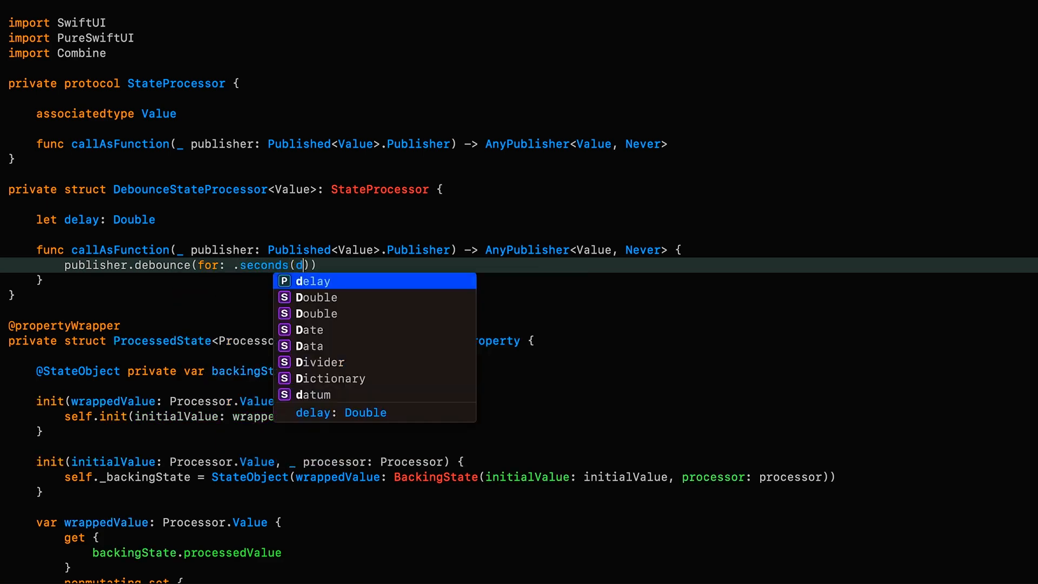
text(elay), s)
Finish the debounce call with scheduler: RunLoop.main and append .eraseToAnyPublisher()
key(Return)
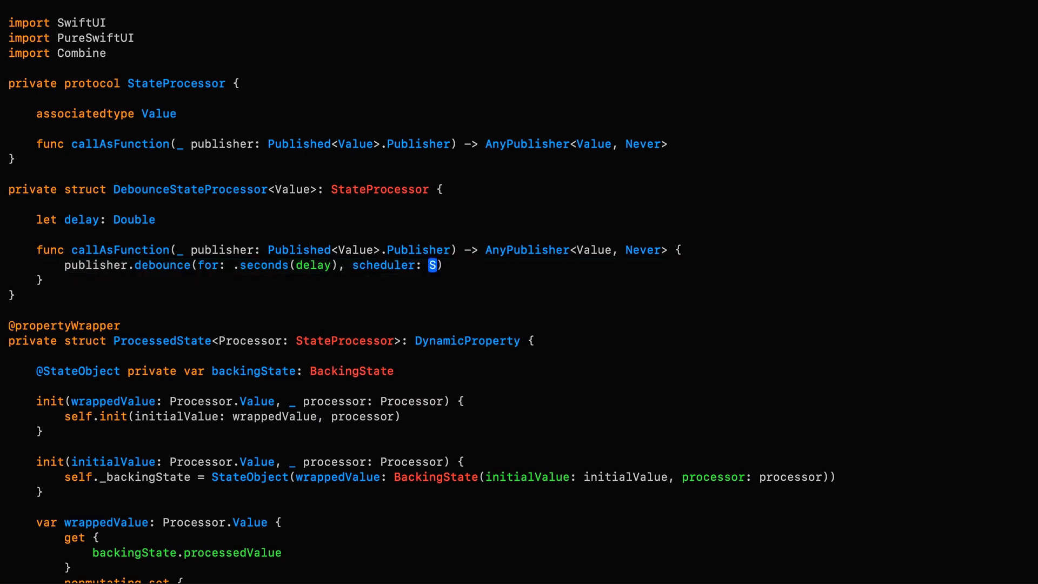
text(Runl)
key(Return)
text(.m)
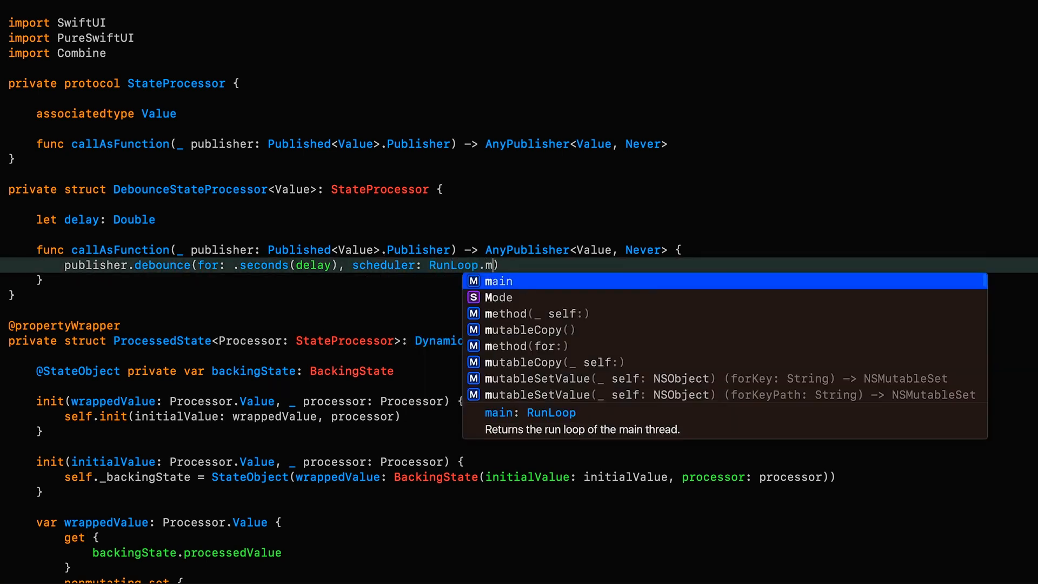
key(Return)
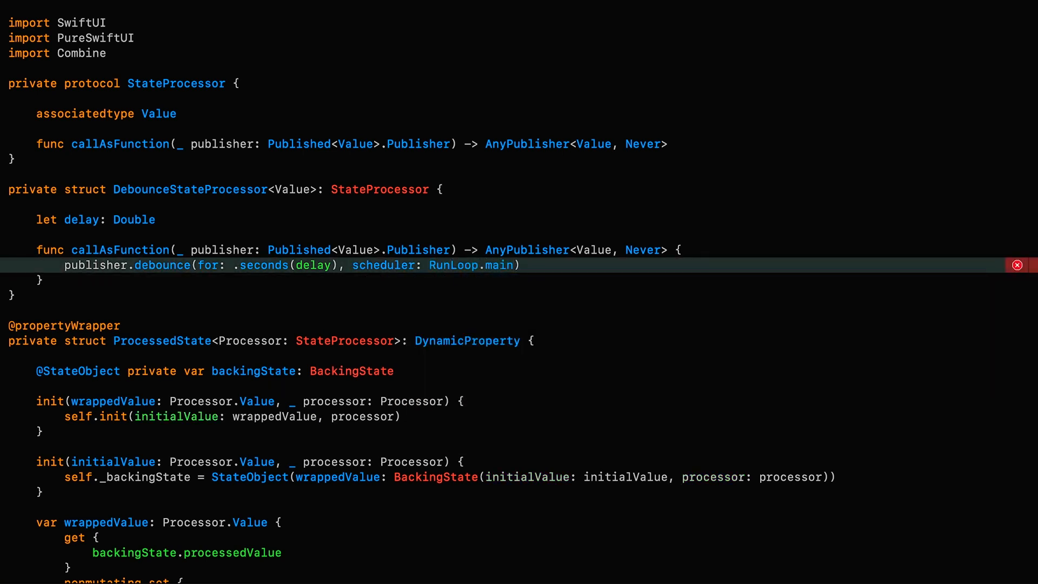
click(1017, 264)
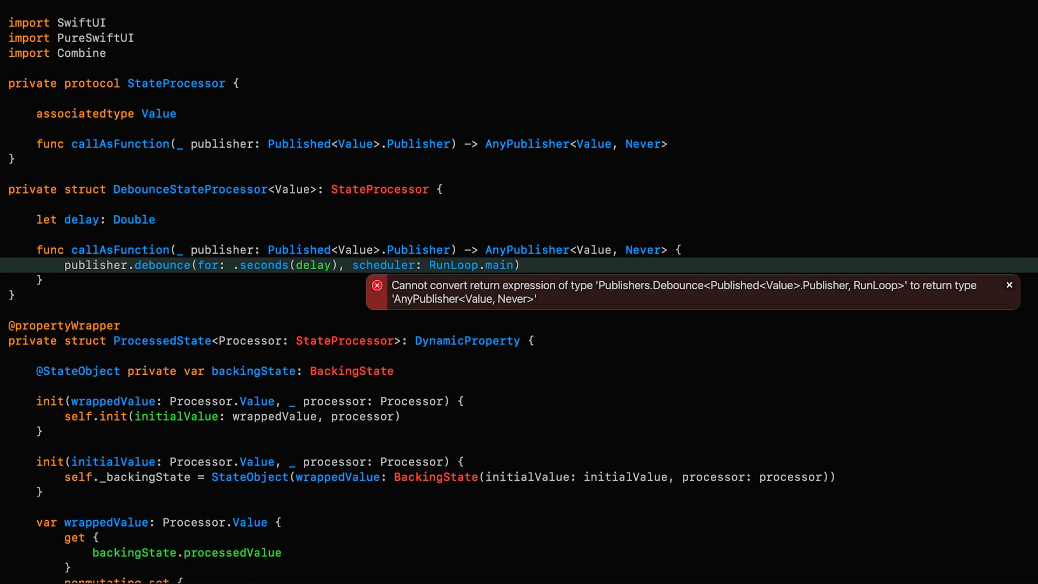
click(1010, 285)
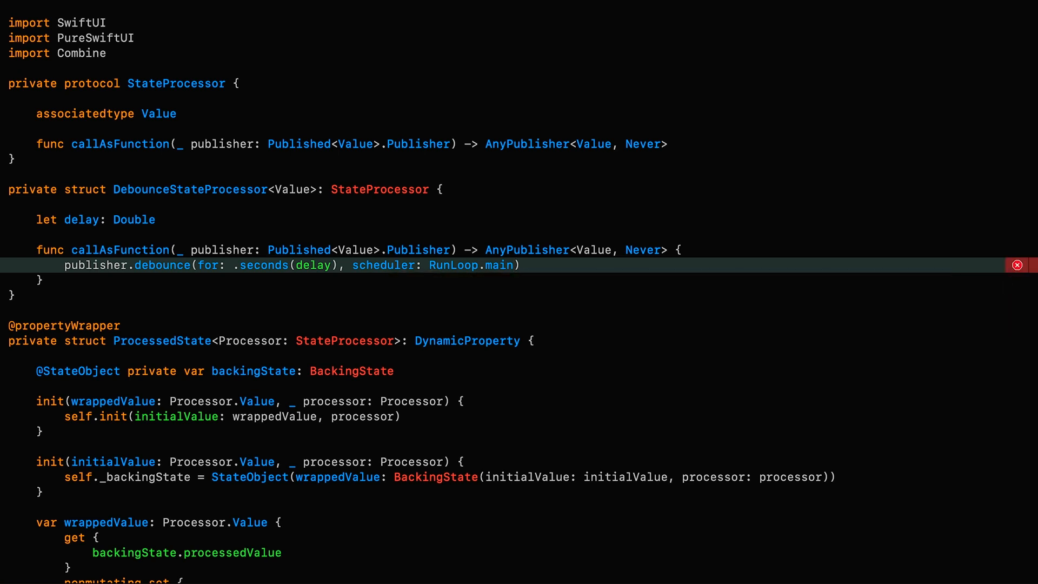
key(Right)
text(.er)
key(Return)
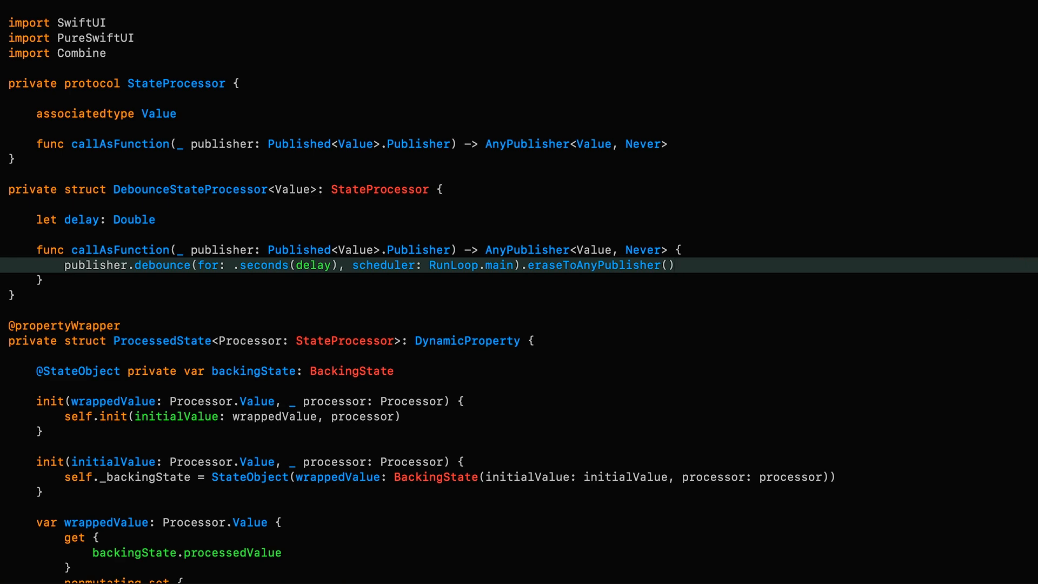
scroll(708, 343, down, 12)
scroll(708, 344, down, 8)
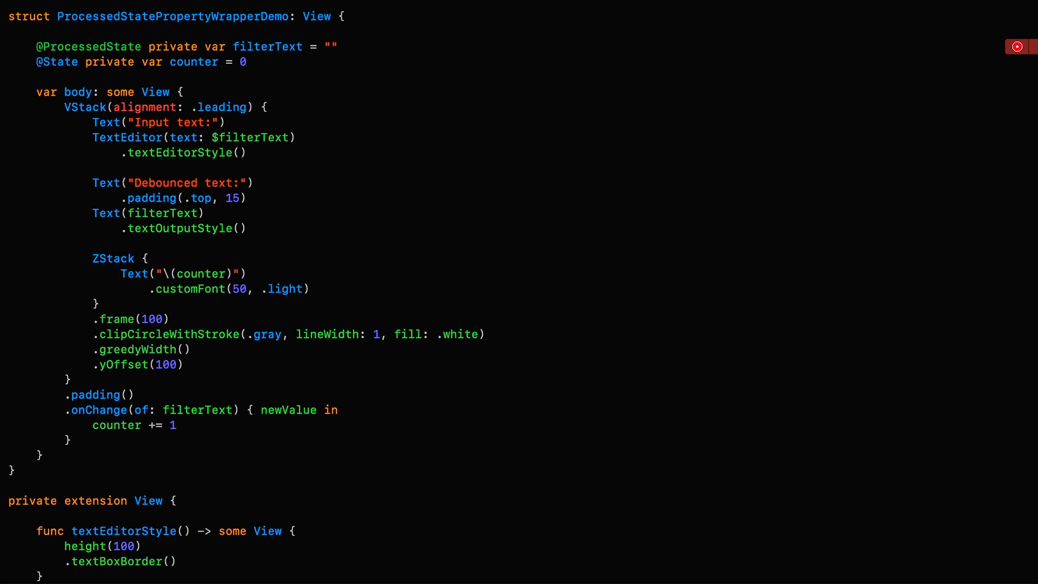
click(142, 47)
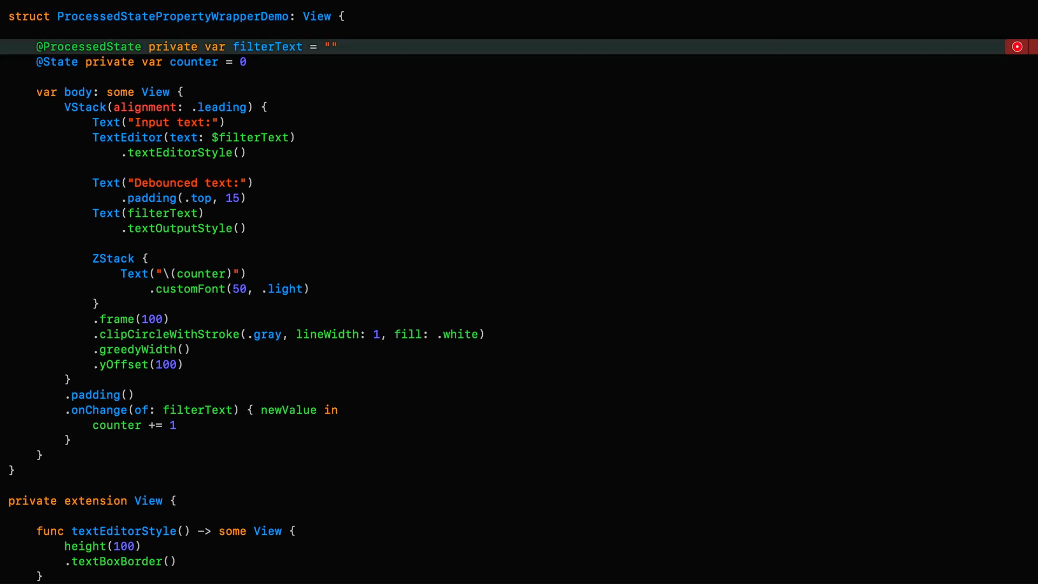
text((DebounceSta)
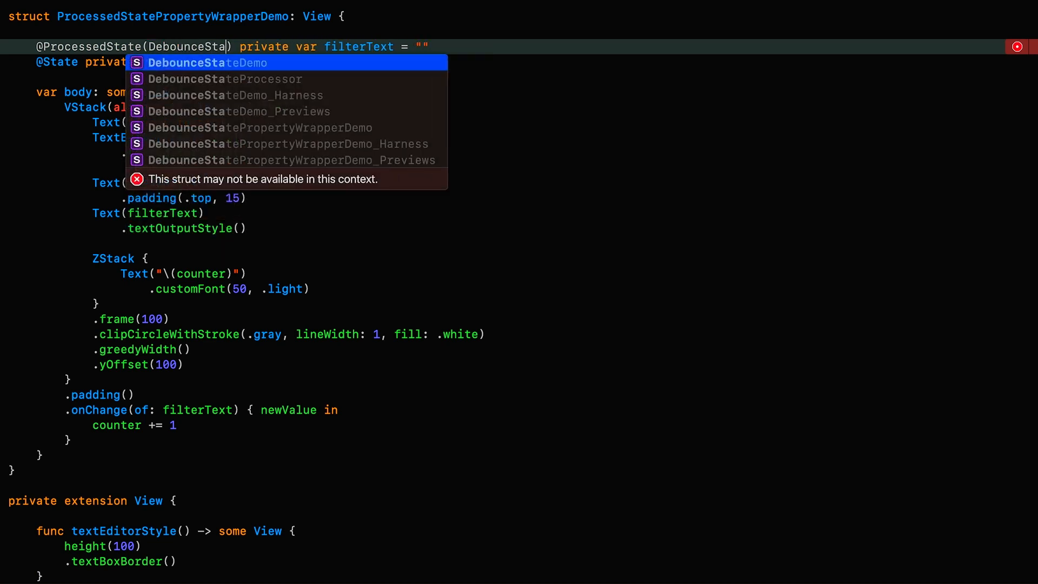
text(teP)
key(Return)
text((dela)
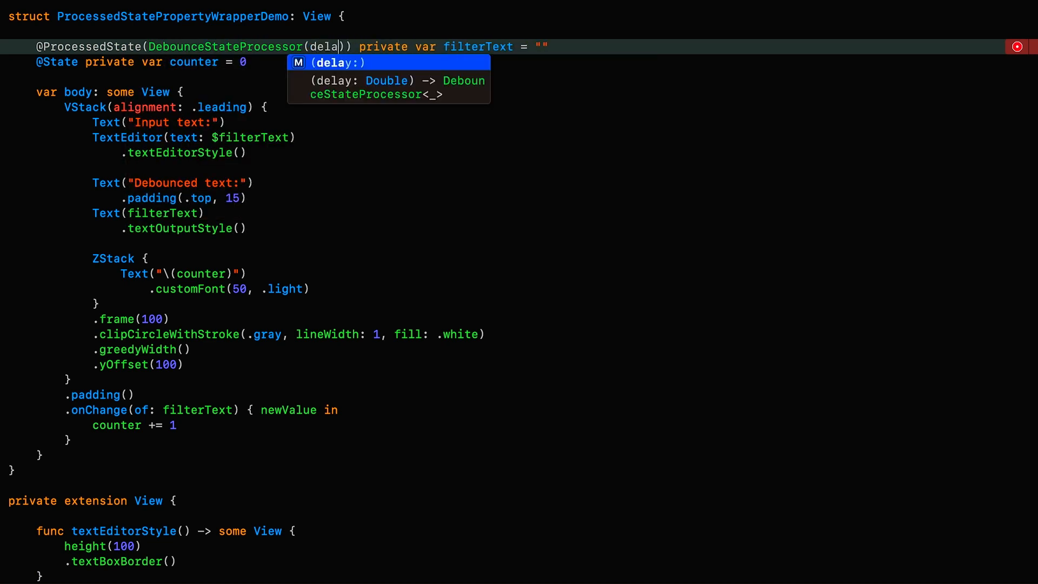
key(Return)
text(0.3)
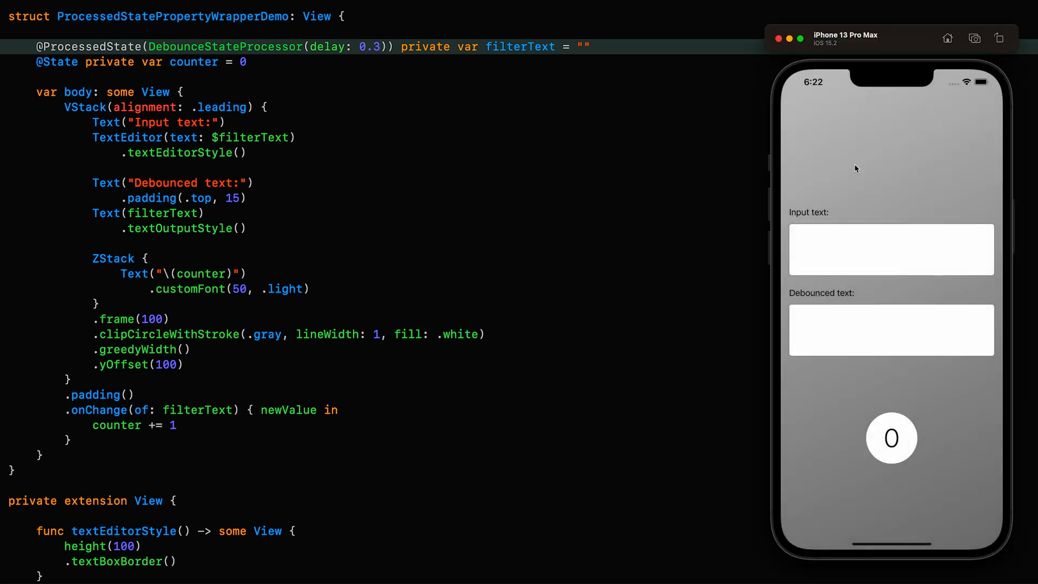
Enter text in the Simulator's Input field to watch the debounced output
click(858, 236)
text(It works )
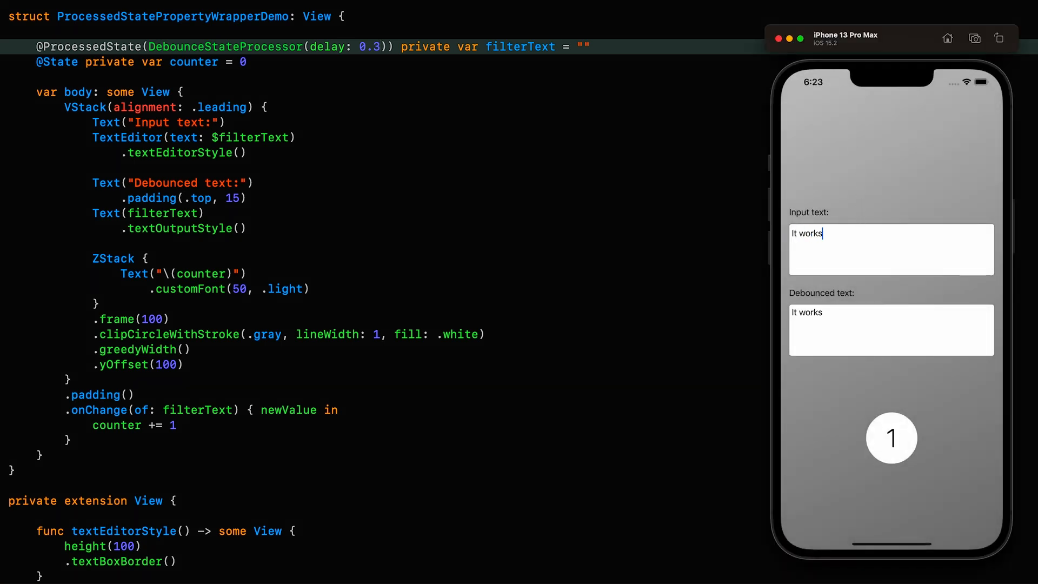
text(just like befo)
text(re)
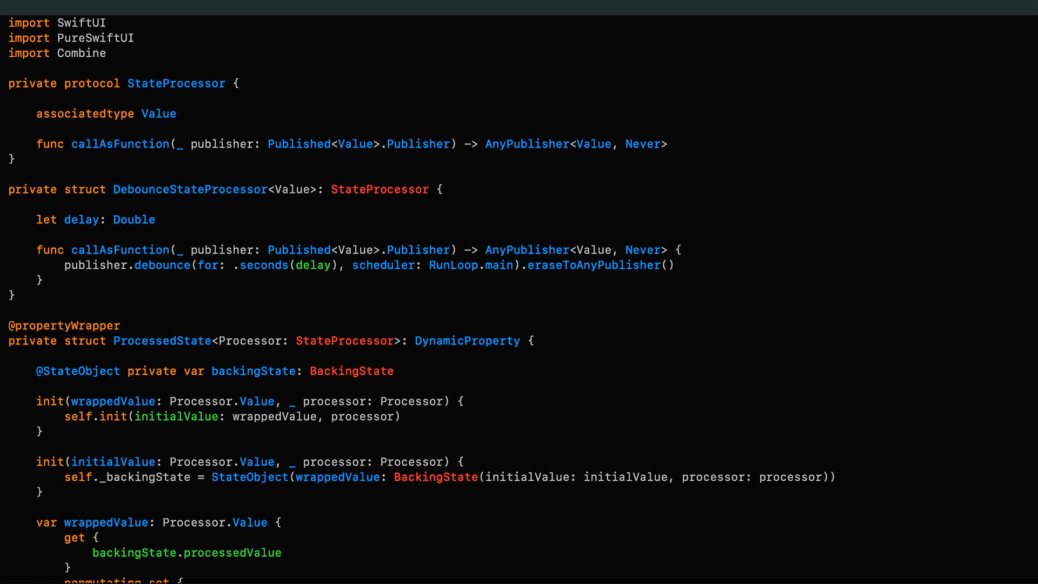
Add a private extension on StateProcessor after the Debounce struct
key(Down)
key(Down)
key(Down)
key(Down)
key(Return)
key(Return)
key(Up)
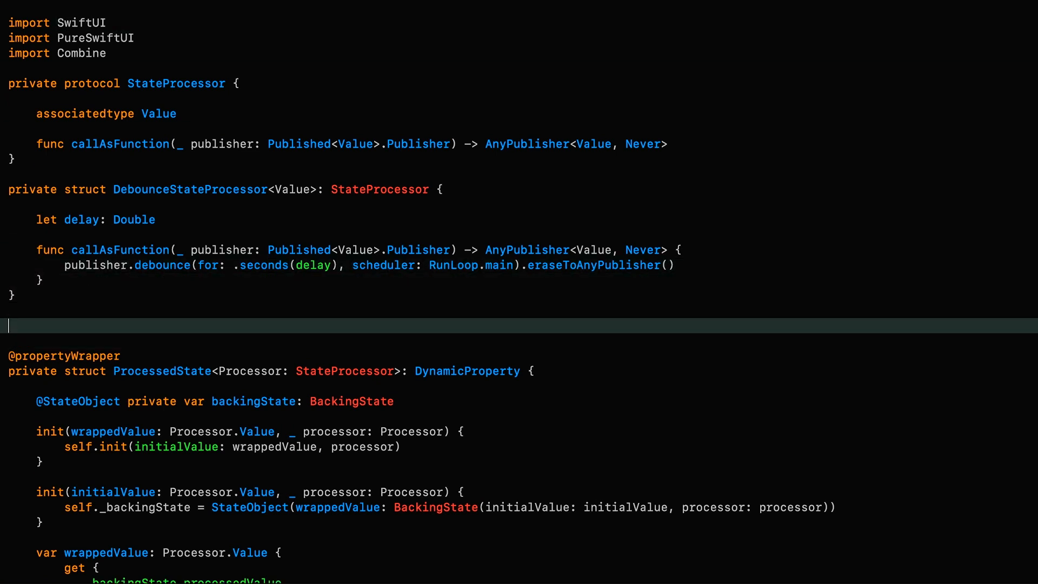
text(private exten)
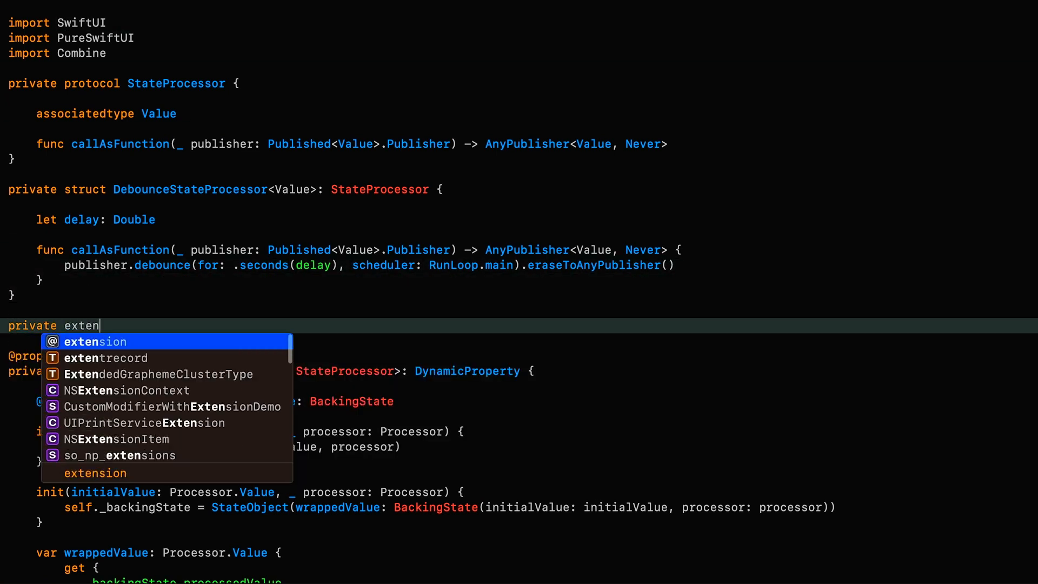
text(sion StatePr)
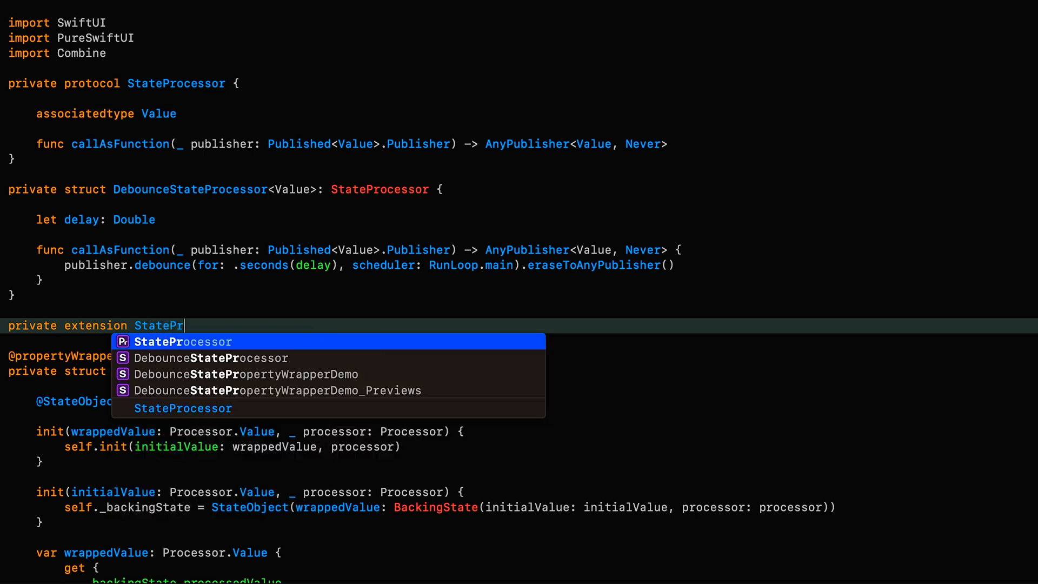
key(Return)
text({)
key(Return)
key(Return)
text(stat)
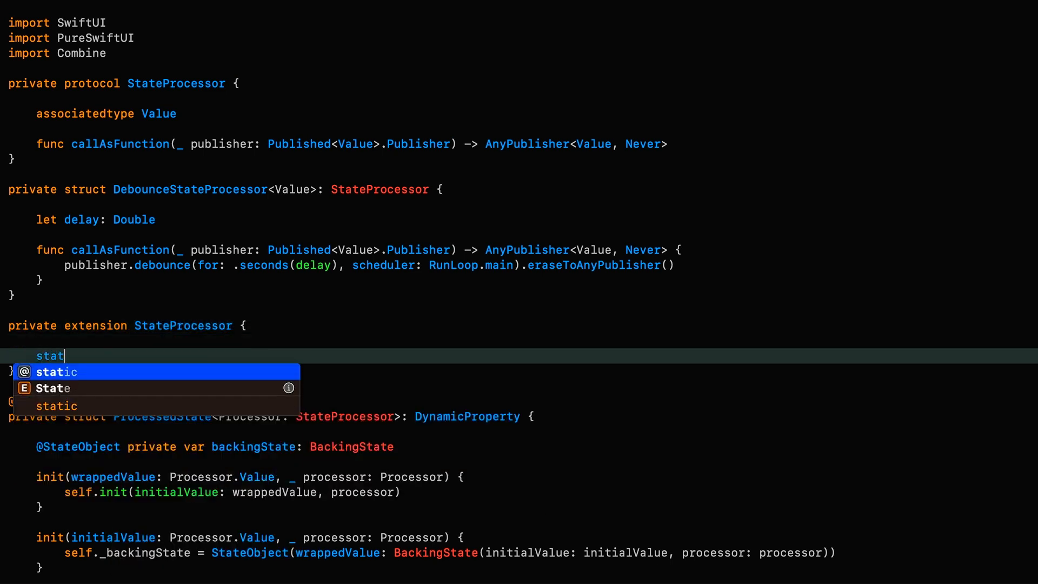
text(ic func debou)
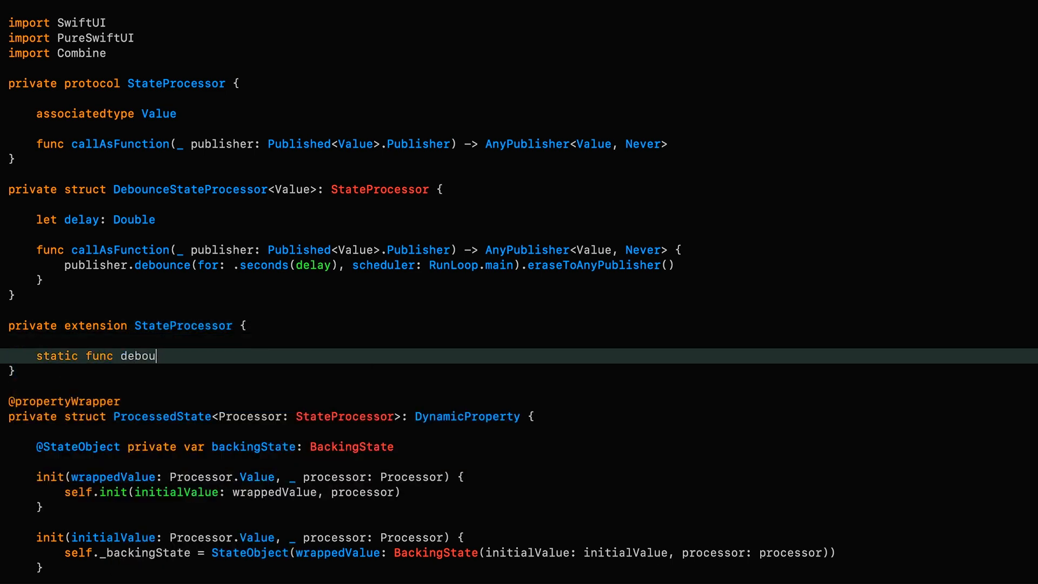
text(nce<T>)
text((delay: Do)
Write static debounce<T>(delay: Double = 0.3) returning DebounceStateProcessor(delay: delay)
key(Return)
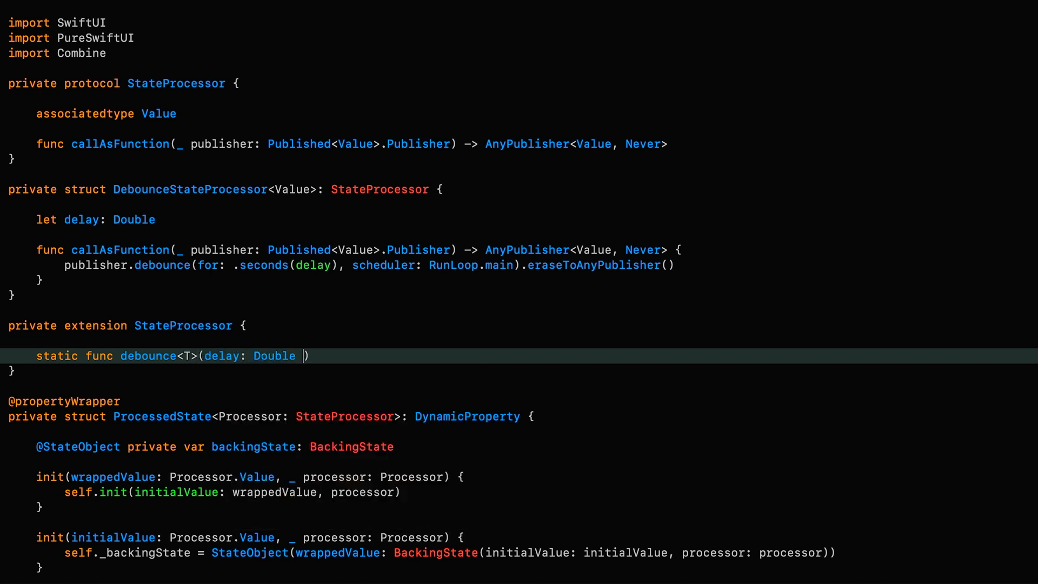
text(= 0.3)
text() )
text(-> Debou)
key(Return)
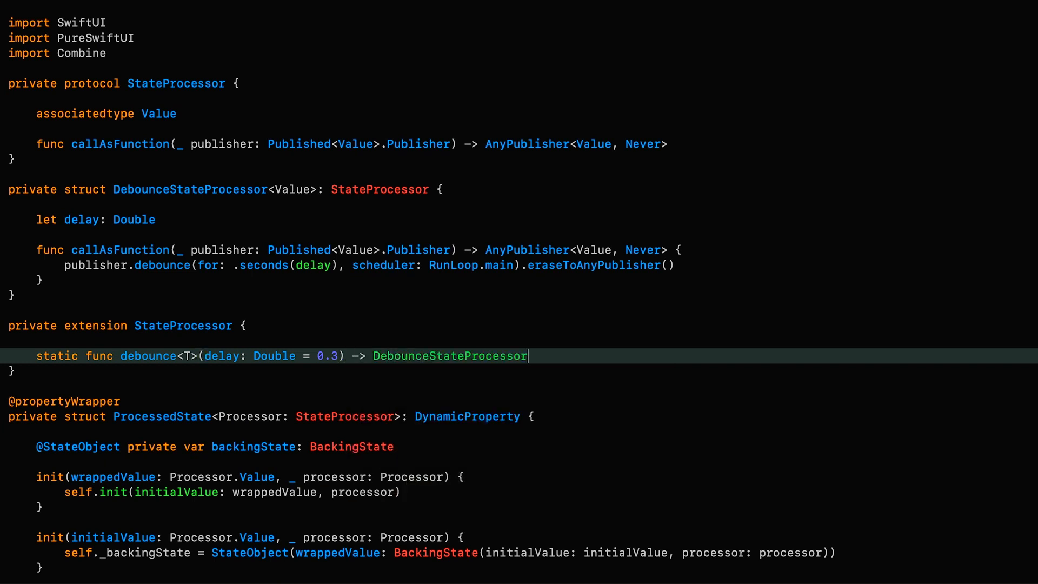
text(<T>)
text( {)
key(Return)
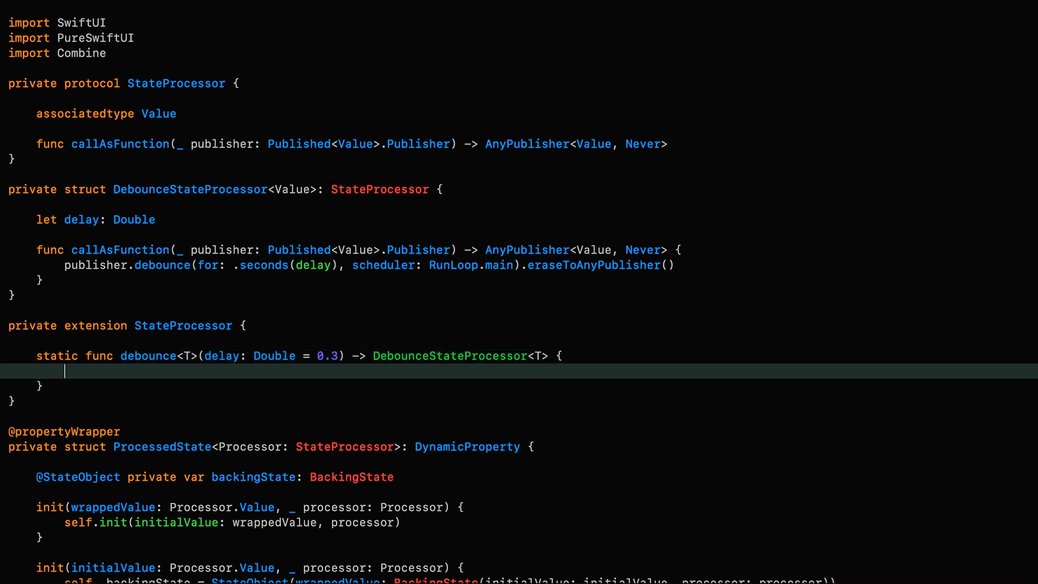
text(Debou)
key(Return)
text(()
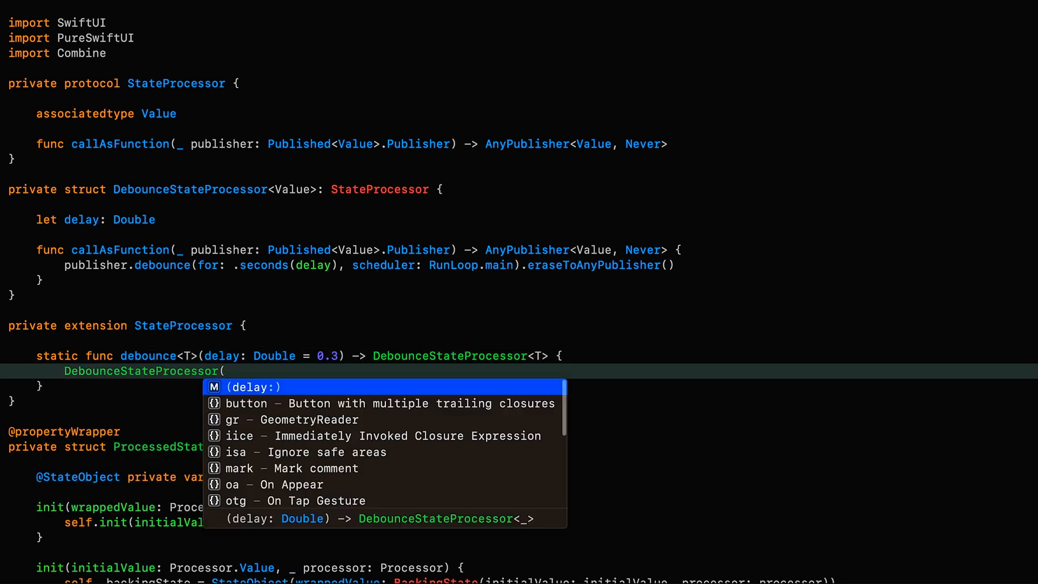
key(Return)
text(delay: delay)
key(Right)
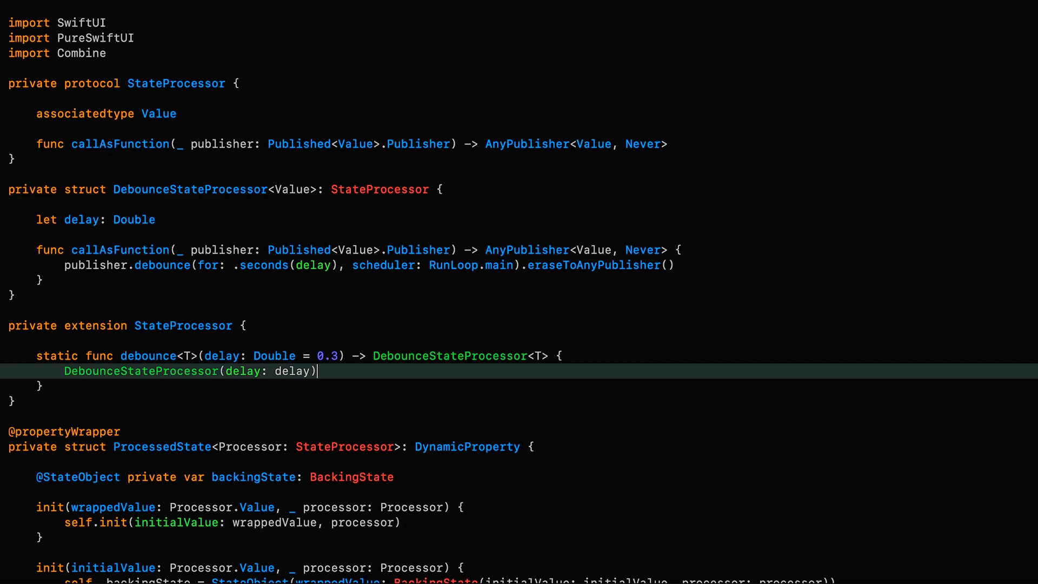
key(Down)
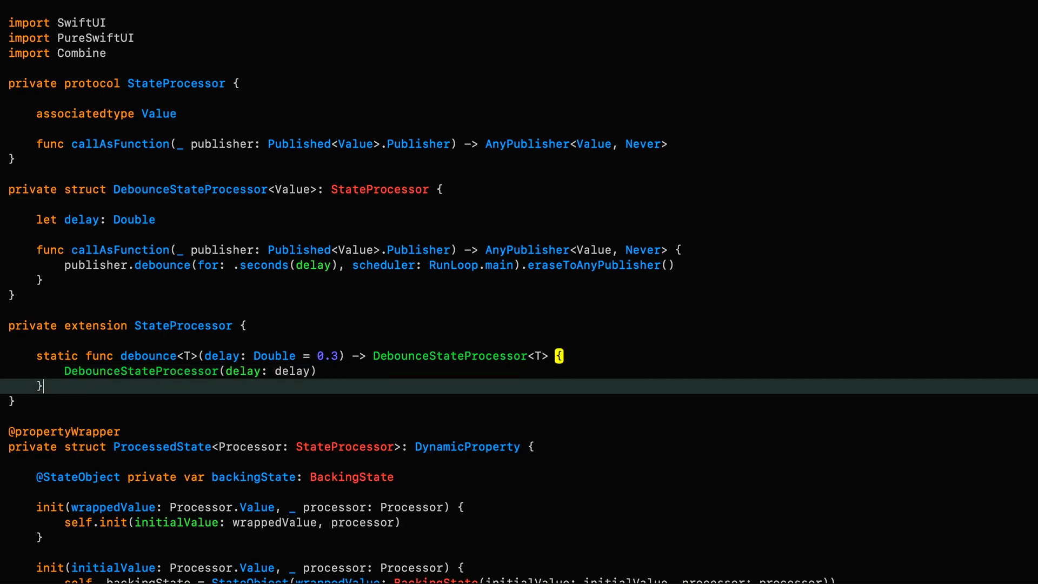
Replace filterText's DebounceStateProcessor(delay: 0.3) with .debounce() and inspect the 'T' inference error
key(Down)
key(Down)
key(Down)
key(Down)
key(Down)
key(Down)
key(Up)
key(Up)
key(Up)
key(Up)
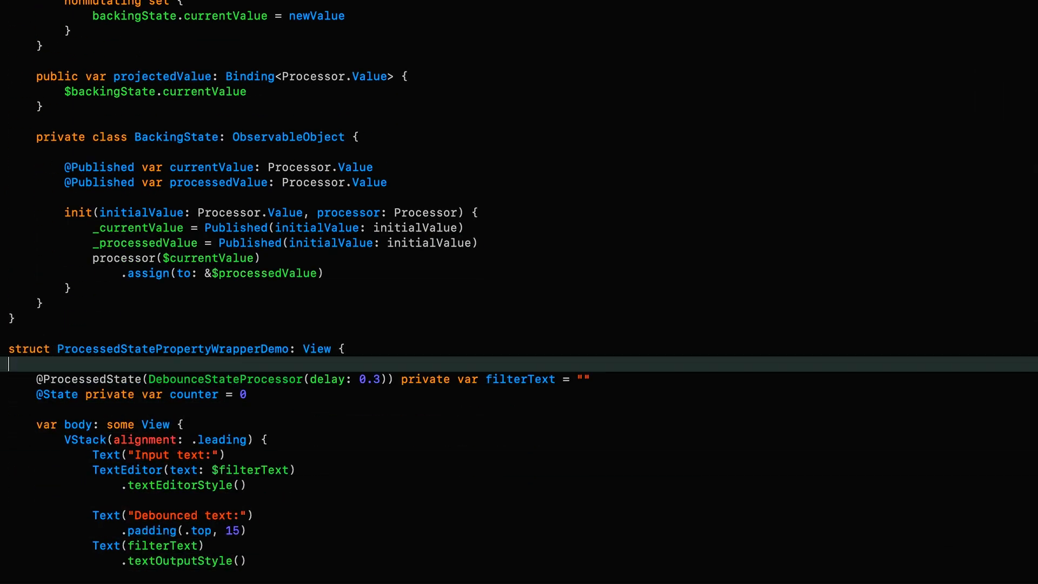
key(Down)
key(Right)
key(Right)
key(Right)
key(Right)
key(Right)
key(Right)
key(shift+Right)
key(shift+alt+Left)
key(shift+alt+Left)
key(shift+alt+Left)
key(shift+alt+Left)
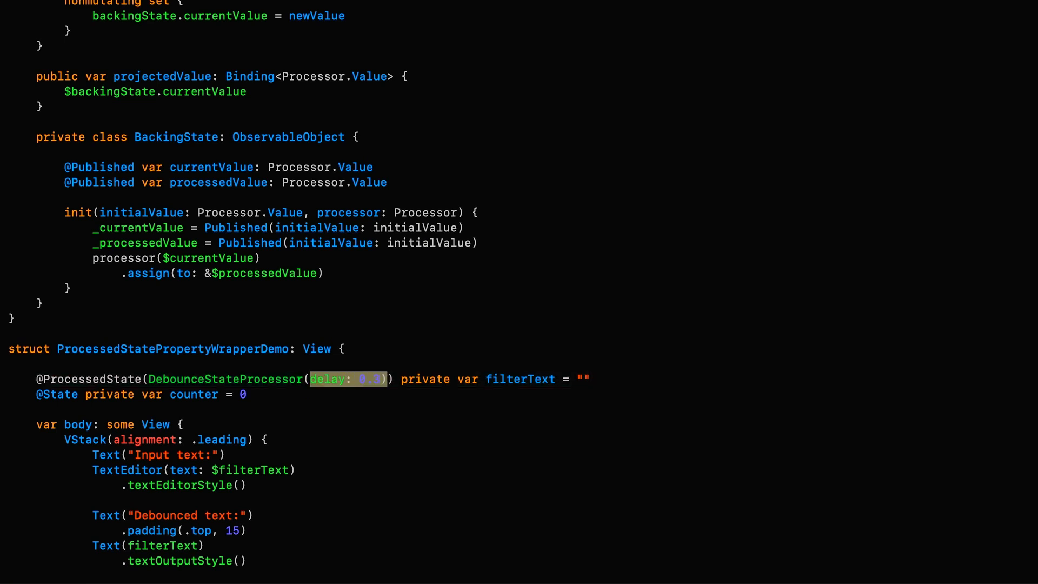
key(shift+alt+Left)
text(.de)
key(Return)
key(Right)
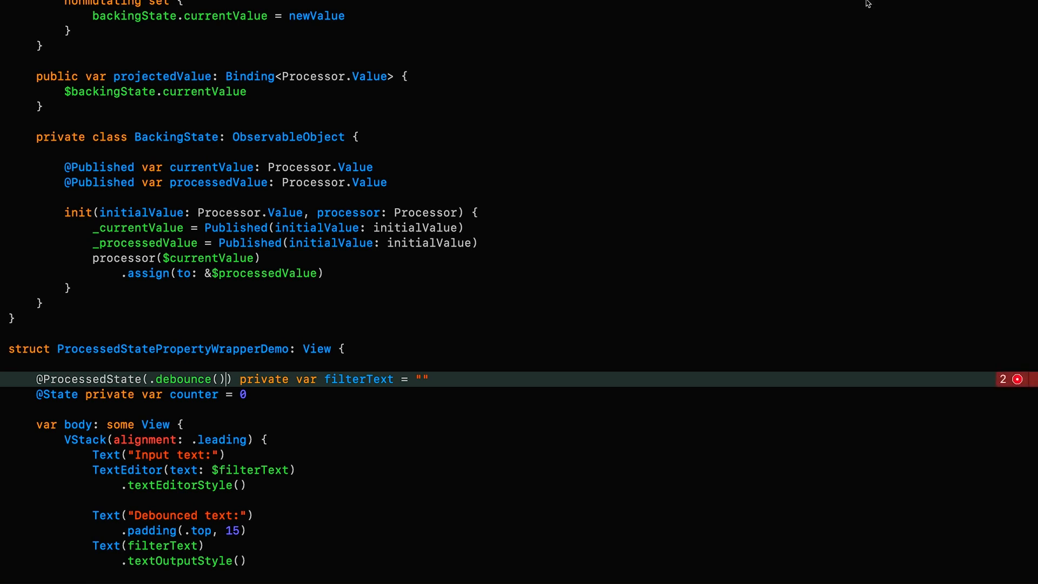
click(1016, 379)
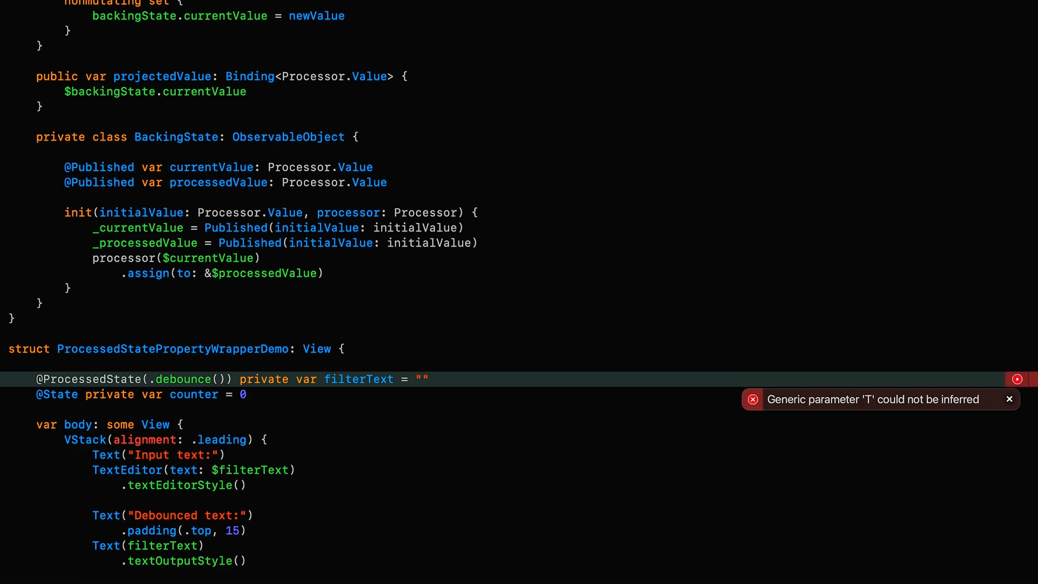
scroll(916, 346, up, 3)
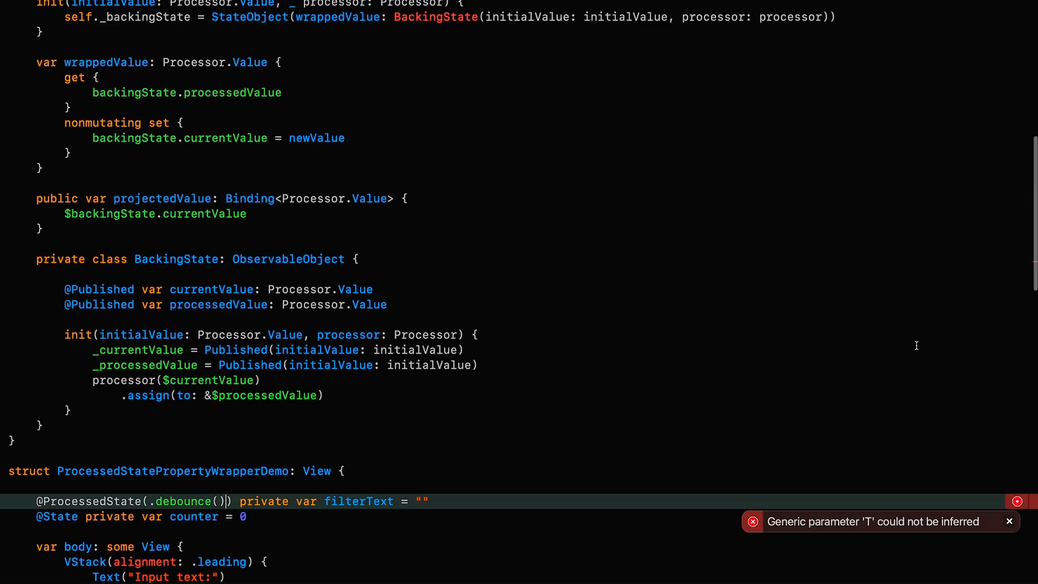
scroll(916, 346, up, 10)
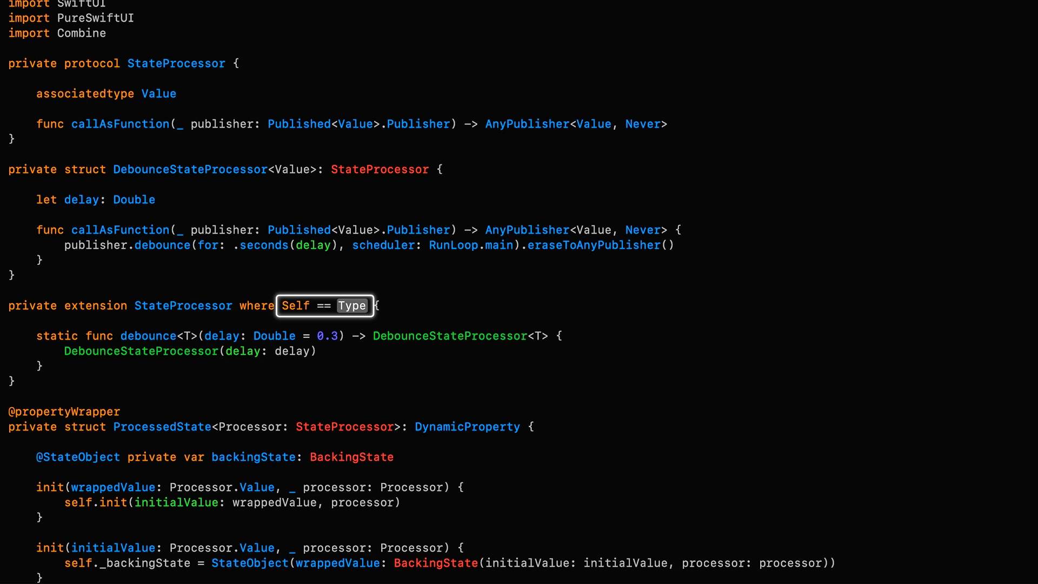
Complete the extension's where clause as Self == DebounceStateProcessor<Any>
click(349, 305)
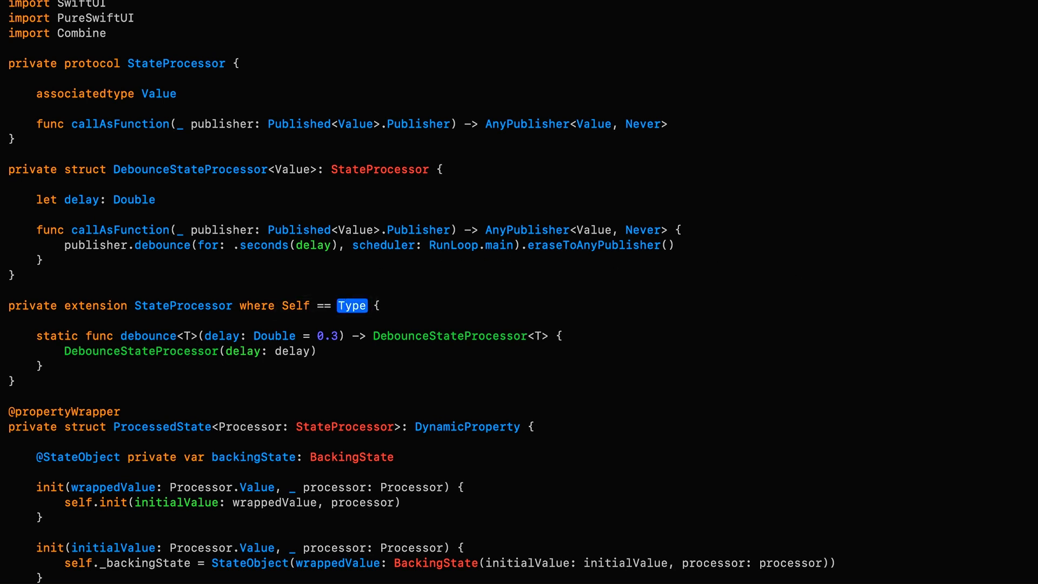
text(Debou)
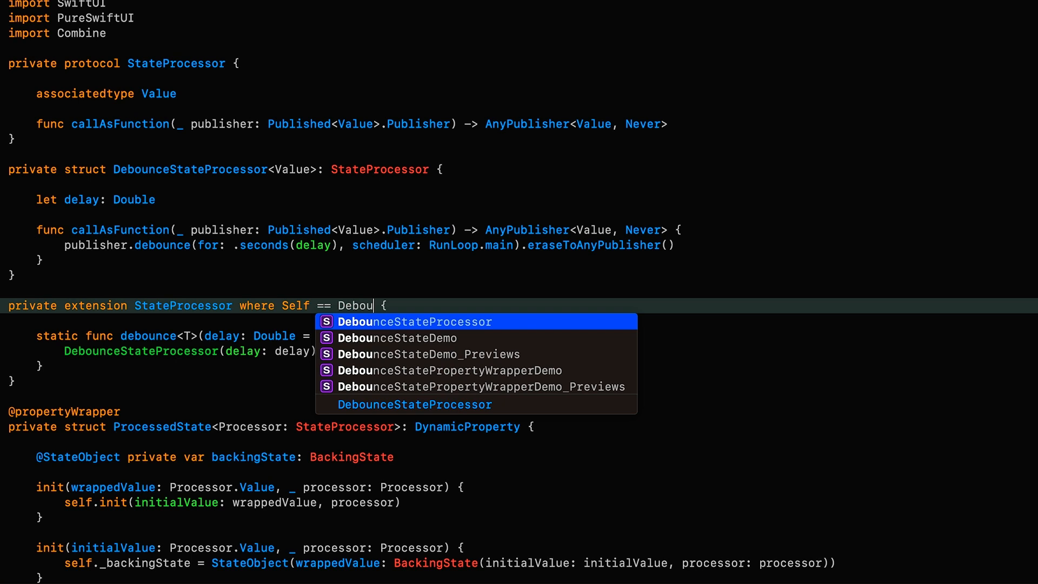
key(Return)
text(<Any>)
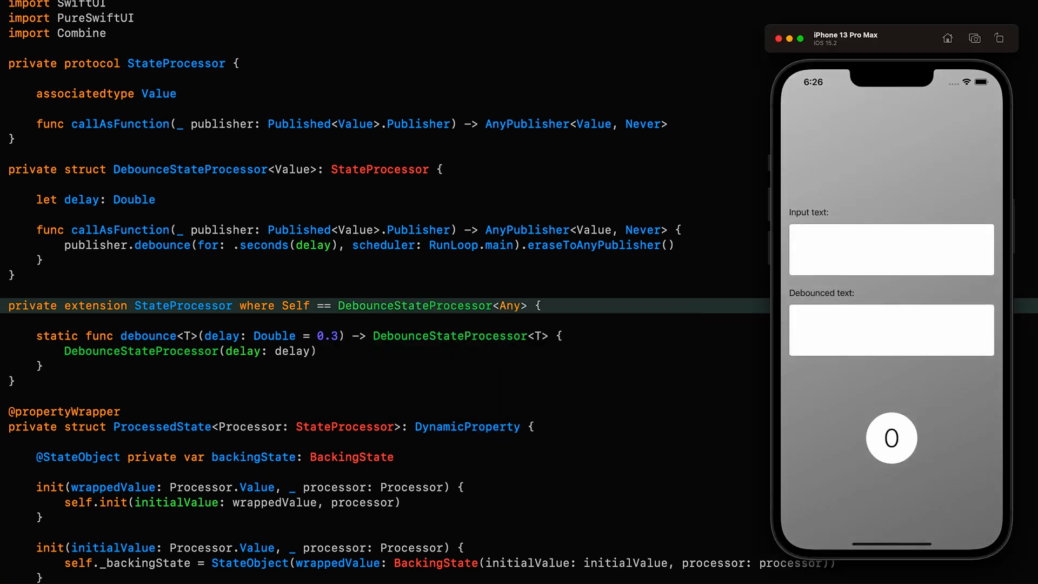
Focus the demo's Input field in the Simulator to try a test phrase
click(841, 237)
text(It')
text(s working again!)
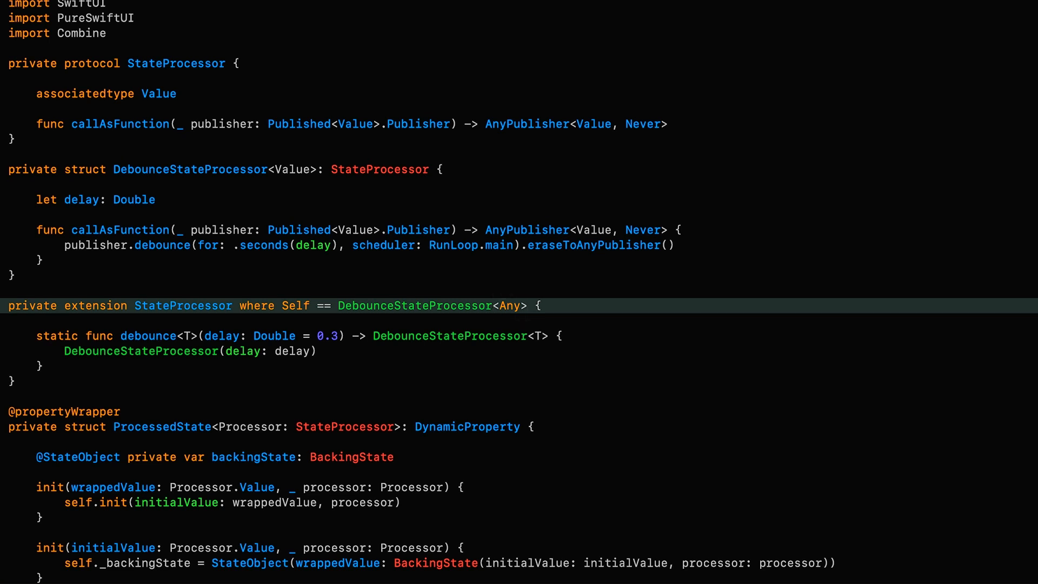
Delete the extension's where clause and move to the debounce function's return arrow
key(BackSpace)
key(BackSpace)
key(BackSpace)
key(BackSpace)
key(BackSpace)
key(BackSpace)
key(BackSpace)
key(BackSpace)
key(BackSpace)
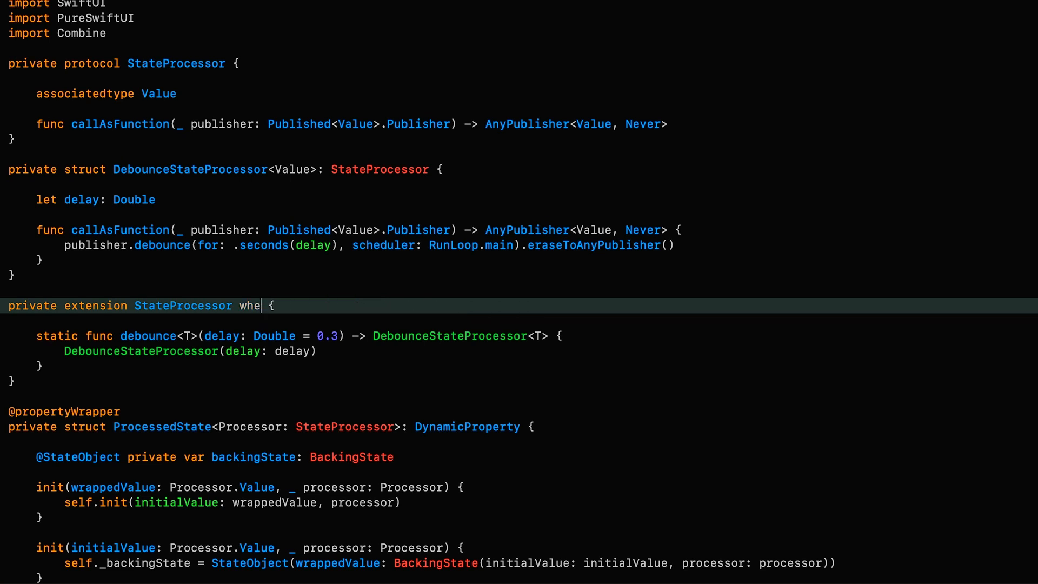
key(BackSpace)
key(BackSpace)
key(BackSpace)
key(BackSpace)
key(Down)
key(Right)
key(Right)
key(Right)
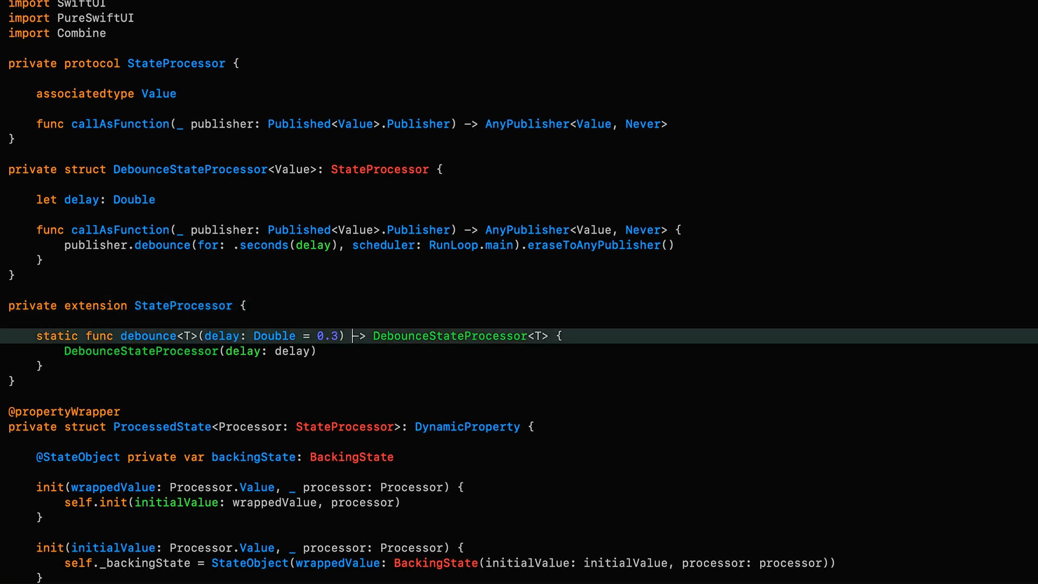
key(Right)
key(Right)
key(Right)
text(Self )
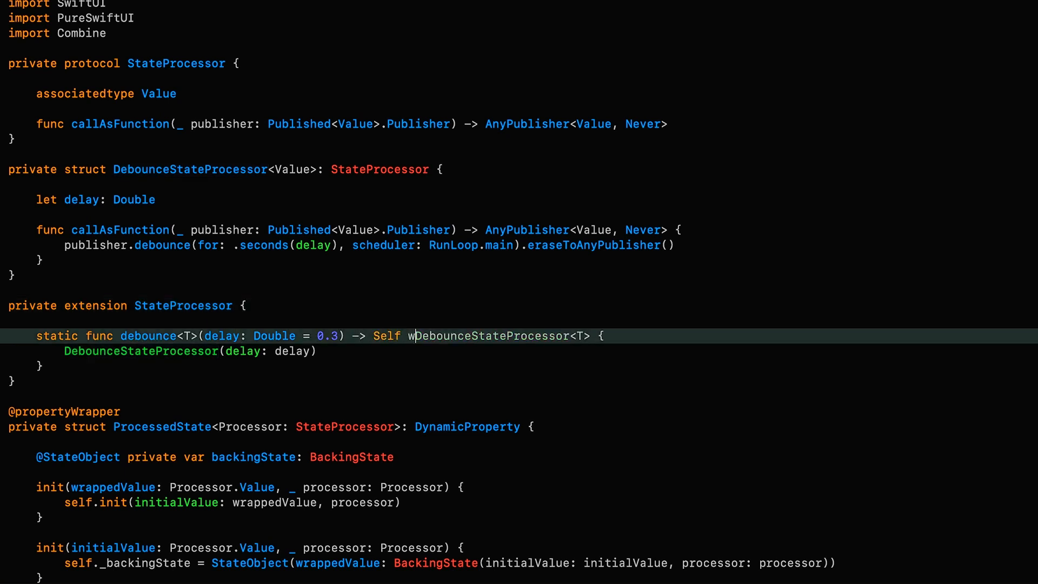
text(where Self ==)
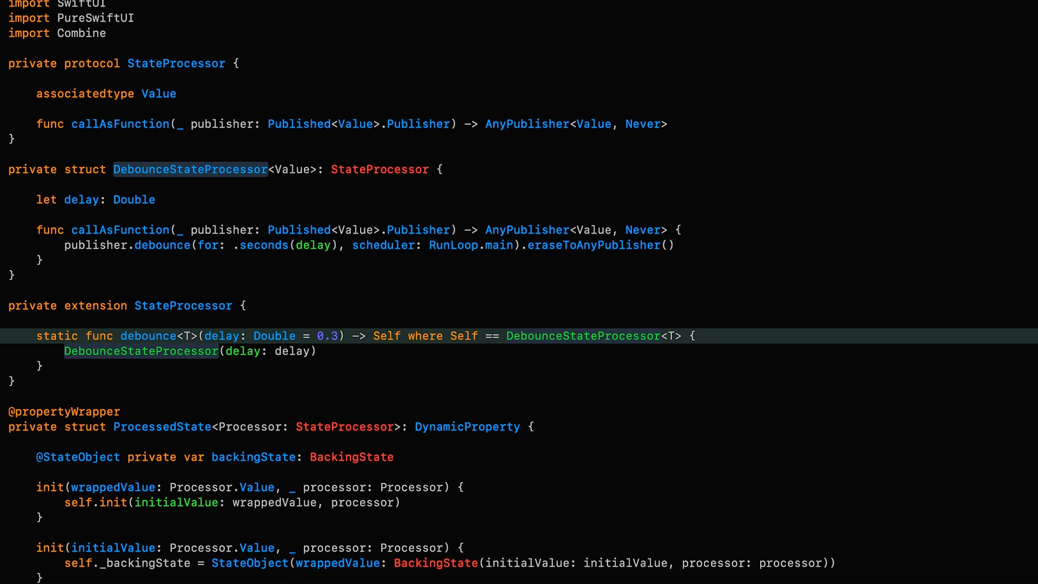
Return Self where Self == DebounceStateProcessor<T>, trying and undoing a T: Equatable constraint
key(Left)
key(Left)
key(Left)
key(Left)
key(Left)
key(Left)
key(Left)
key(Left)
key(Left)
key(Left)
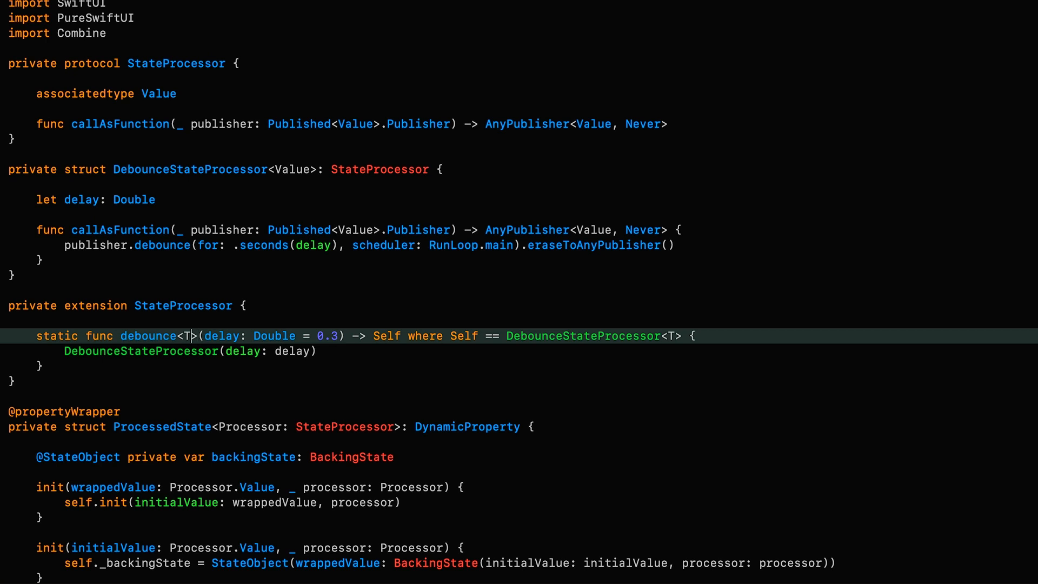
text(: Equa)
key(Return)
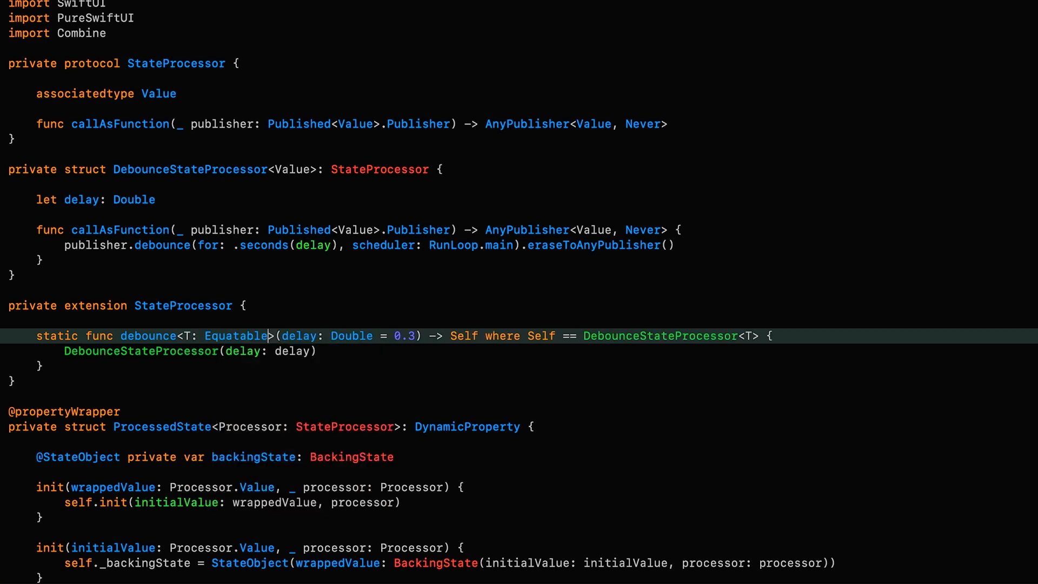
key(super+z)
key(super+z)
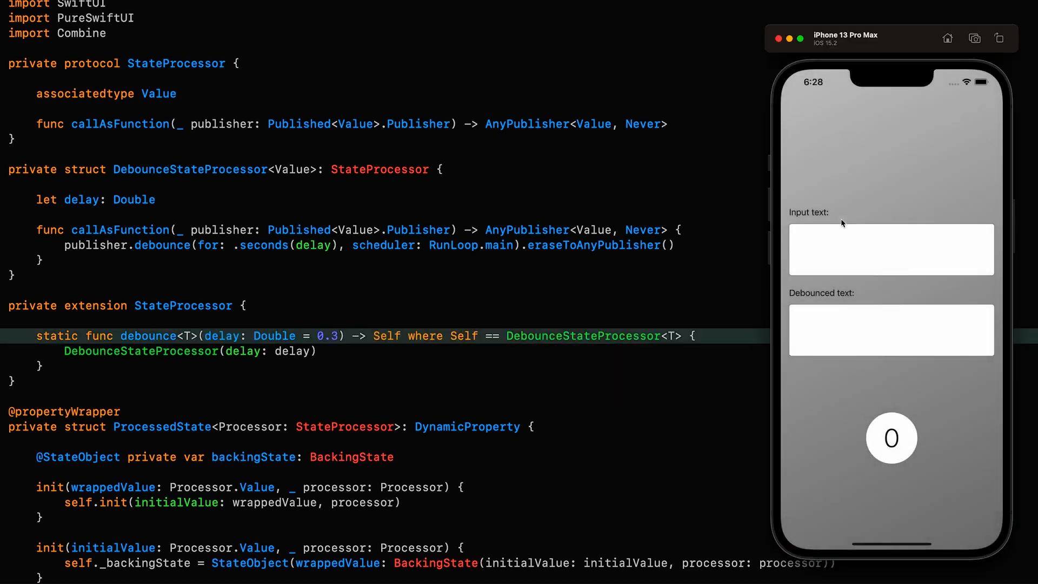
click(840, 240)
text(Workin)
text(g “properly)
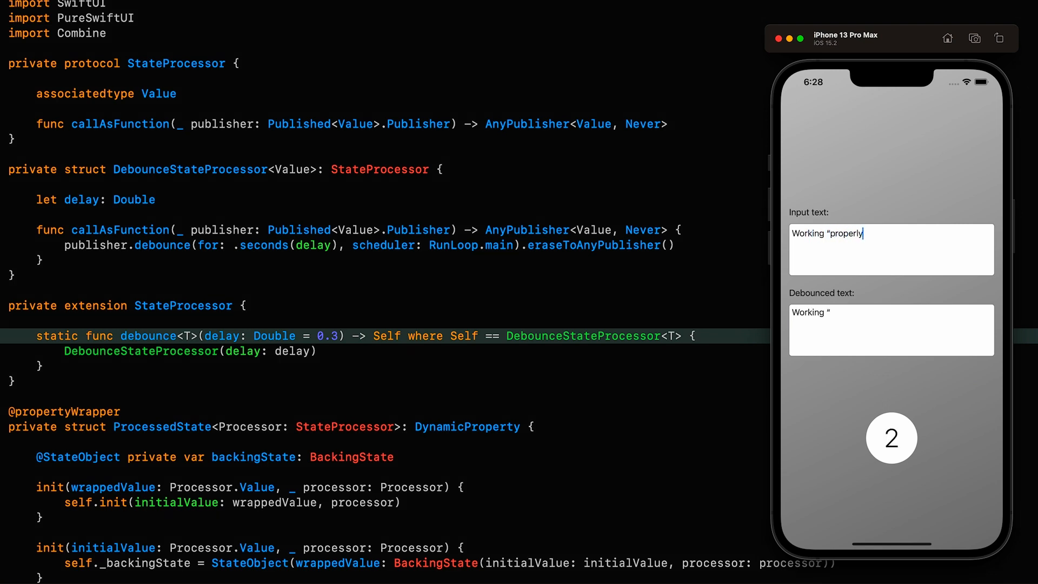
text(” now ;o))
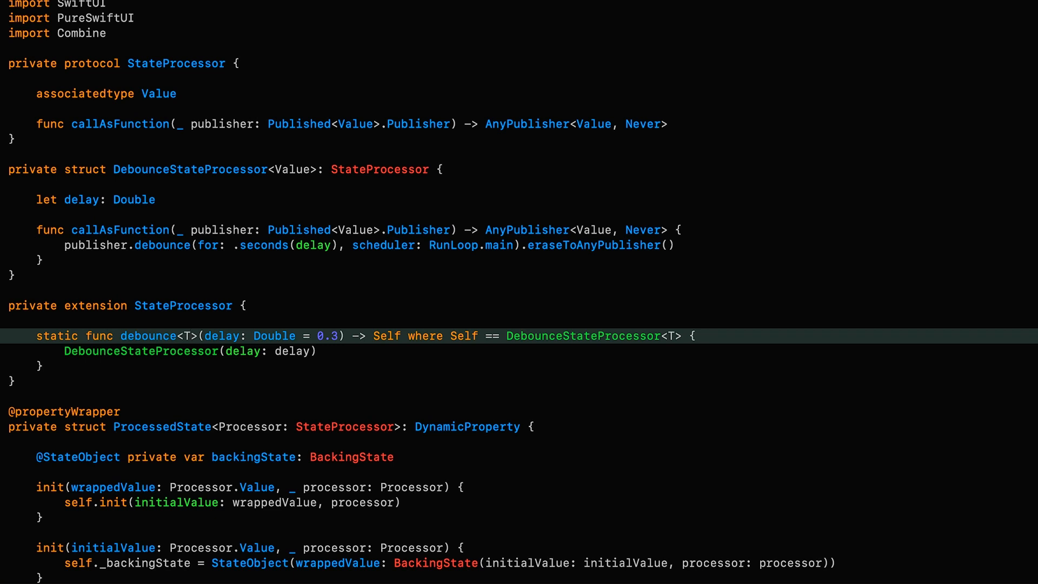
Duplicate DebounceStateProcessor below itself and rename the copy ThrottleStateProcessor
key(Up)
key(Up)
key(Up)
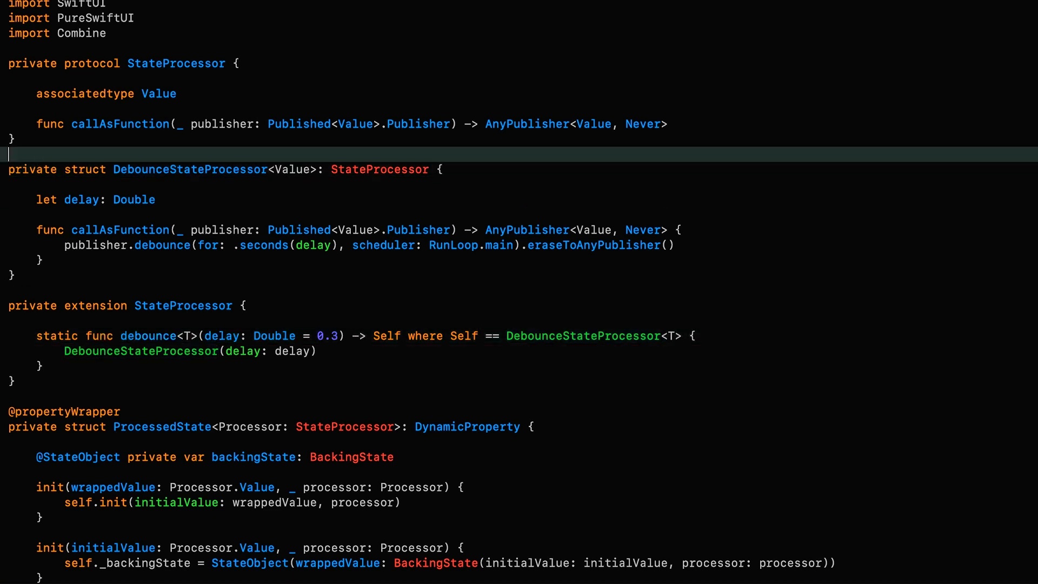
key(shift+Down)
key(shift+Down)
key(shift+Down)
key(super+c)
key(Right)
key(super+v)
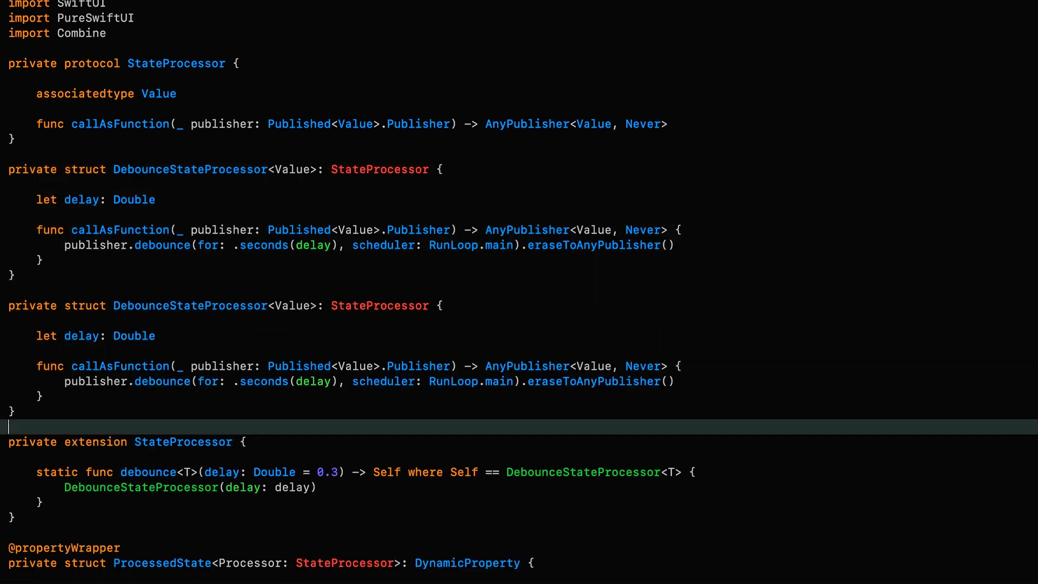
key(Up)
key(Up)
key(Up)
key(Up)
key(alt+Right)
key(alt+Right)
key(Right)
key(ctrl+shift+Right)
text(T)
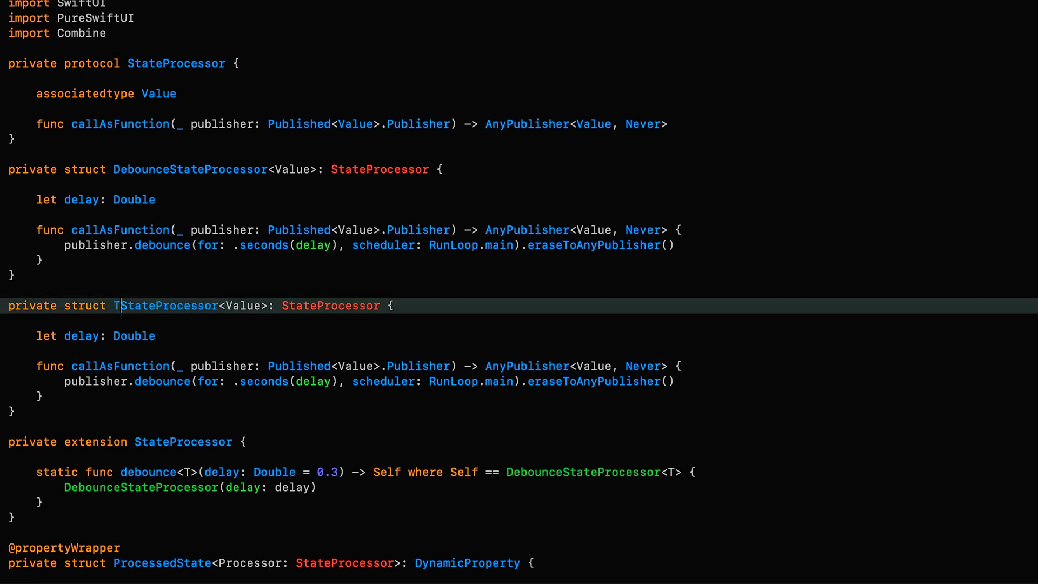
text(hrottle)
Add a 'let latest: Bool' property below delay in ThrottleStateProcessor
key(Down)
key(Down)
key(End)
key(Return)
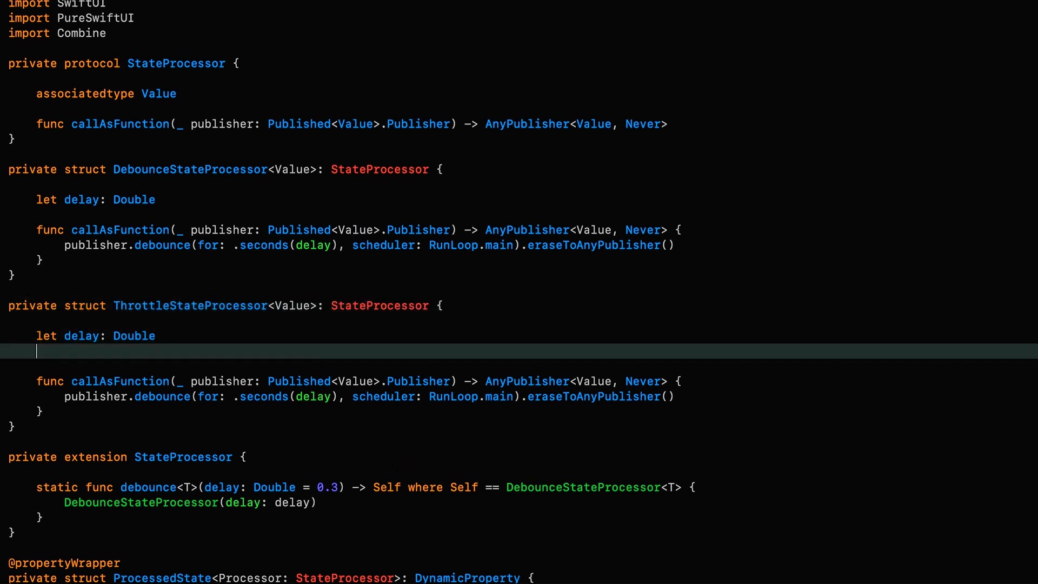
text(let latest: )
text(Bool)
key(Return)
Change the copy's publisher call to publisher.throttle(for:scheduler:latest: latest)
key(Down)
key(Down)
key(Down)
key(alt+Left)
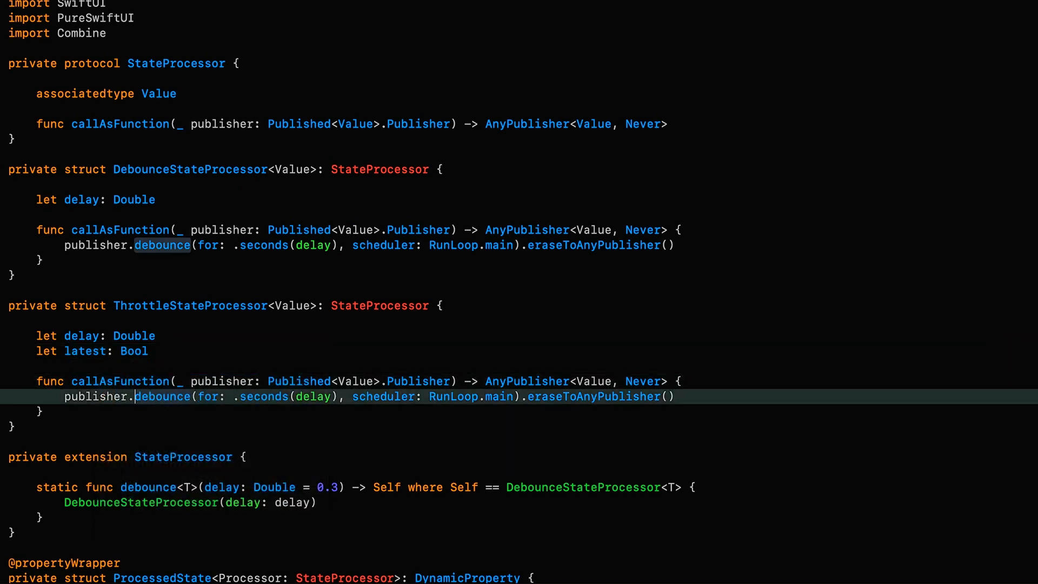
key(alt+shift+Right)
text(throttl)
key(Return)
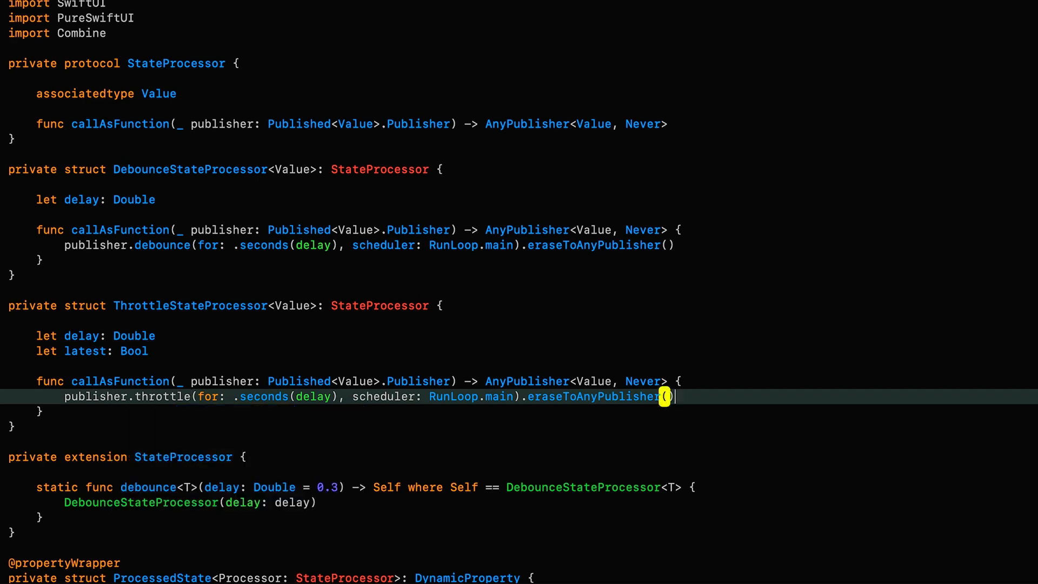
key(alt+Left)
key(alt+Left)
key(alt+Right)
text(, lates)
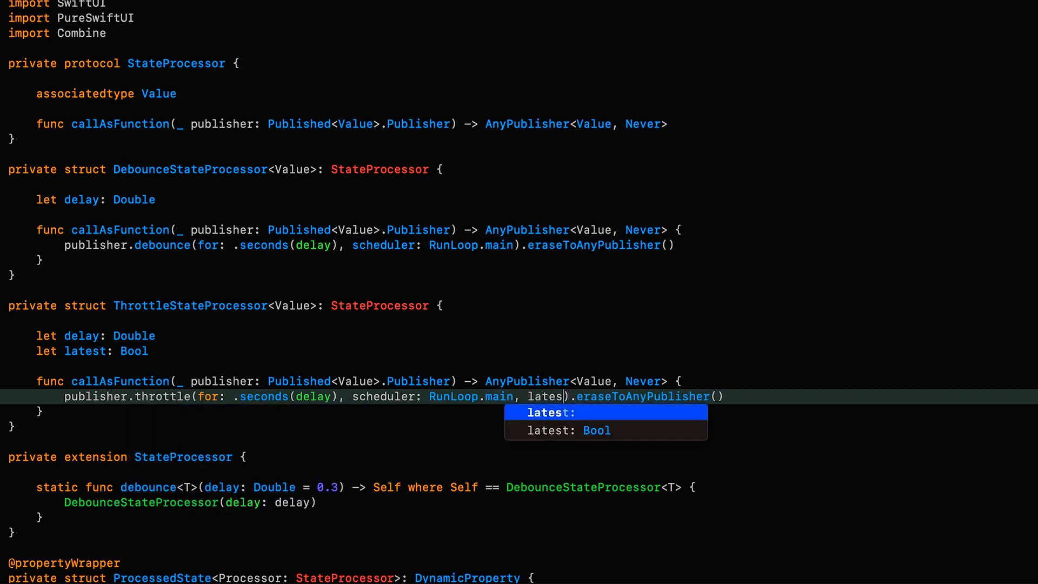
key(Down)
key(Return)
text(lates)
key(Return)
key(Down)
key(Down)
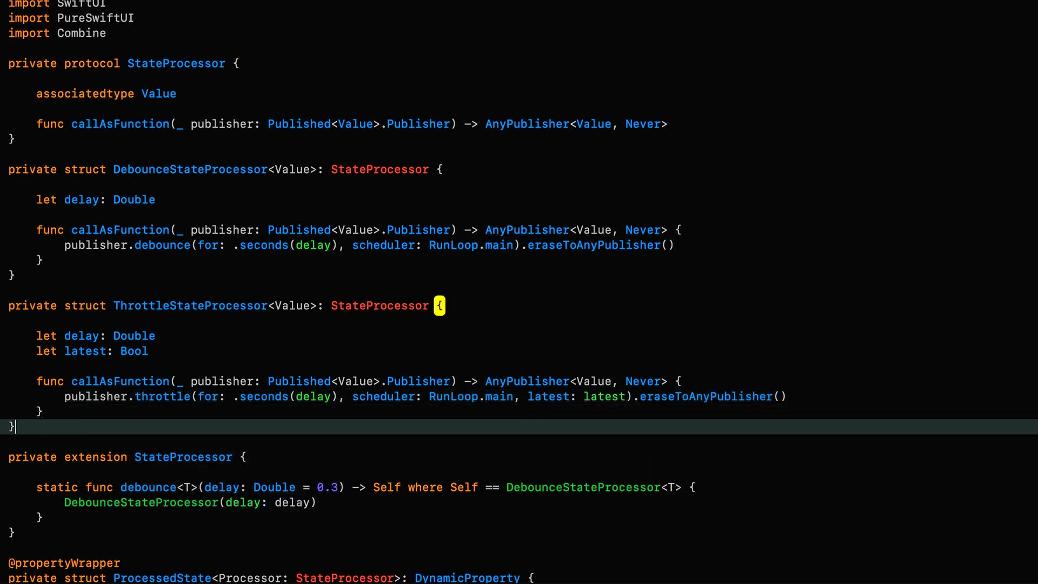
Duplicate the static debounce factory, rename it throttle and add 'latest: Bool = true'
key(Down)
key(Down)
key(Down)
key(Down)
key(Down)
key(Down)
key(Up)
key(Up)
key(Up)
key(Up)
key(Up)
key(Up)
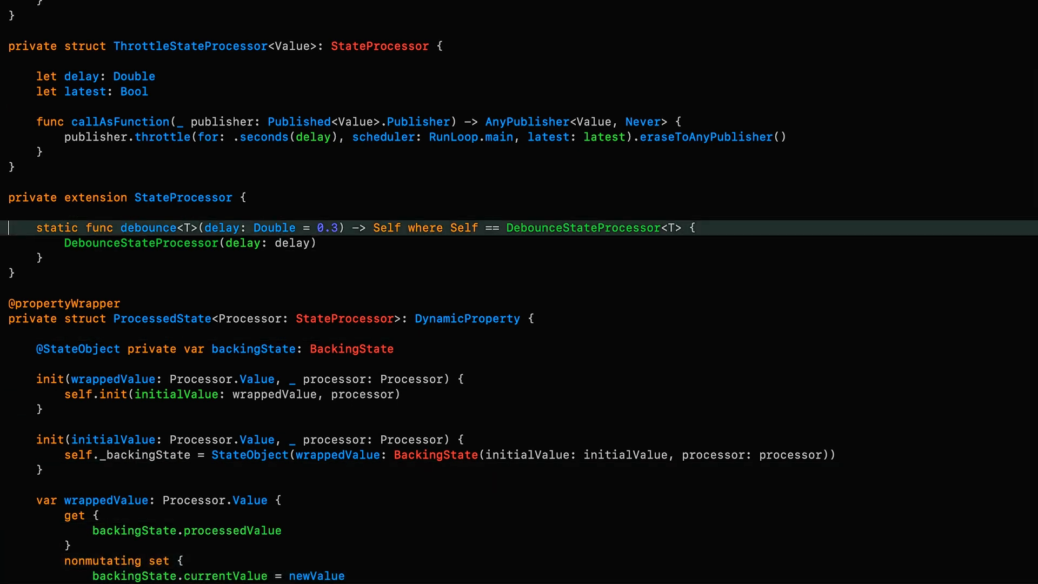
key(shift+Down)
key(shift+Down)
key(shift+Down)
key(super+c)
key(super+v)
key(Up)
key(Up)
key(alt+Right)
key(alt+Right)
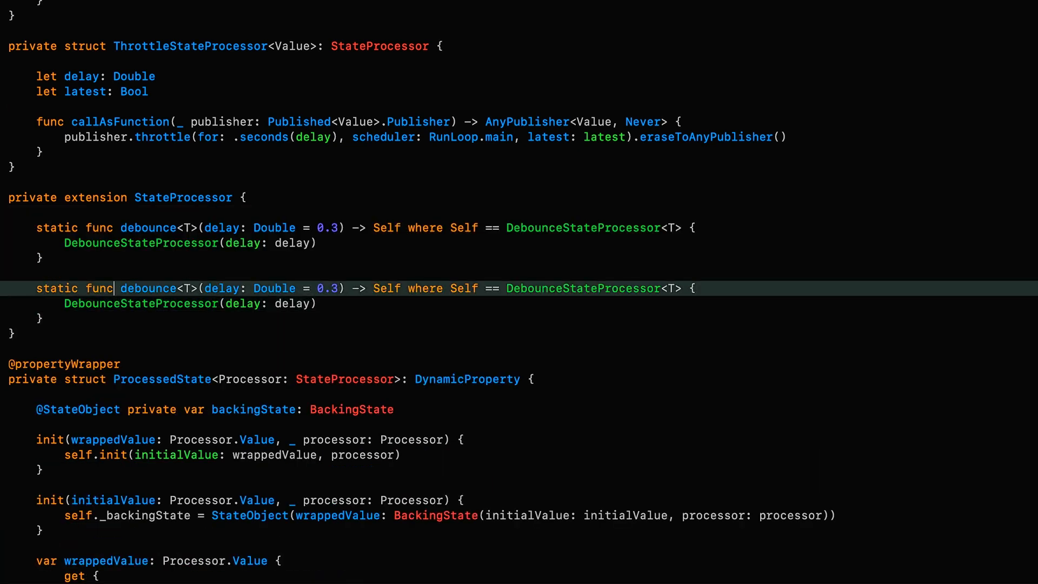
key(alt+shift+Right)
text(throttle)
key(alt+Right)
key(alt+Right)
key(alt+Right)
key(alt+Right)
text(, )
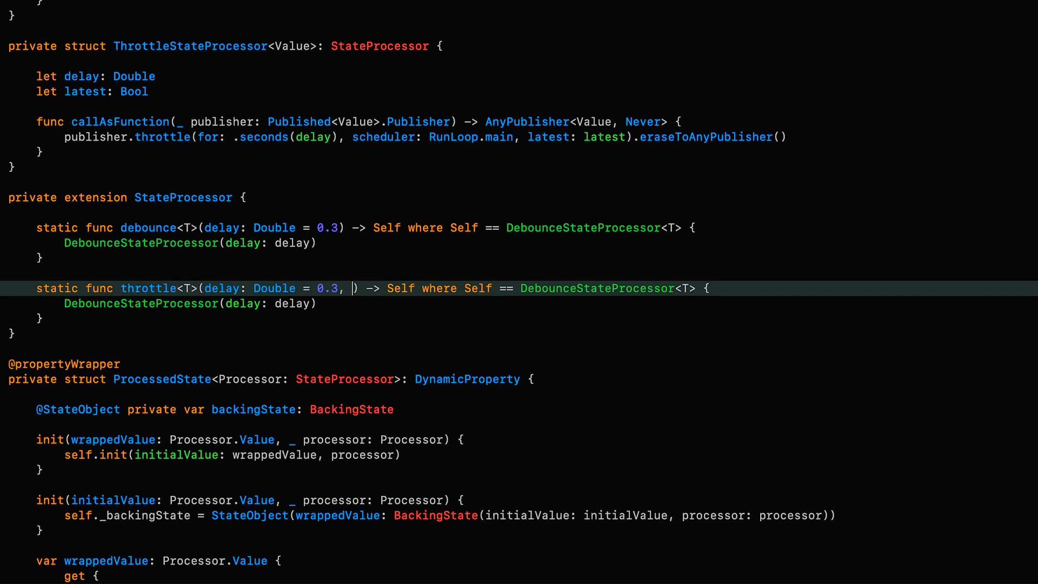
text(latest: Bool = )
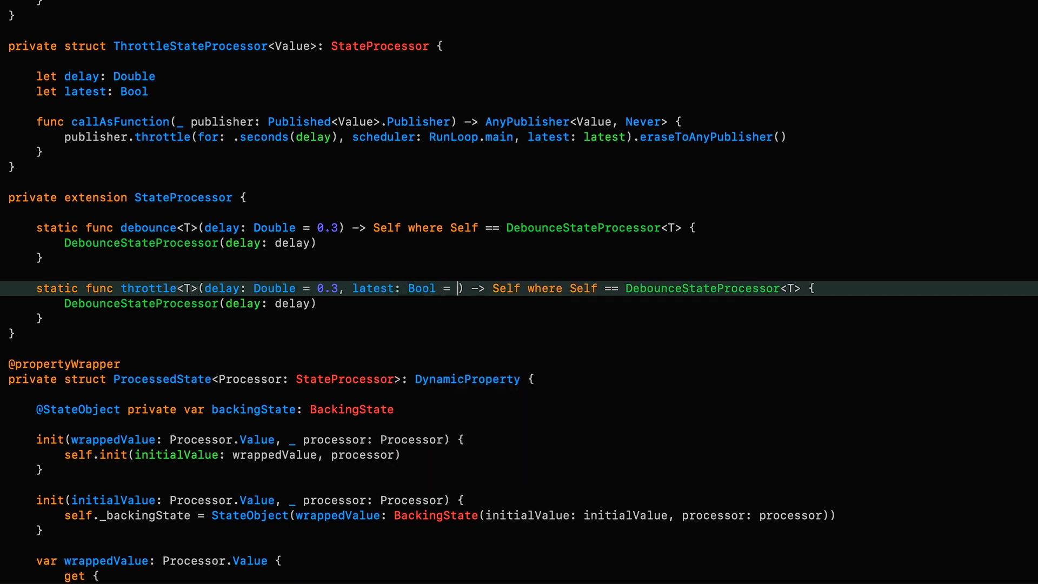
text(true)
key(Right)
Make throttle return ThrottleStateProcessor(delay: delay, latest: latest)
key(alt+Right)
key(alt+Right)
key(alt+Right)
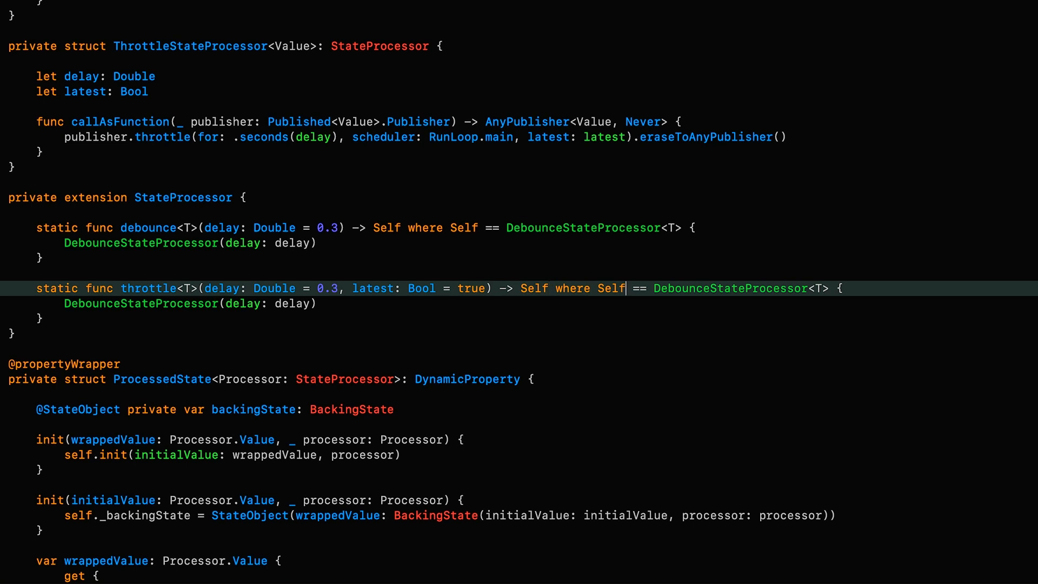
key(alt+Right)
key(alt+Right)
key(ctrl+shift+Right)
key(super+alt+e)
text(Throt)
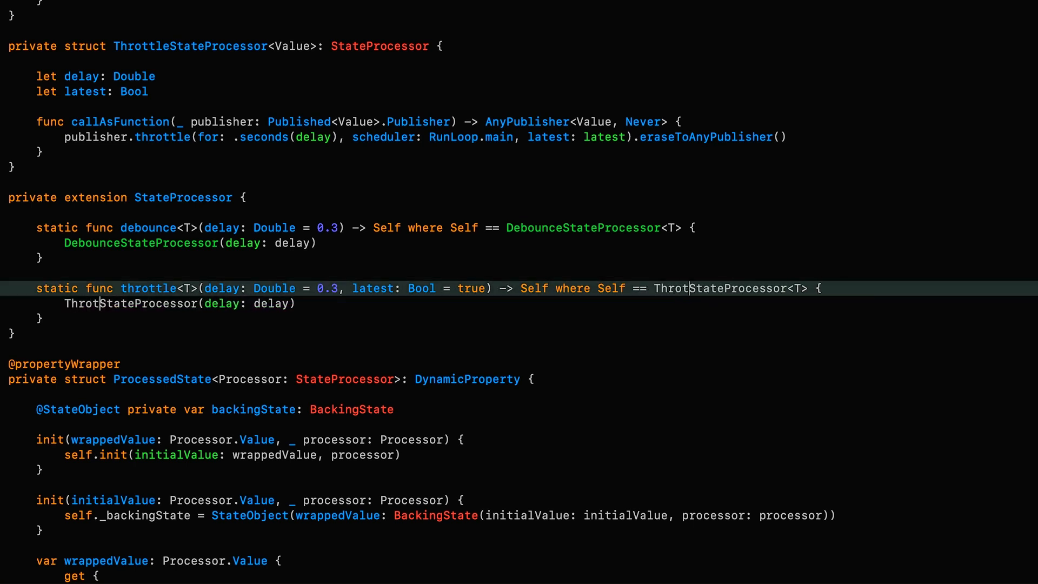
text(tle)
key(alt+Right)
key(alt+Right)
key(alt+Right)
text(, late)
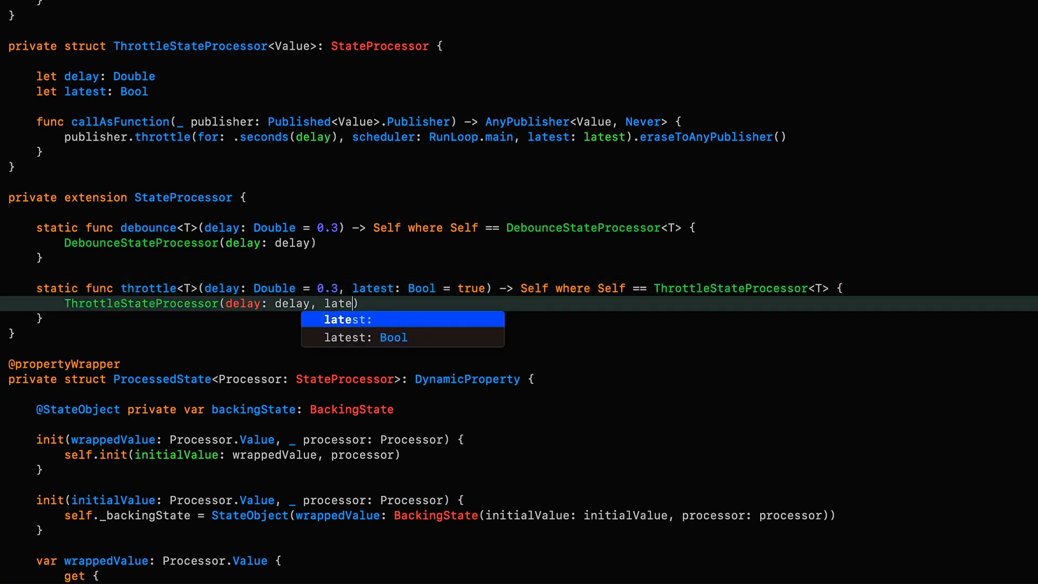
text(st: l)
key(Return)
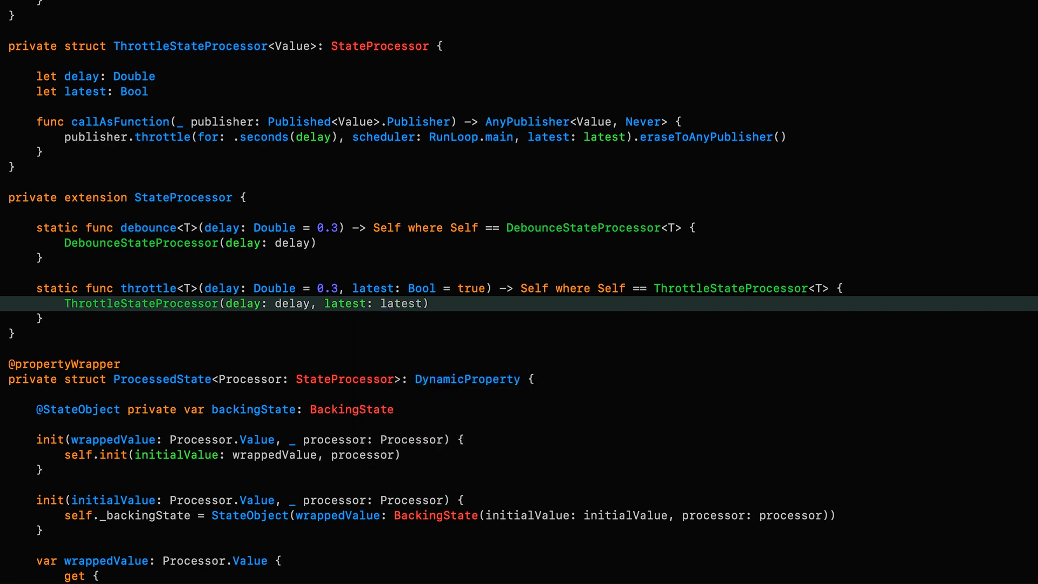
key(Down)
key(Down)
key(Down)
key(Down)
key(Down)
key(Down)
key(Down)
key(Down)
key(Down)
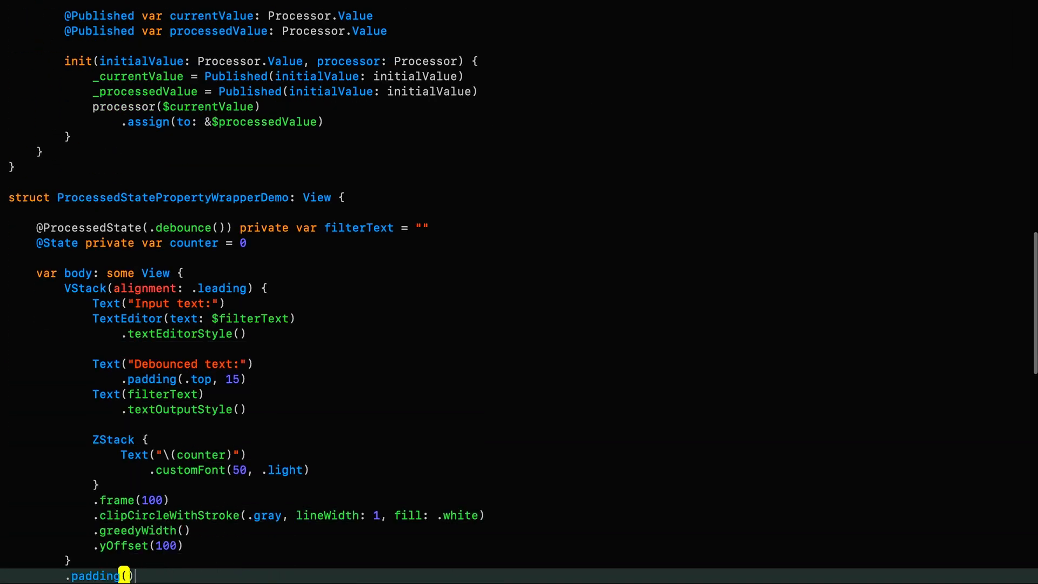
key(Down)
key(Down)
key(Down)
key(Up)
key(Up)
key(Up)
key(Left)
key(alt+Left)
key(alt+Left)
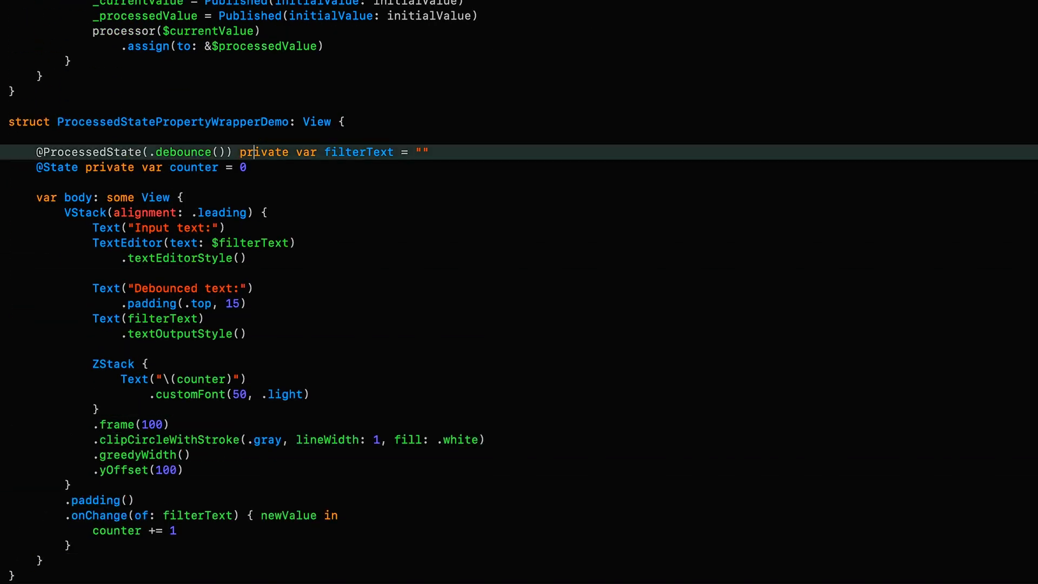
key(alt+Left)
key(alt+Left)
key(alt+shift+Left)
text(thrott)
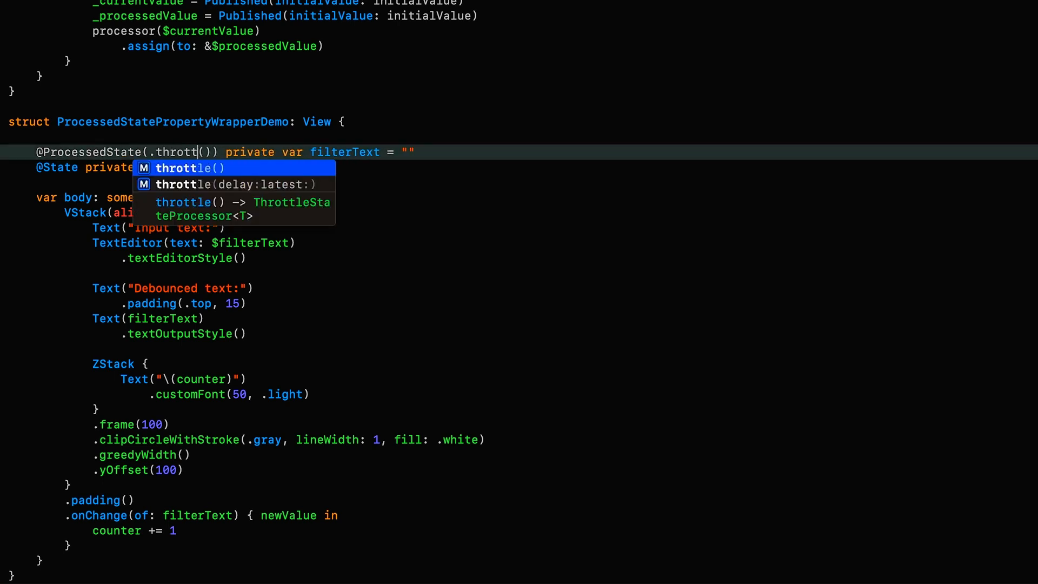
text(le)
key(Right)
text(delay: 0.5)
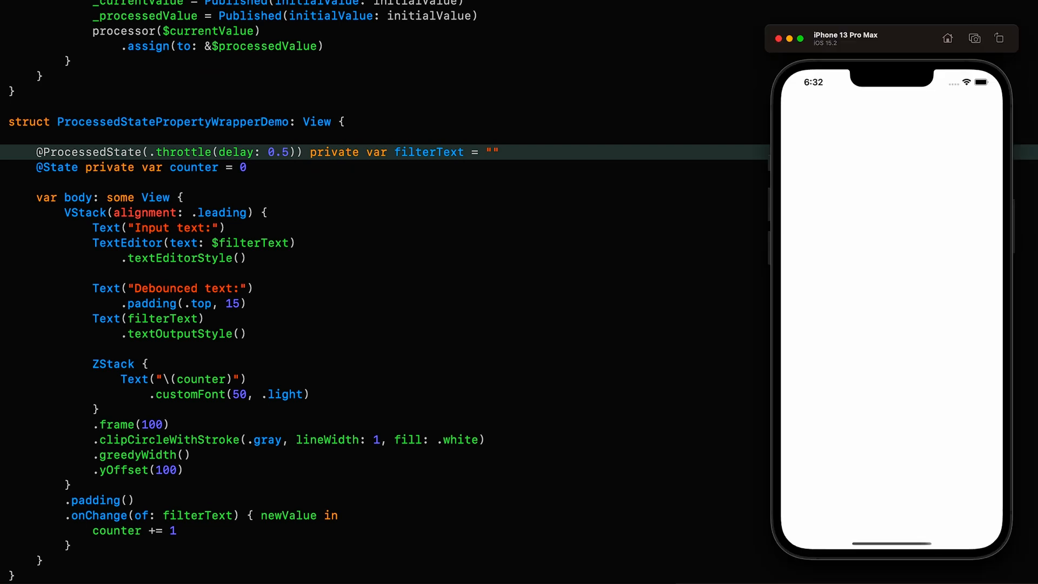
Focus the Simulator's Input field and type a long 'Wooo…!' to watch the throttled output
click(854, 230)
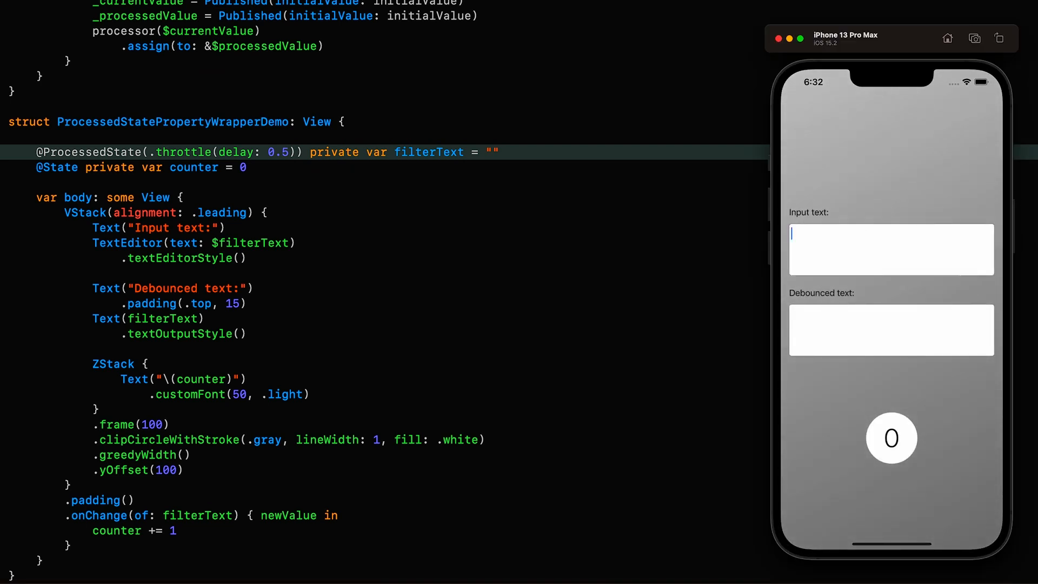
text(Woooooooooooo)
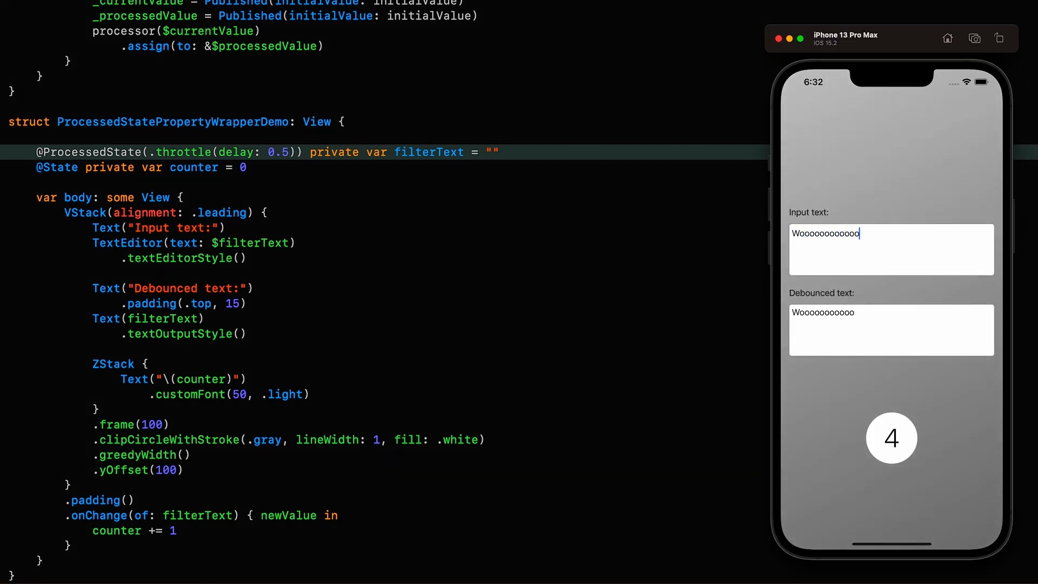
text(oooooooooooooooooooooooooo)
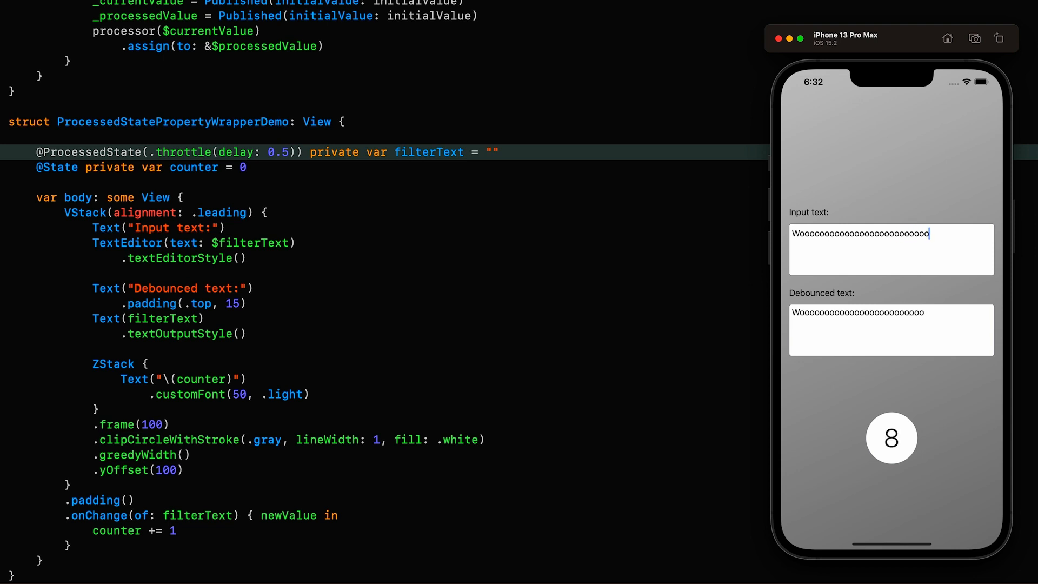
text(ooo)
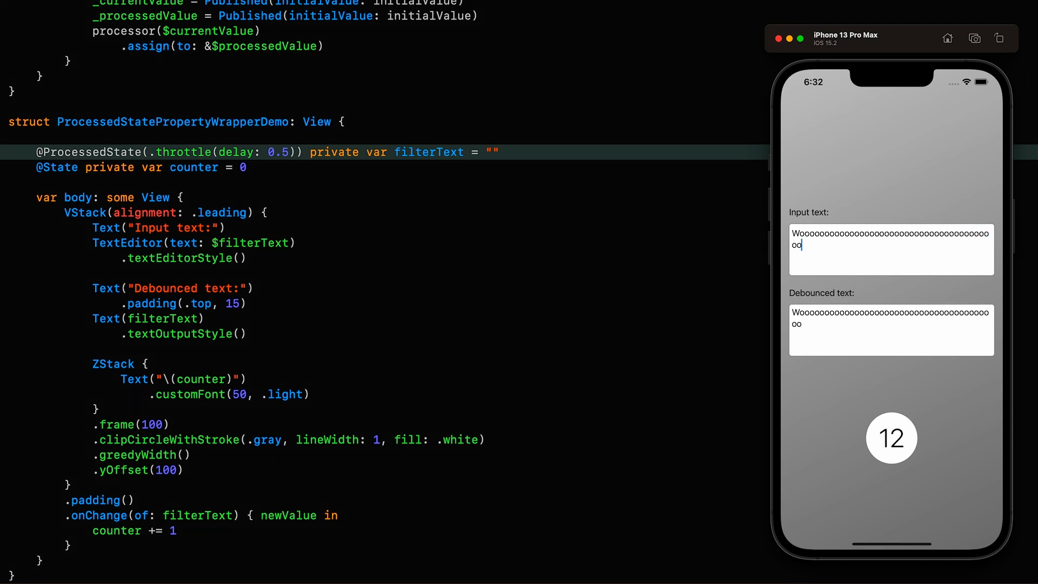
text(oooooo!)
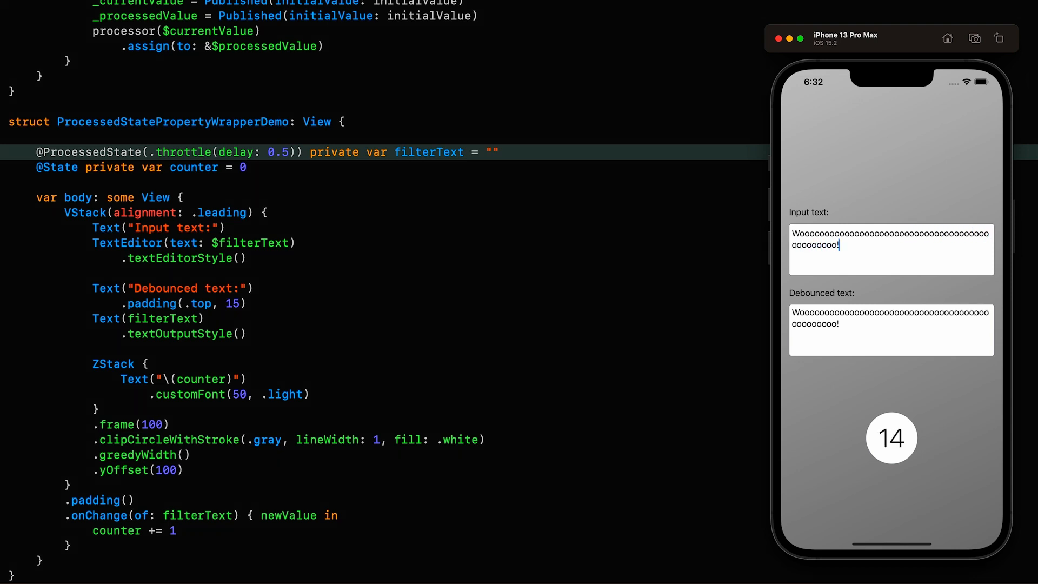